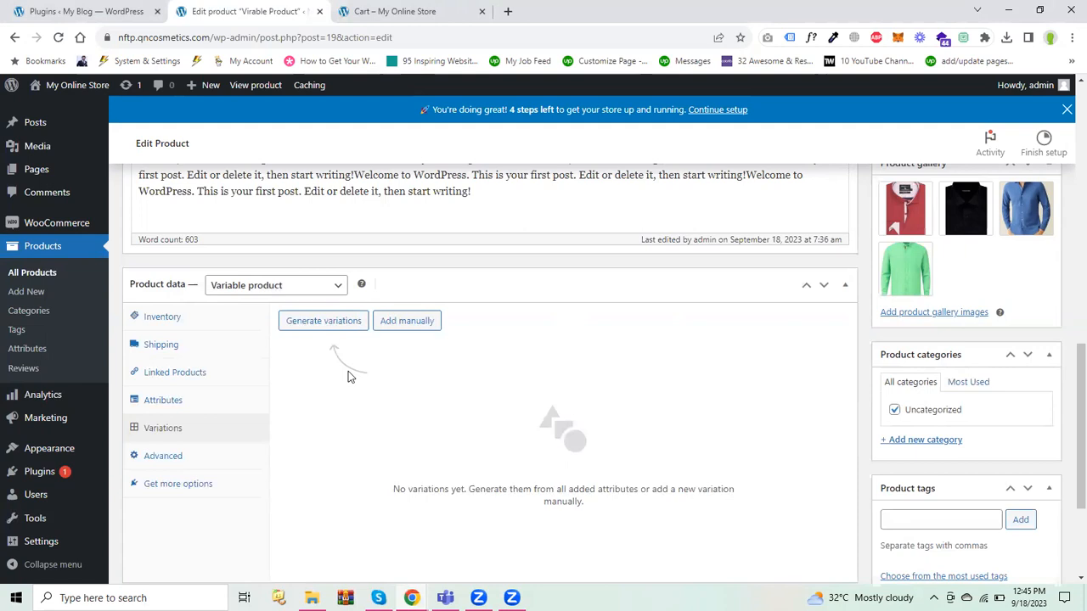
Check the color and size attributes, and generate variations for every combination of their values.
click(174, 405)
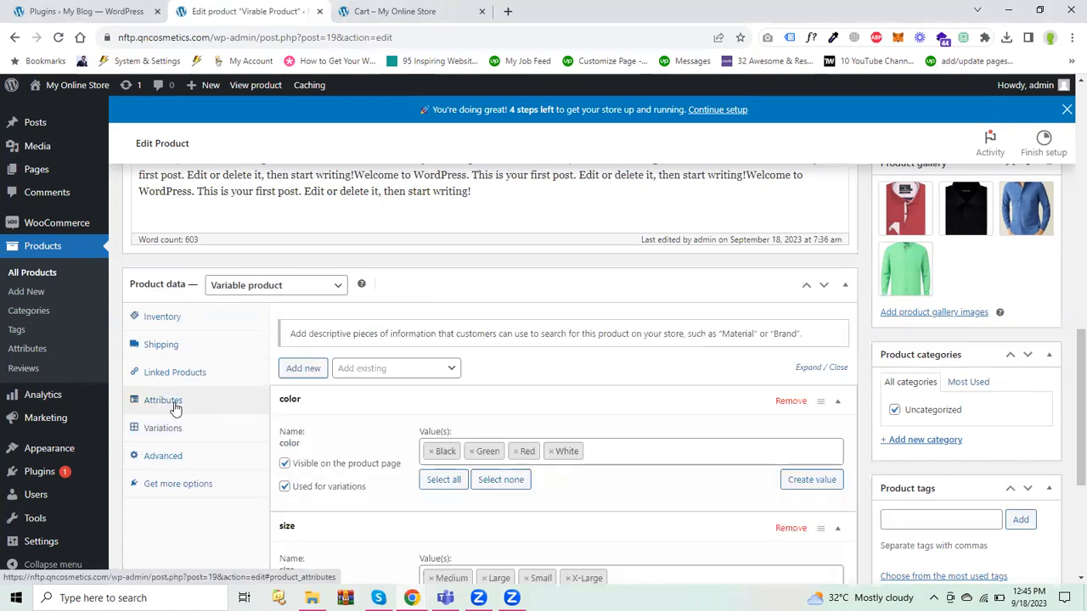
scroll(1067, 390, down, 2)
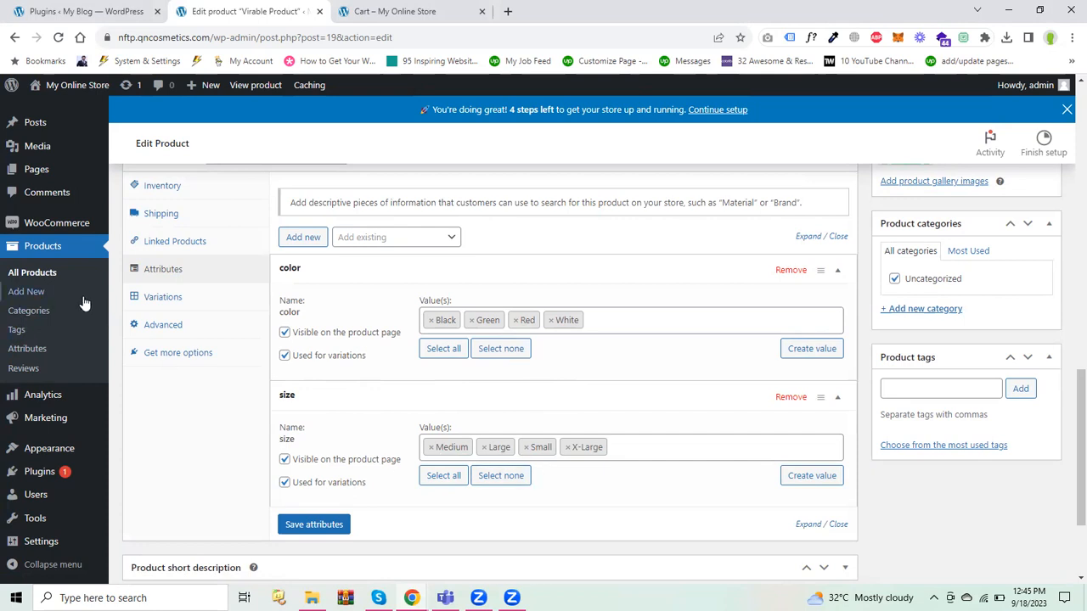
click(157, 297)
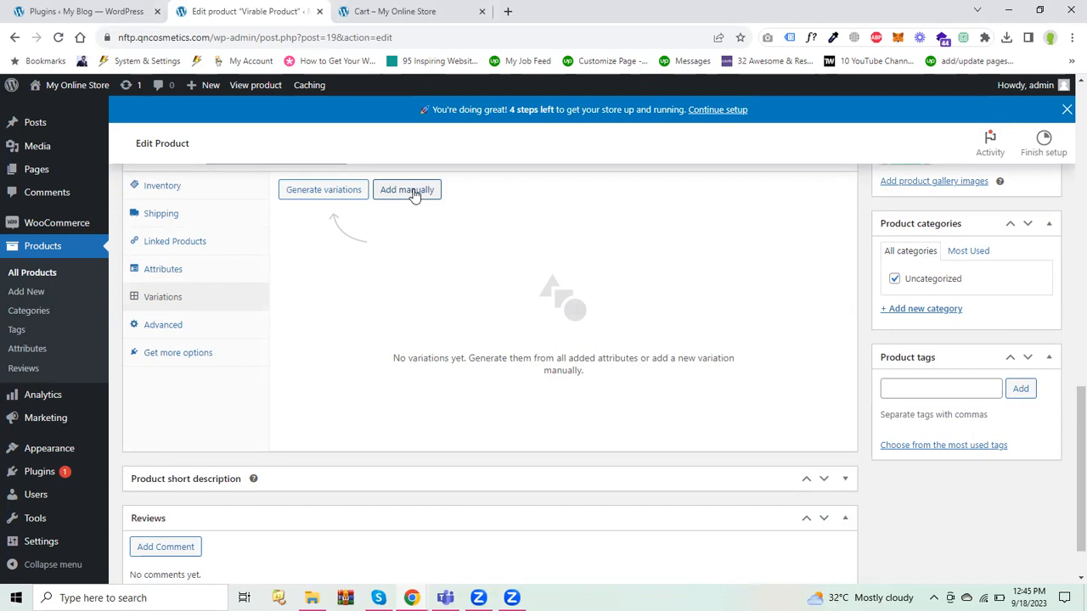
click(336, 196)
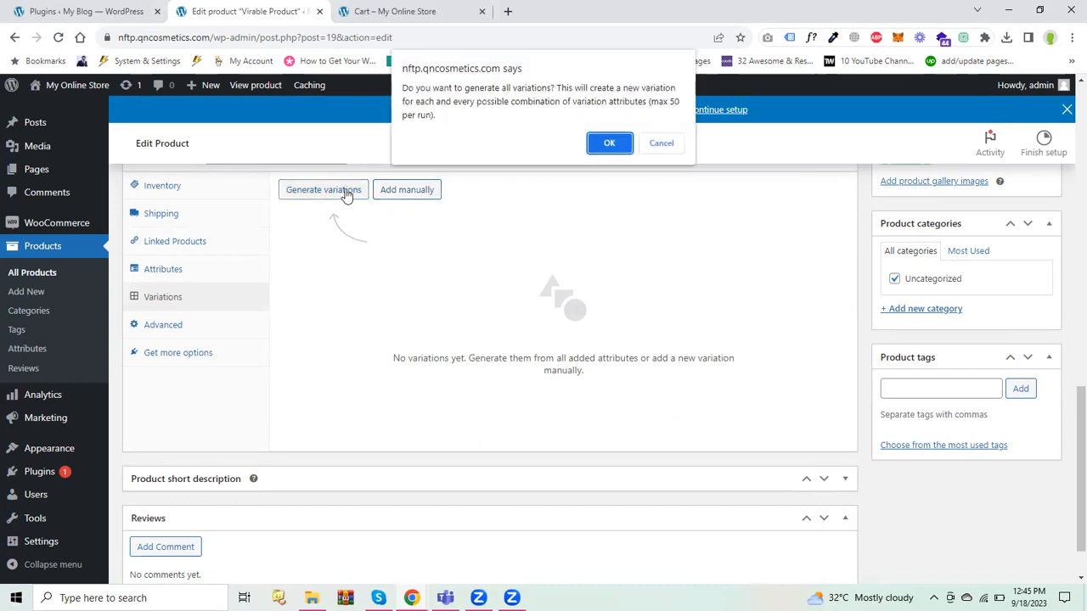
click(609, 145)
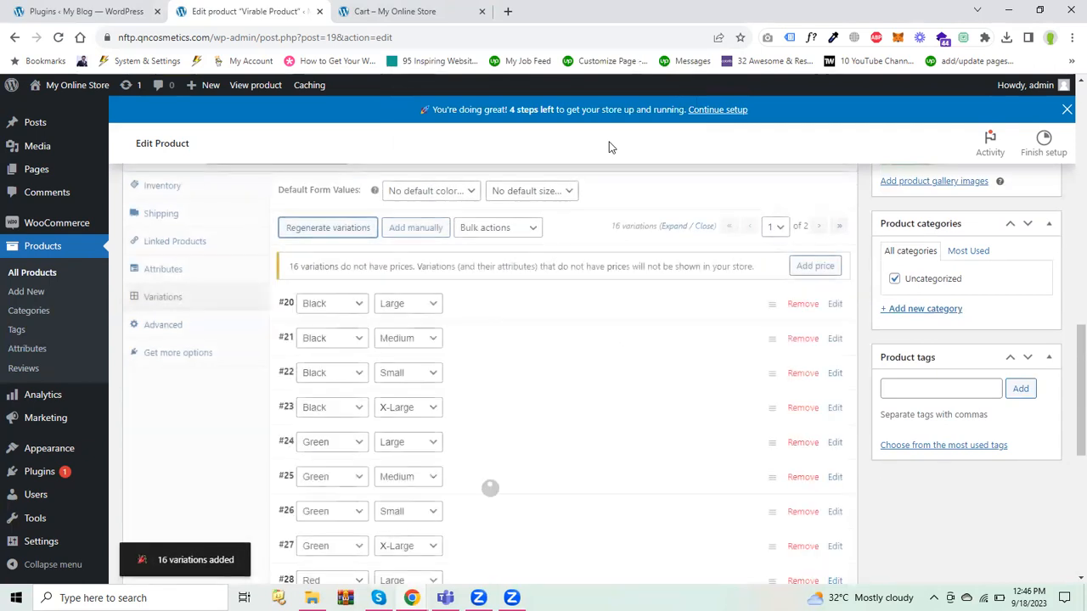
Examine the list of generated color and size variations and the detail fields of the Black Large variation.
mouse_move(1068, 344)
mouse_down()
mouse_move(1067, 433)
mouse_move(1068, 341)
mouse_up()
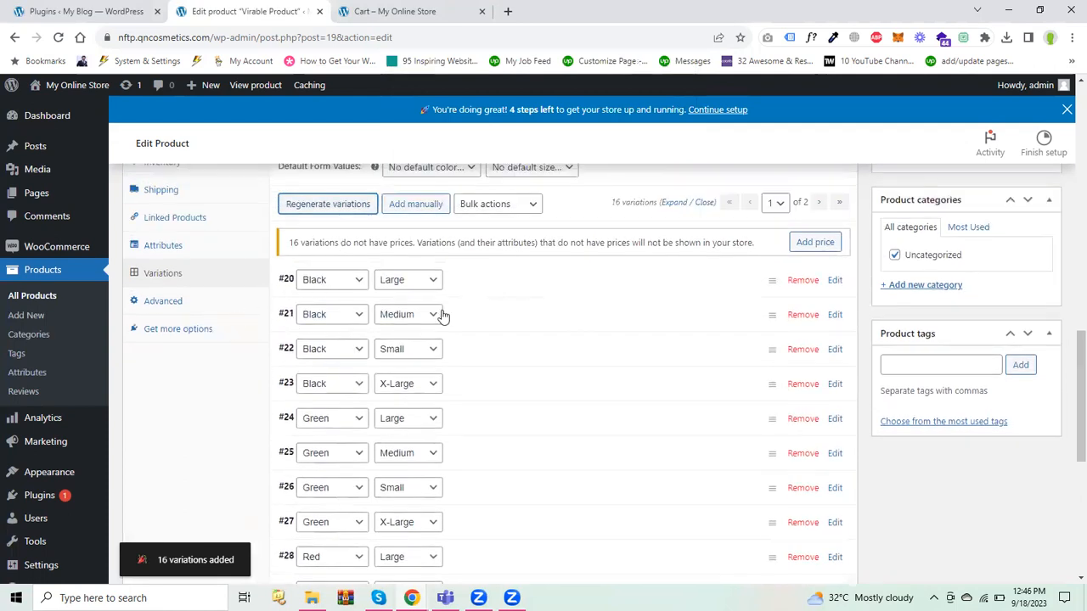
scroll(1072, 378, down, 3)
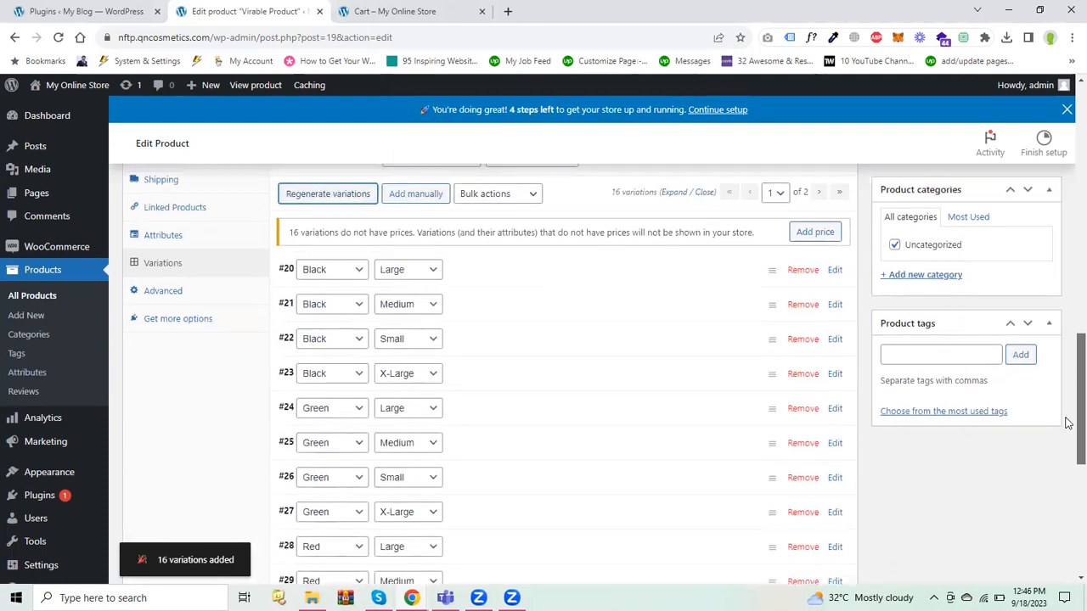
scroll(1066, 340, up, 6)
scroll(1067, 365, down, 4)
scroll(1067, 397, up, 1)
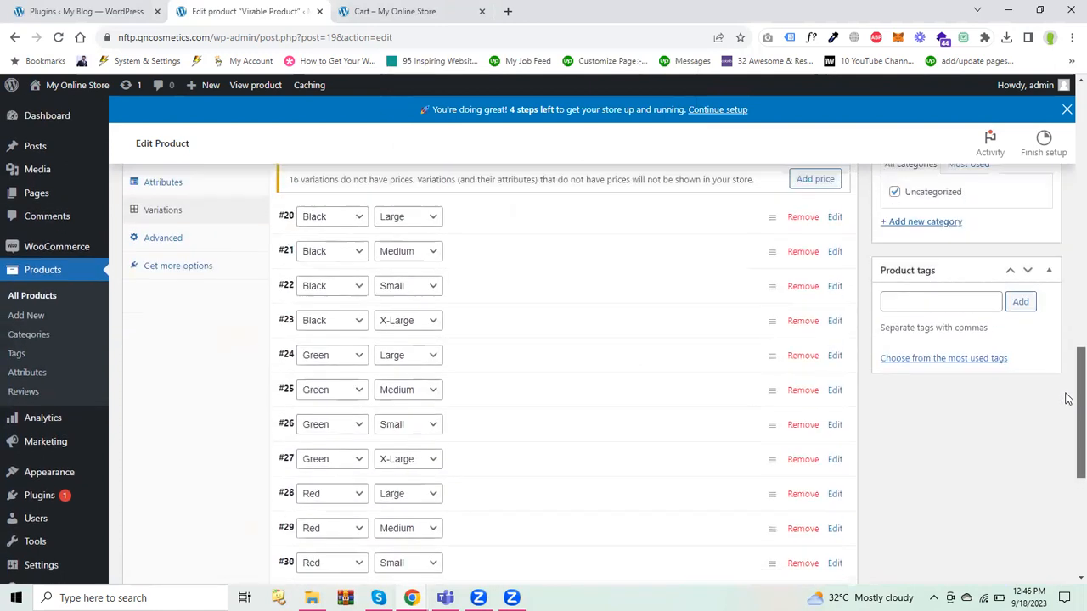
click(714, 223)
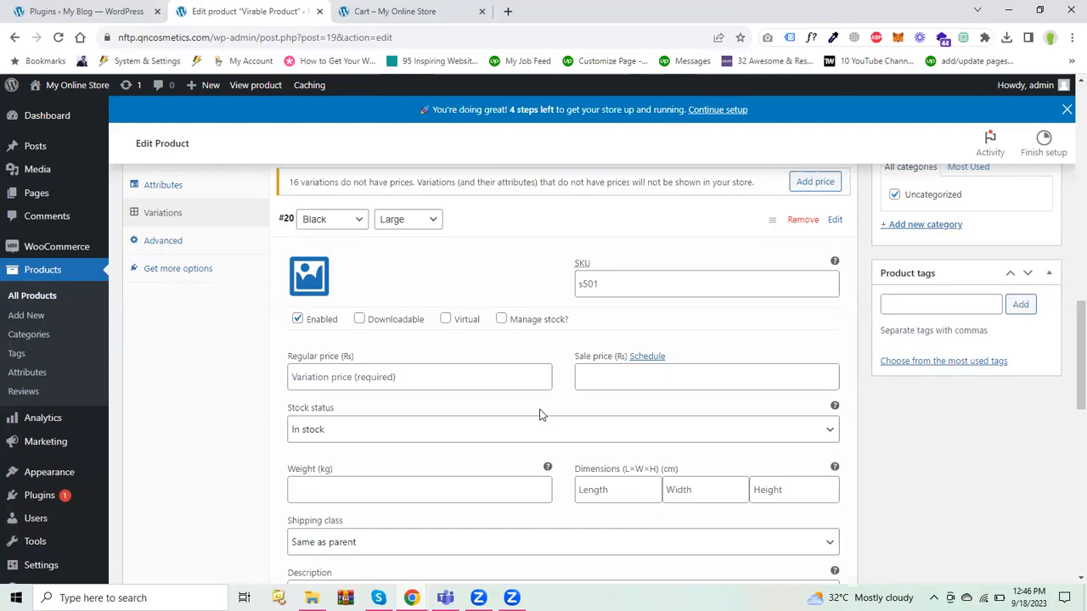
drag(1068, 388, 1068, 394)
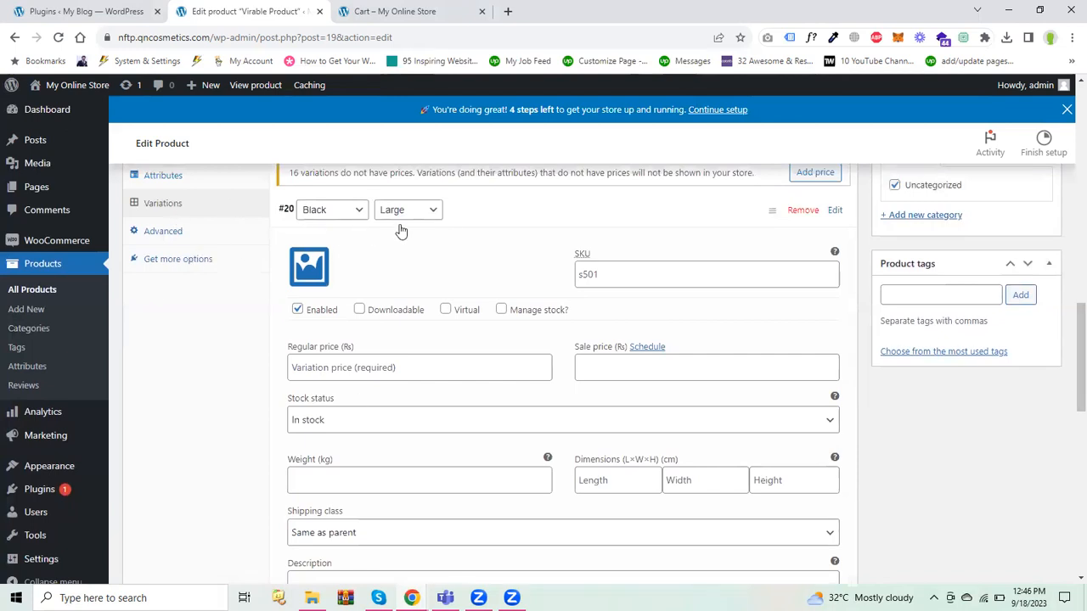
click(516, 213)
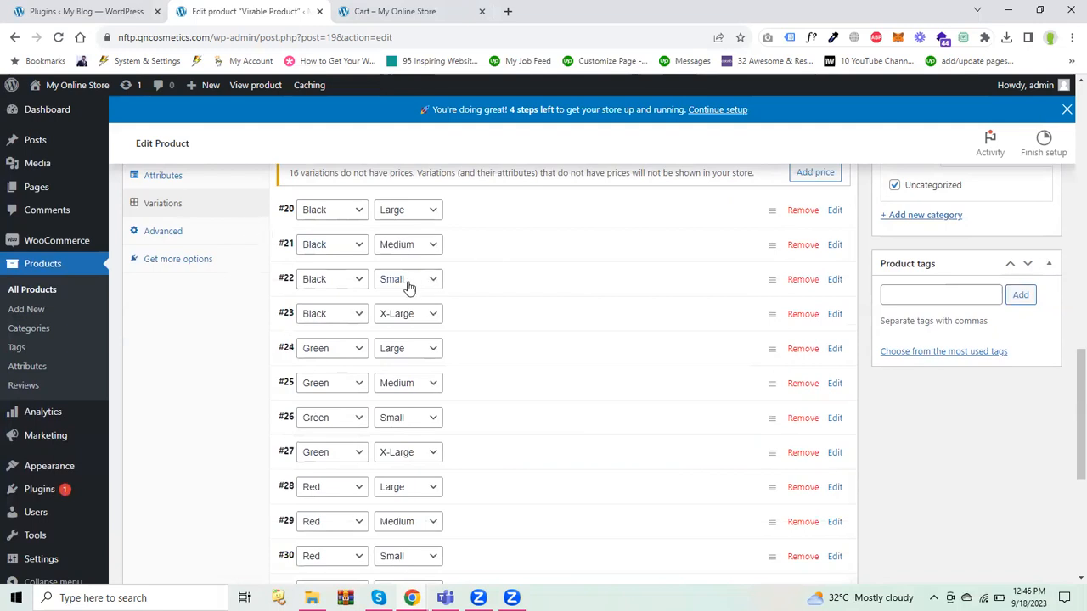
scroll(1068, 404, down, 1)
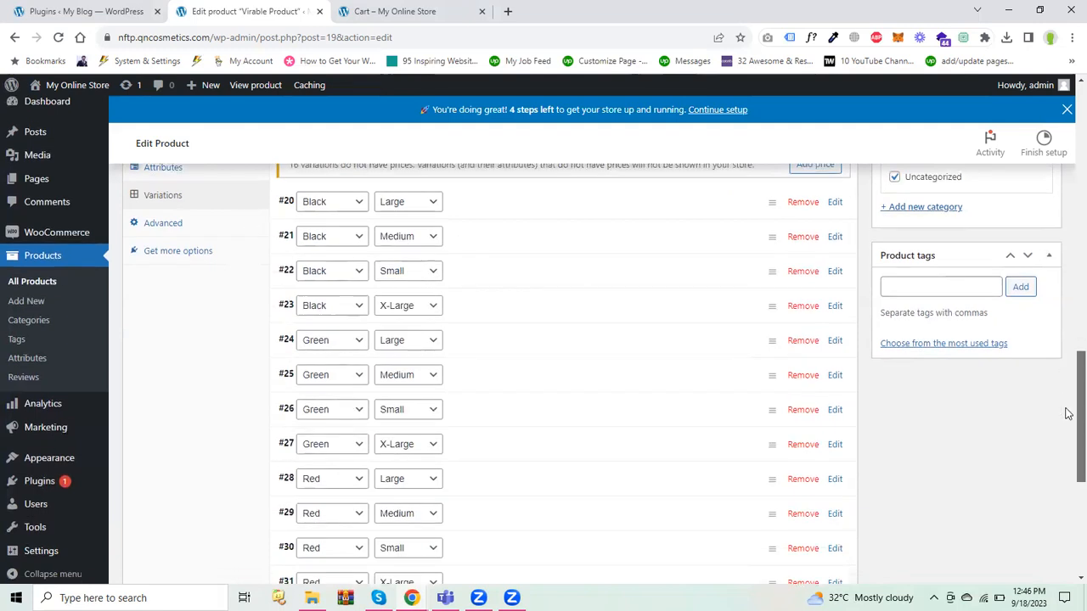
scroll(1068, 404, down, 1)
scroll(1067, 400, up, 3)
scroll(1067, 383, down, 1)
scroll(1069, 443, down, 3)
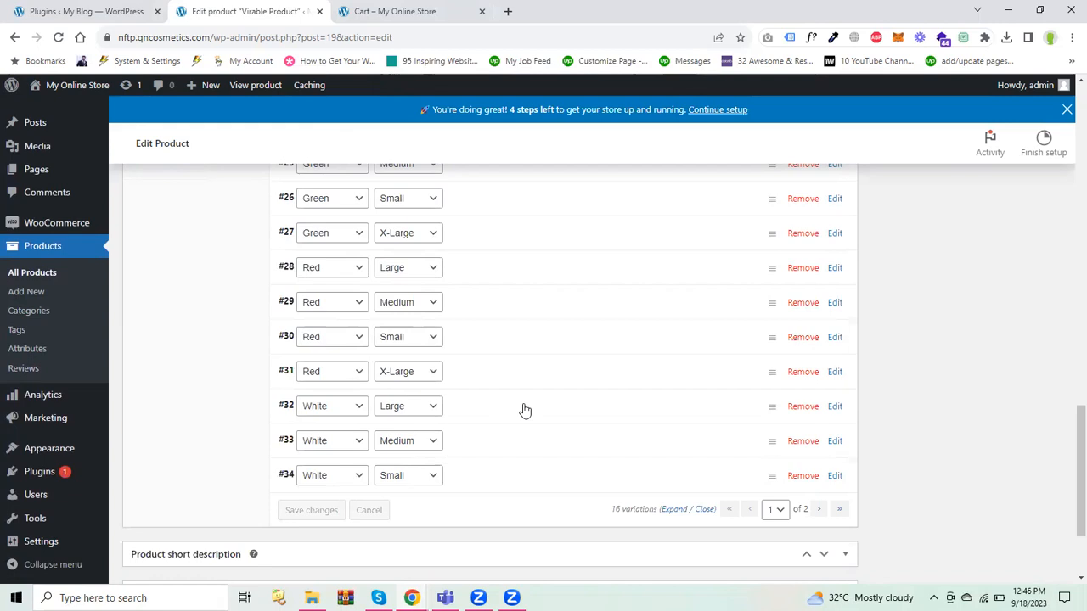
Enable stock quantity tracking for the product in its inventory settings.
drag(1078, 483, 1069, 367)
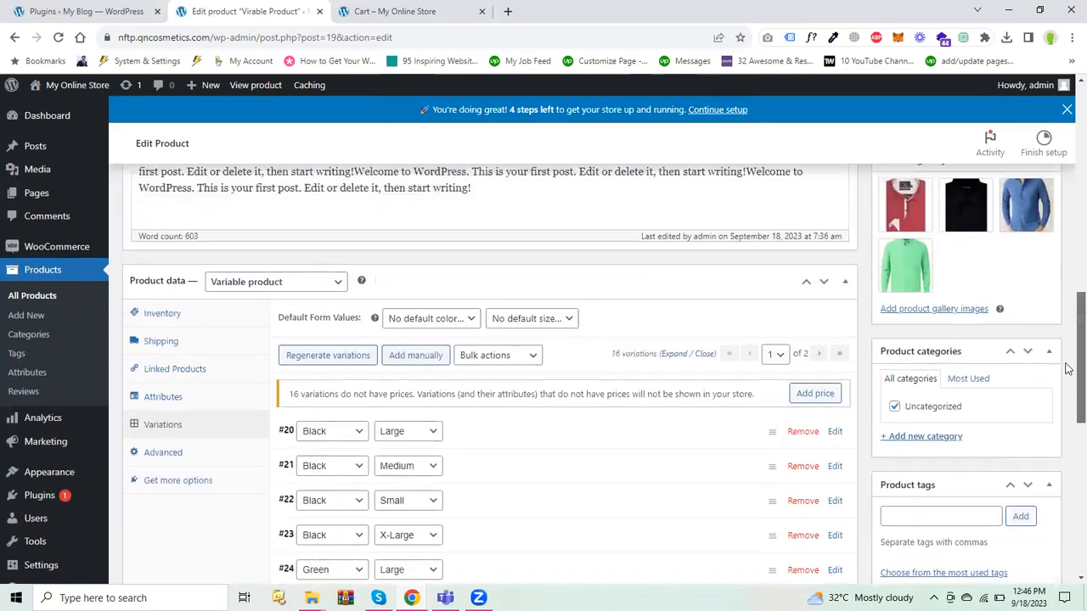
click(180, 317)
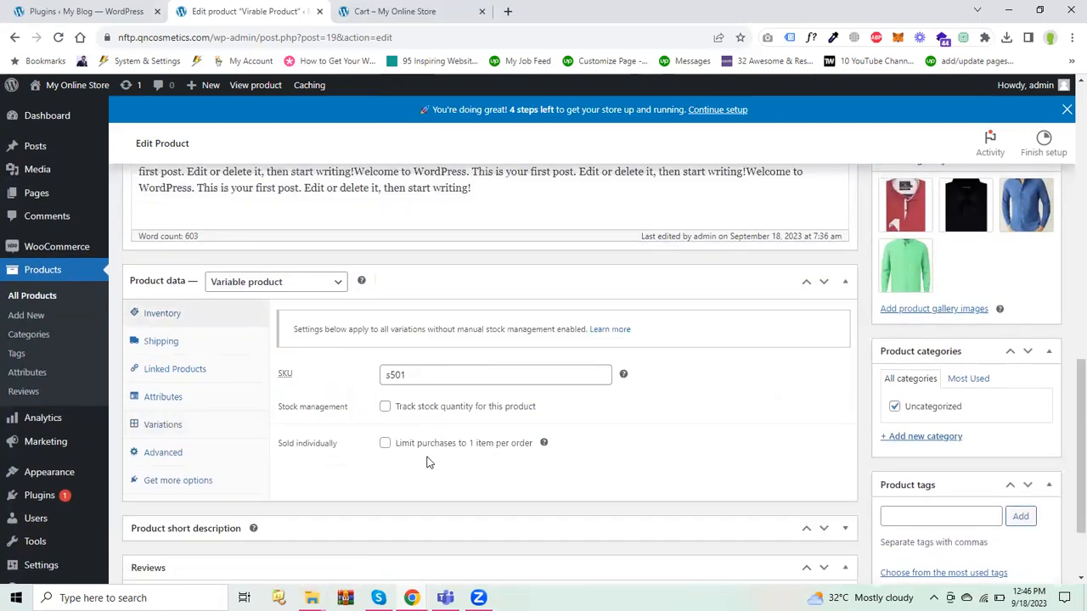
click(385, 406)
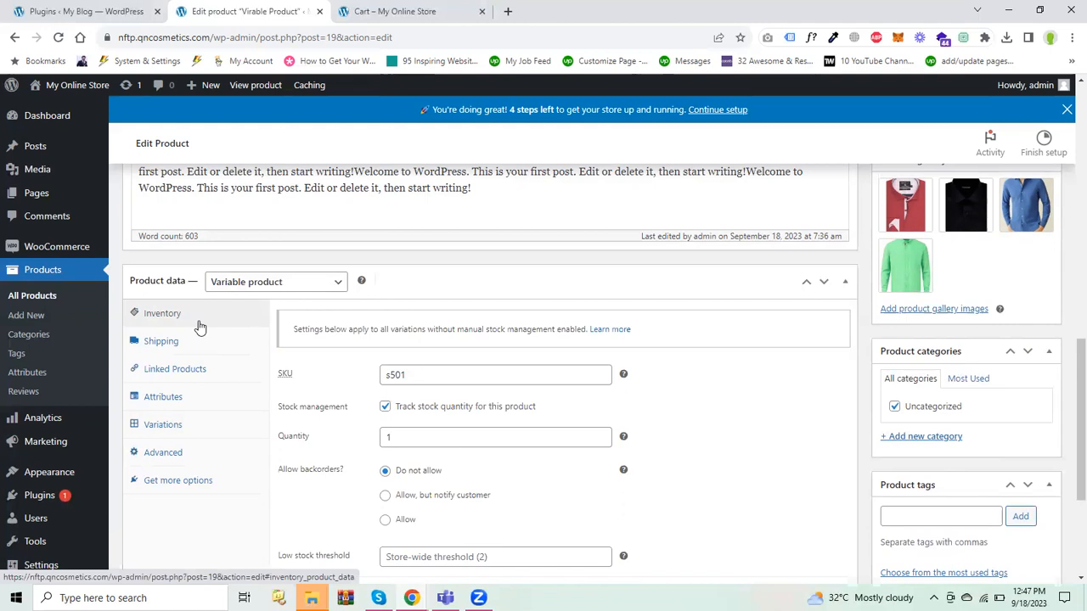
Open the Black Large variation and set the black shirt picture from the media library as its image.
click(170, 425)
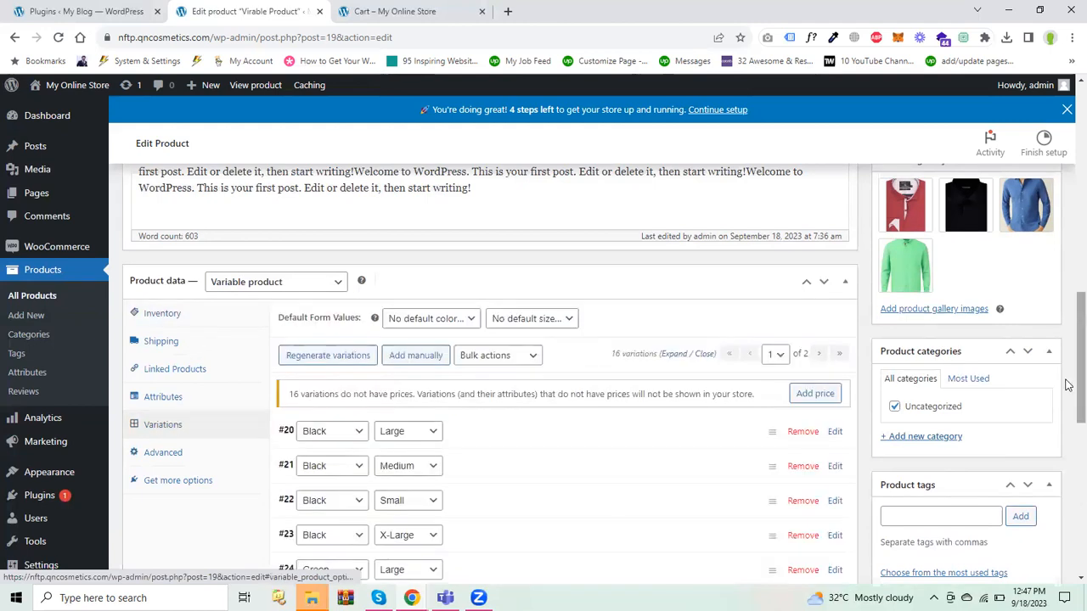
drag(1068, 384, 1067, 436)
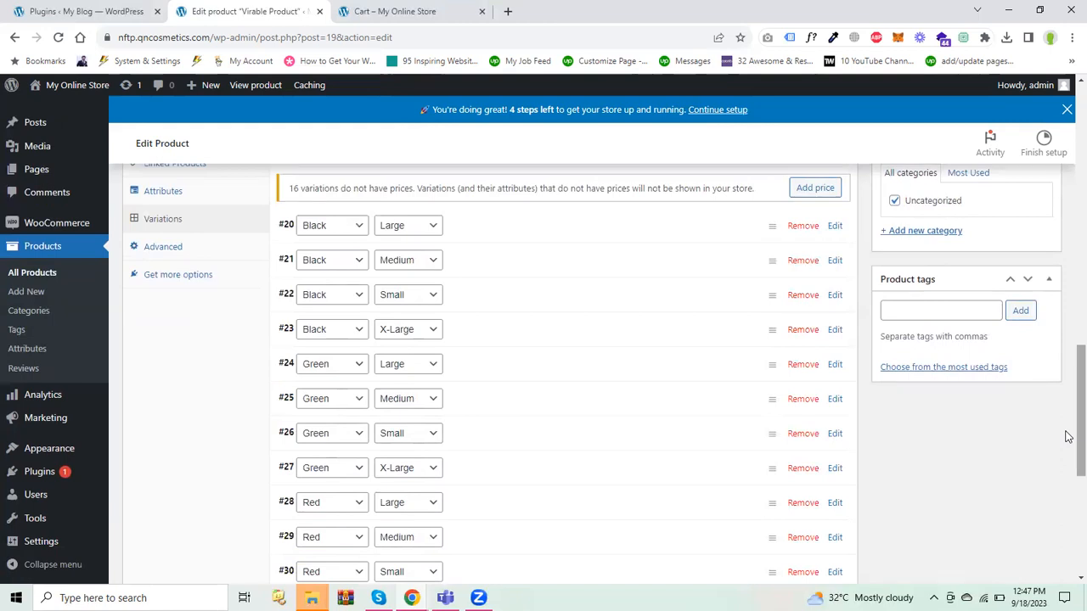
drag(1068, 437, 1068, 437)
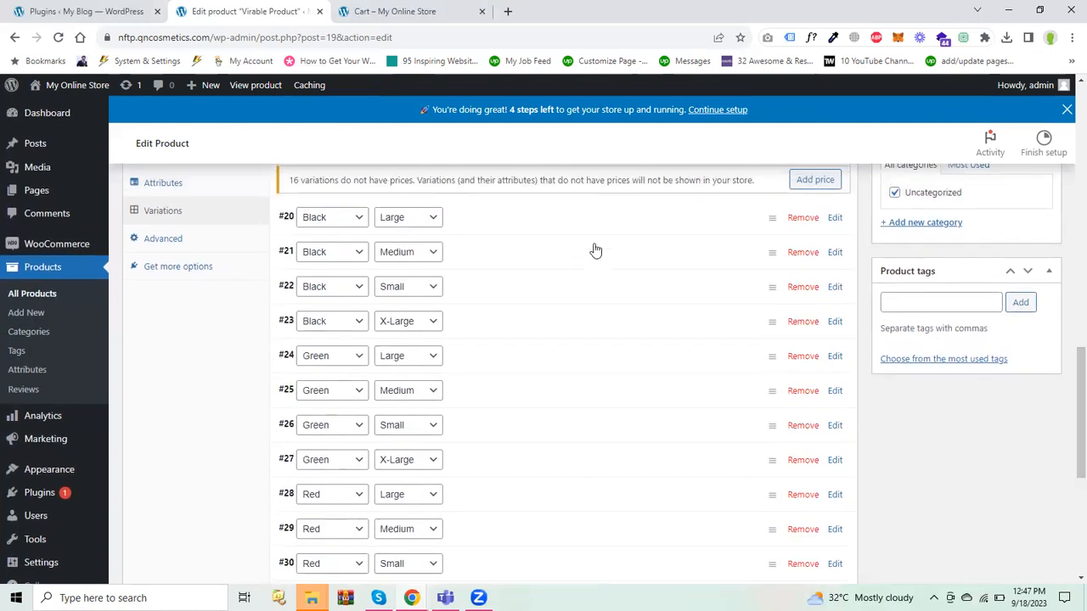
click(610, 223)
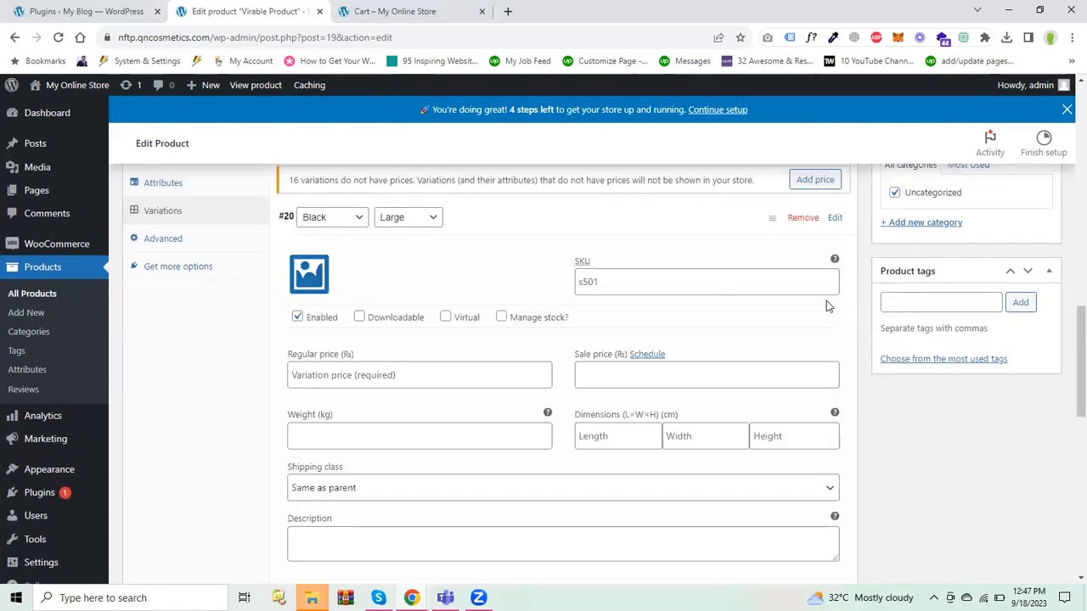
drag(1073, 383, 1073, 377)
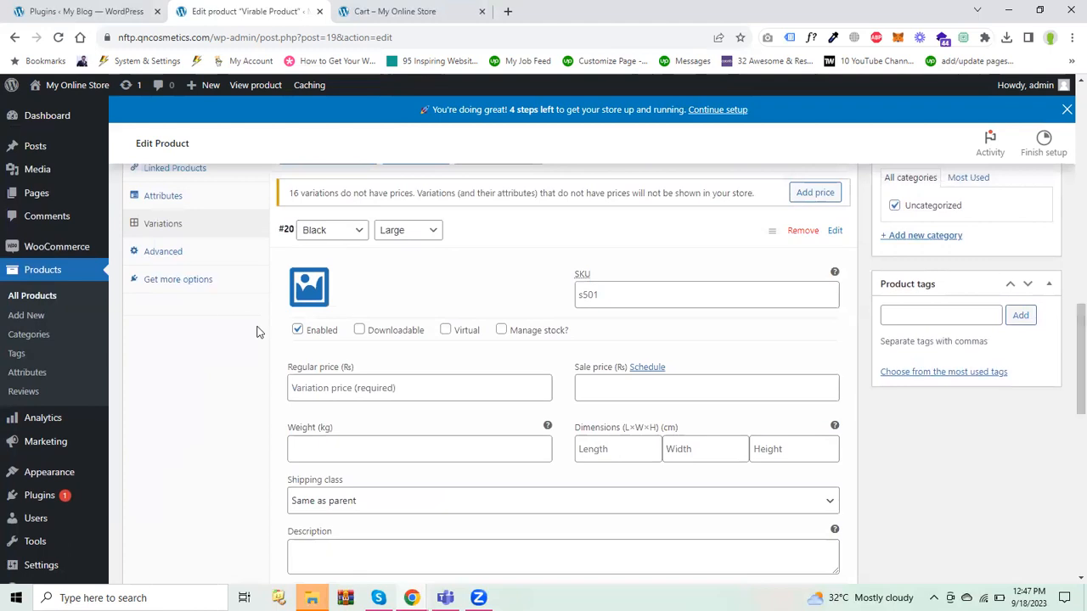
click(319, 291)
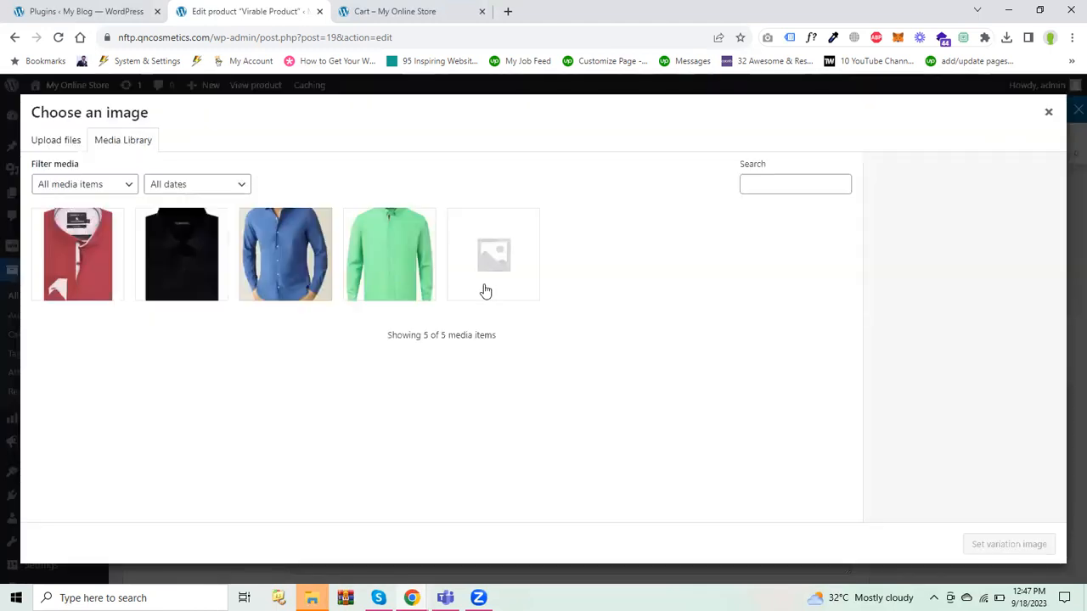
key(Escape)
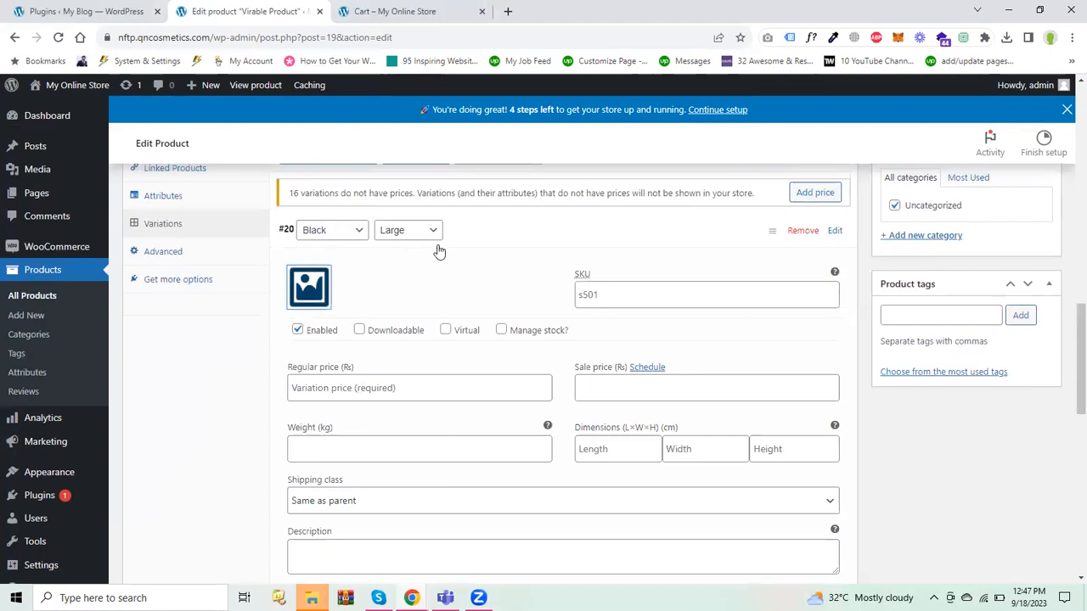
click(291, 293)
click(161, 240)
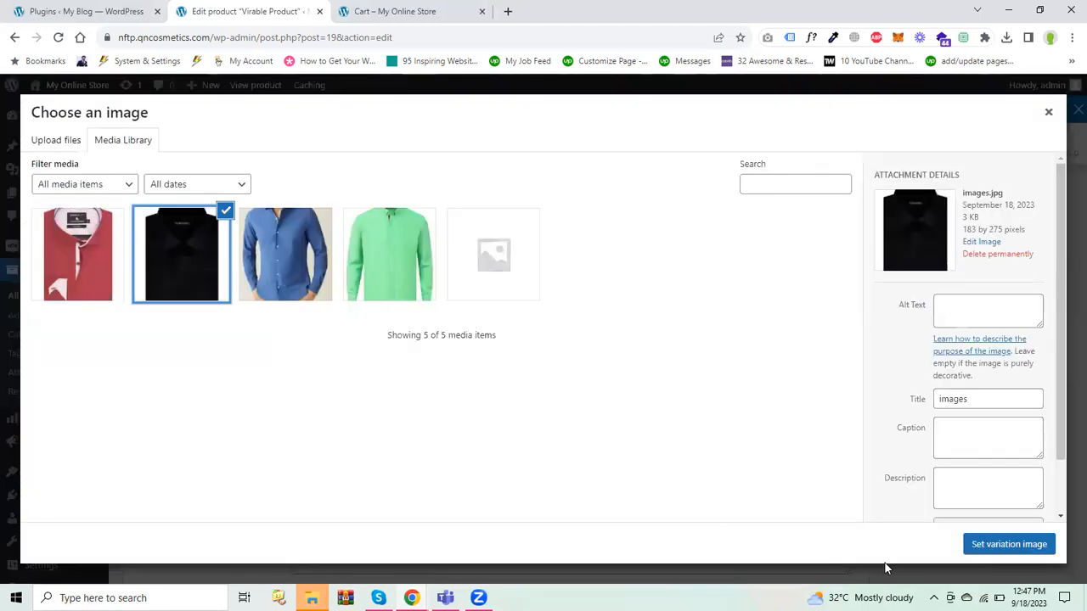
click(1015, 544)
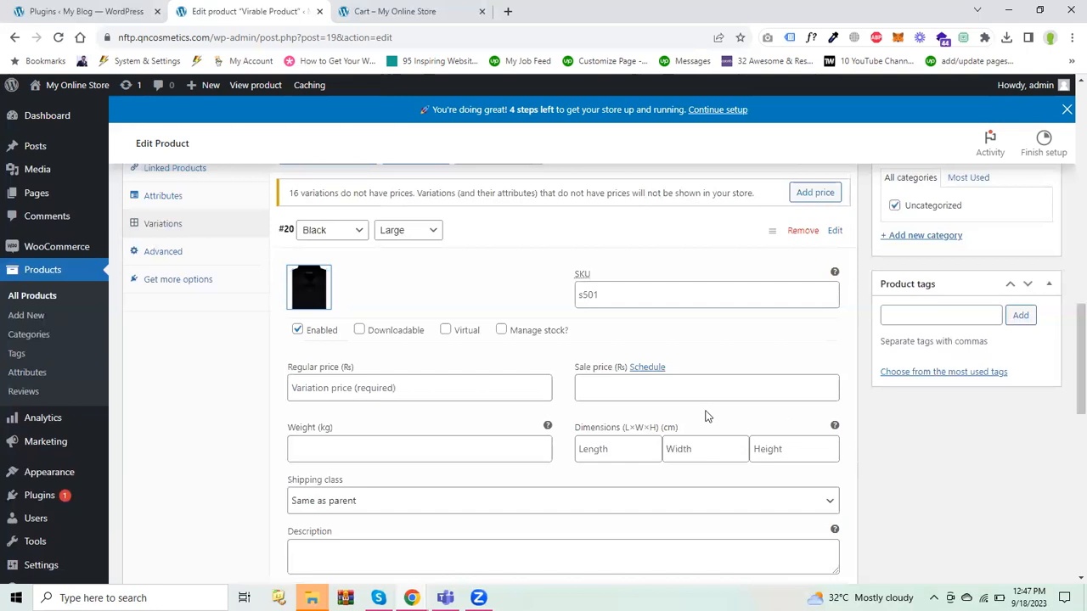
Enable stock management for the Black Large variation and set its regular price to 1800.
scroll(1061, 366, down, 1)
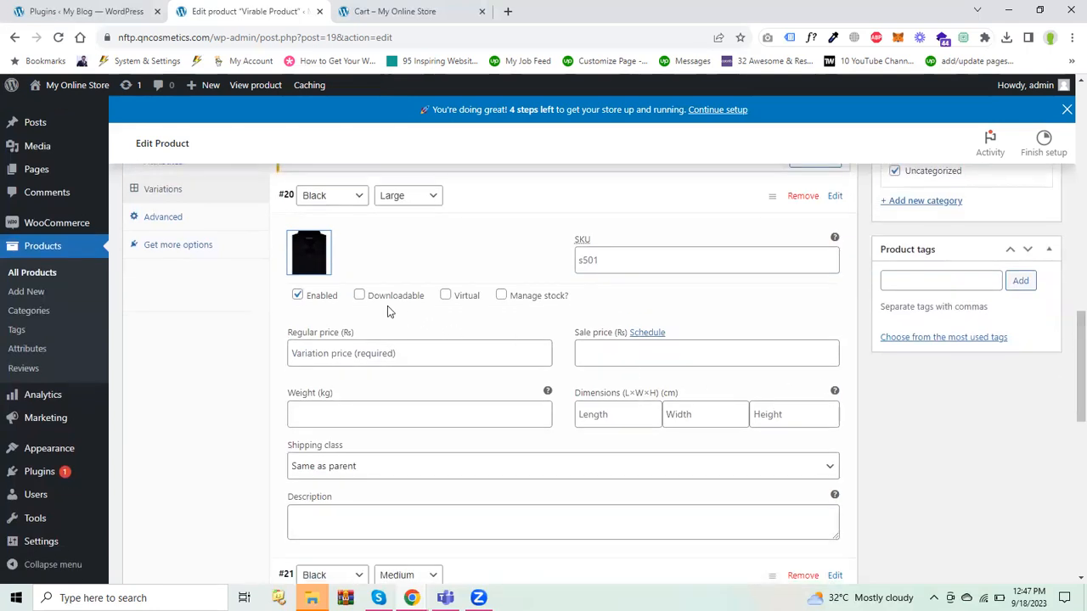
click(501, 295)
click(387, 355)
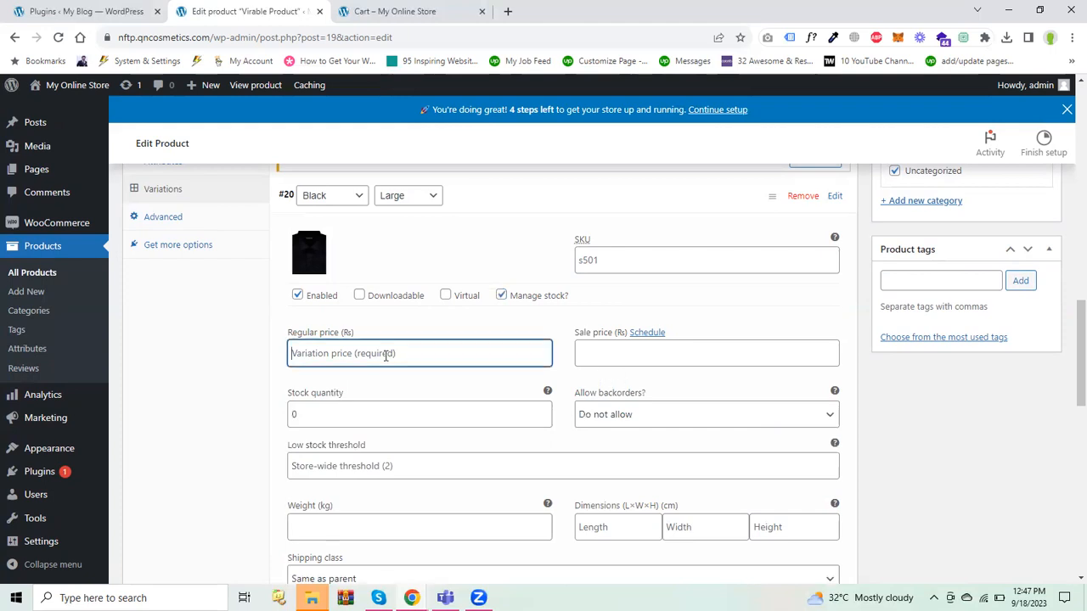
text(1500)
click(607, 351)
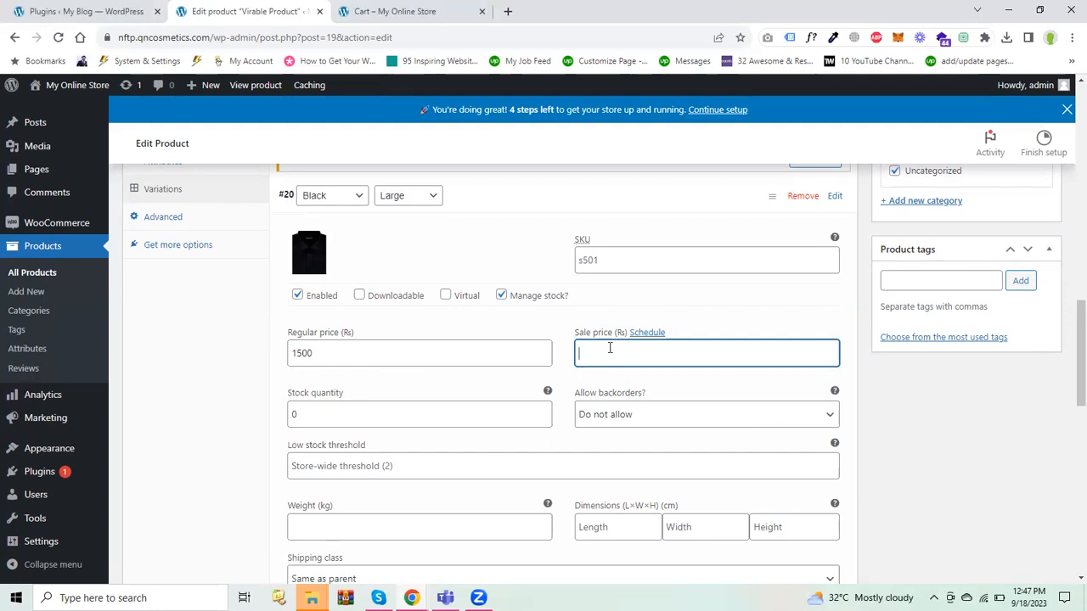
click(325, 353)
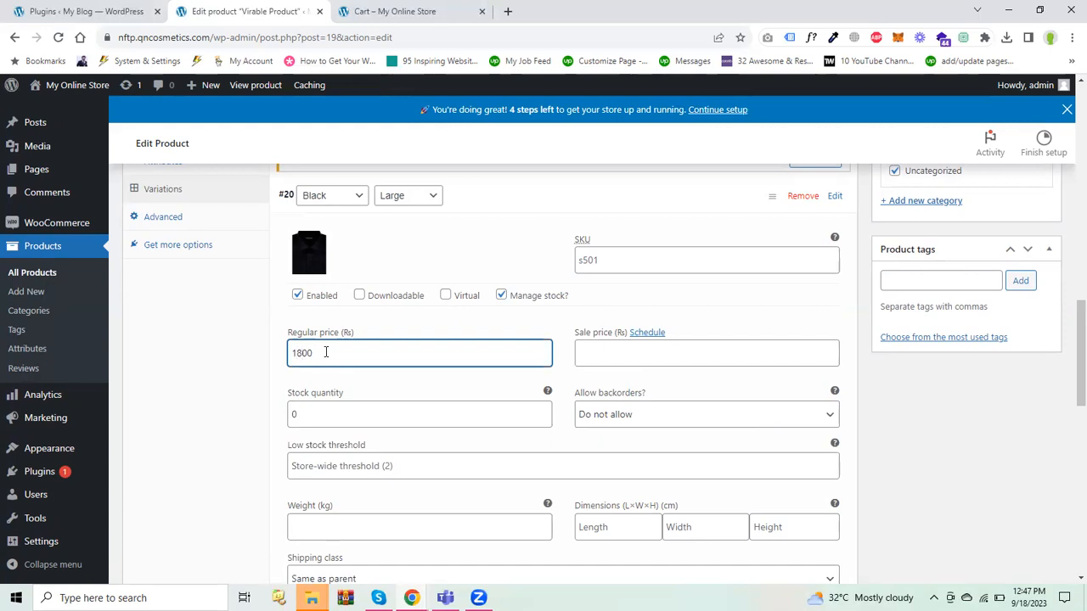
Set the Black Large variation's stock quantity to 15 and its SKU to s5012.
scroll(1068, 392, down, 2)
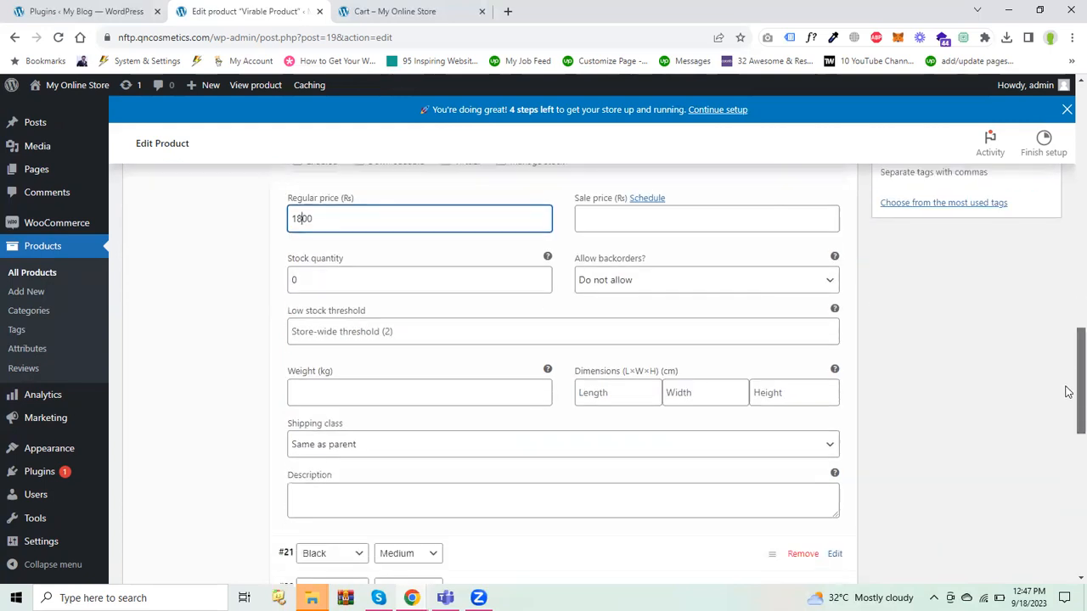
scroll(1068, 386, up, 1)
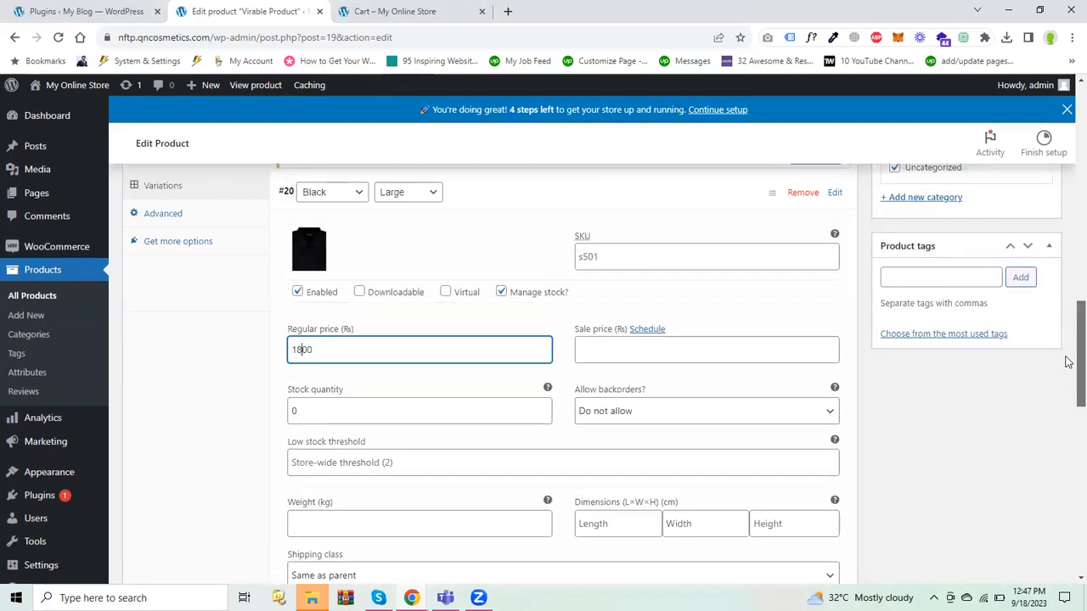
drag(461, 383, 274, 387)
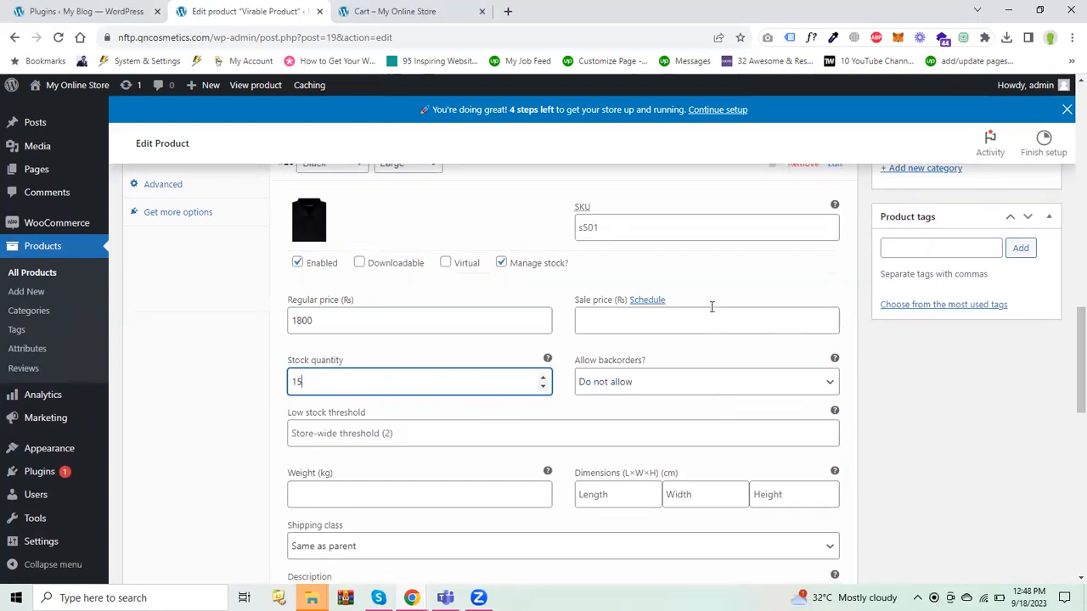
mouse_move(1068, 356)
mouse_down()
mouse_move(1068, 419)
mouse_move(1067, 359)
mouse_up()
click(710, 216)
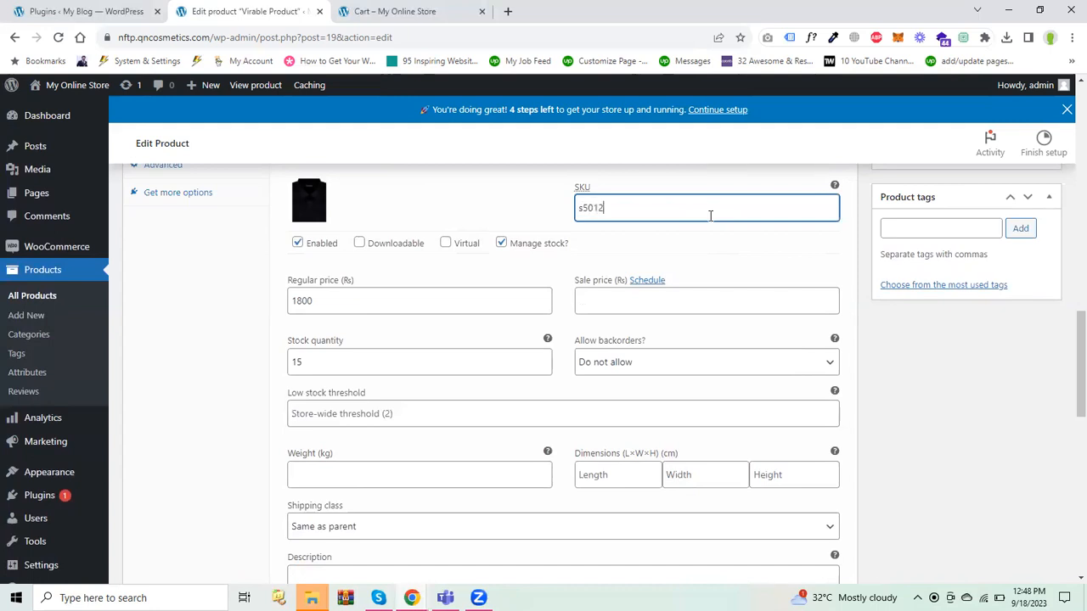
Open the Black Medium variation and set its SKU to s5013 and its regular price to 1400.
mouse_move(1068, 347)
mouse_down()
mouse_move(1069, 368)
mouse_move(1067, 335)
mouse_up()
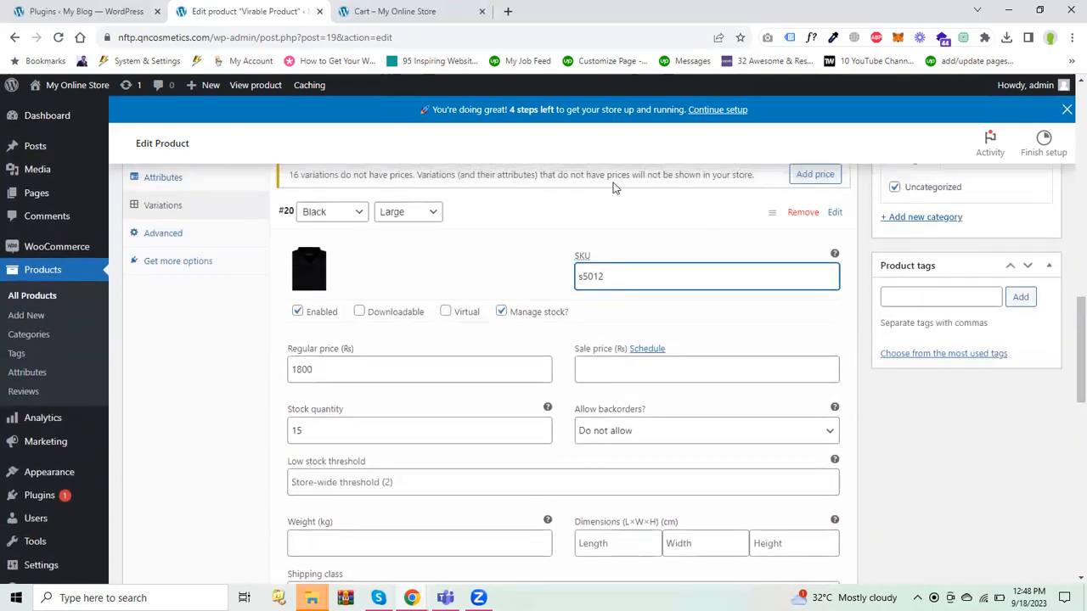
click(593, 232)
click(585, 251)
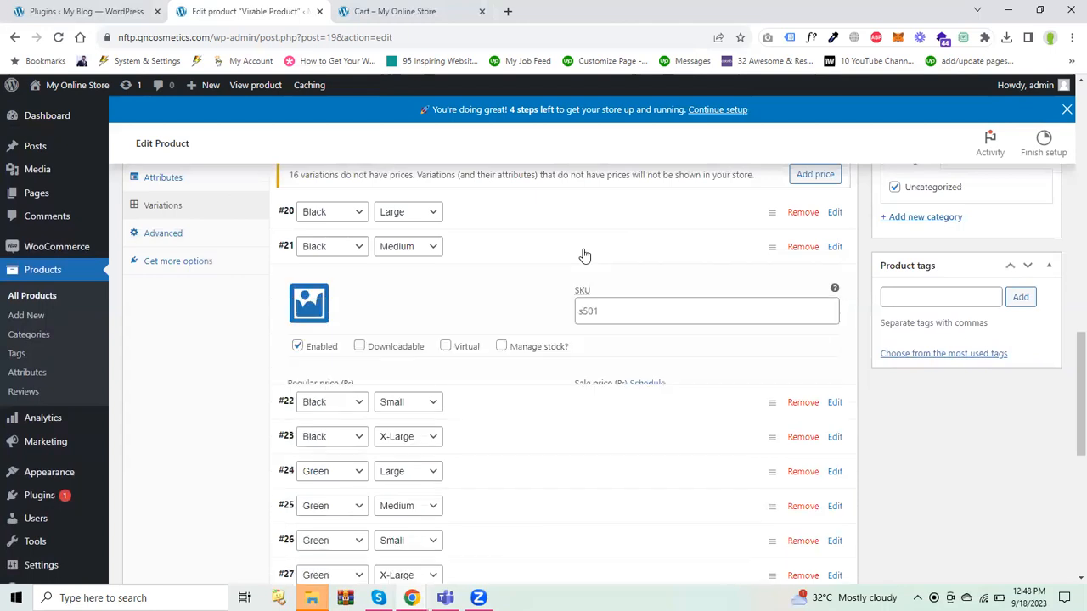
click(639, 313)
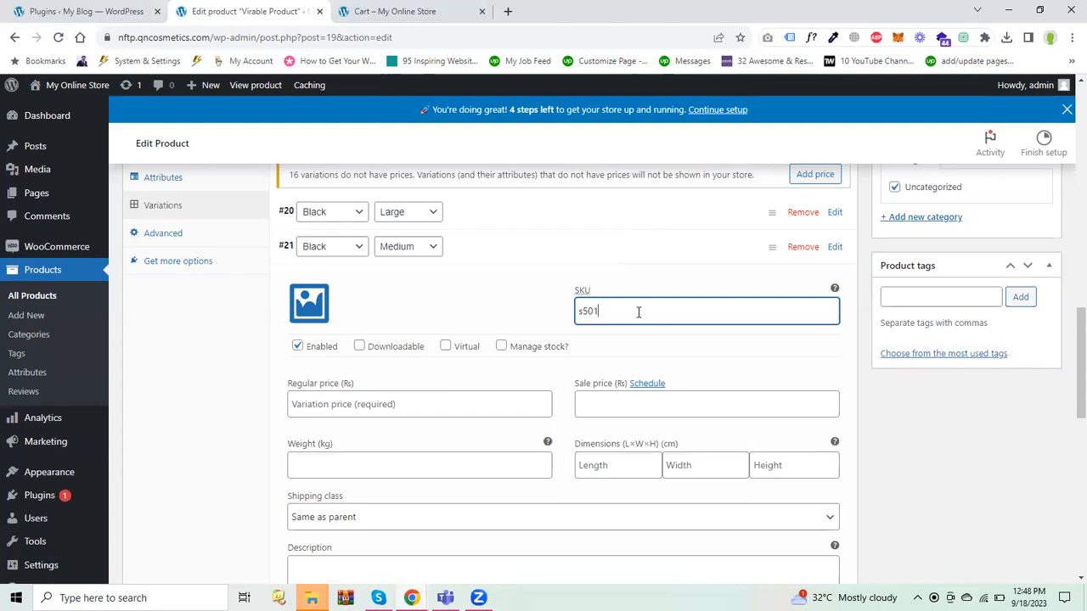
double_click(638, 311)
click(374, 403)
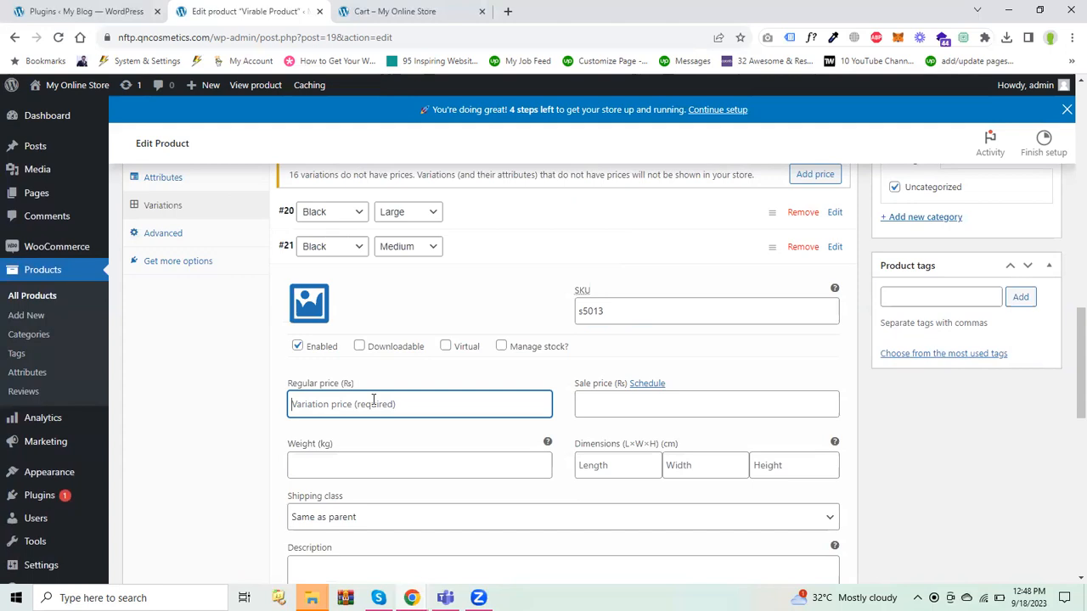
text(1400)
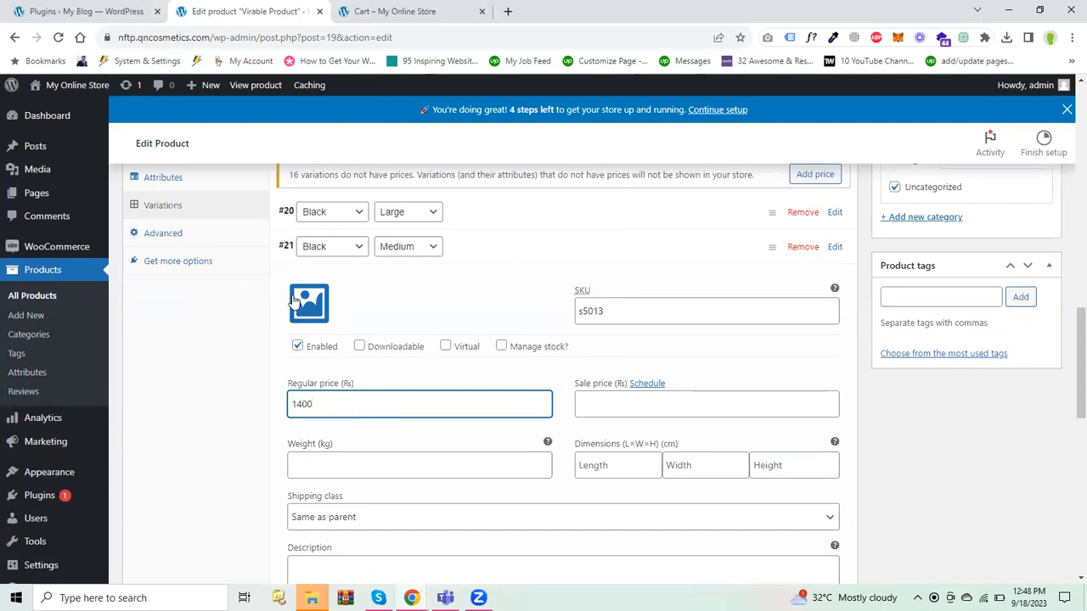
Set the black shirt picture from the media library as the Black Medium variation's image and collapse the variation.
click(307, 303)
click(160, 251)
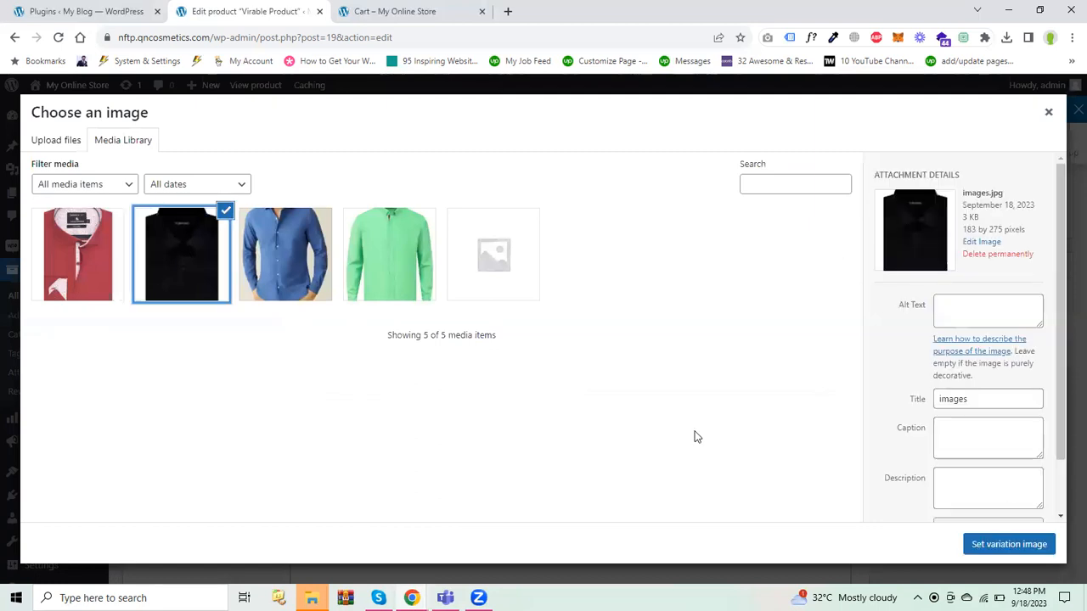
click(985, 548)
click(692, 243)
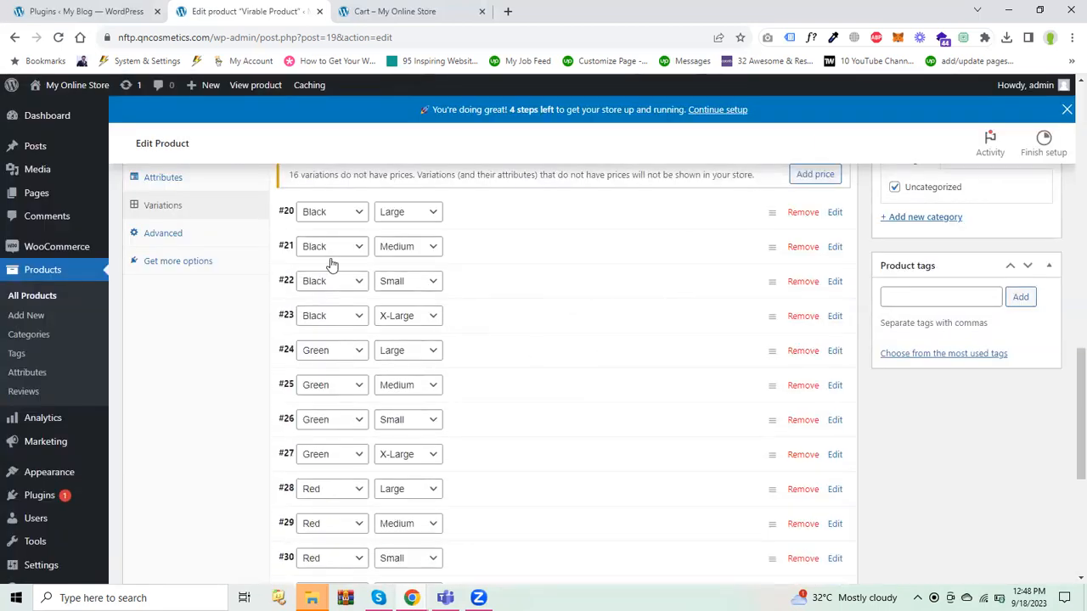
Remove the Black Small variation, saving the pending variation changes.
click(794, 283)
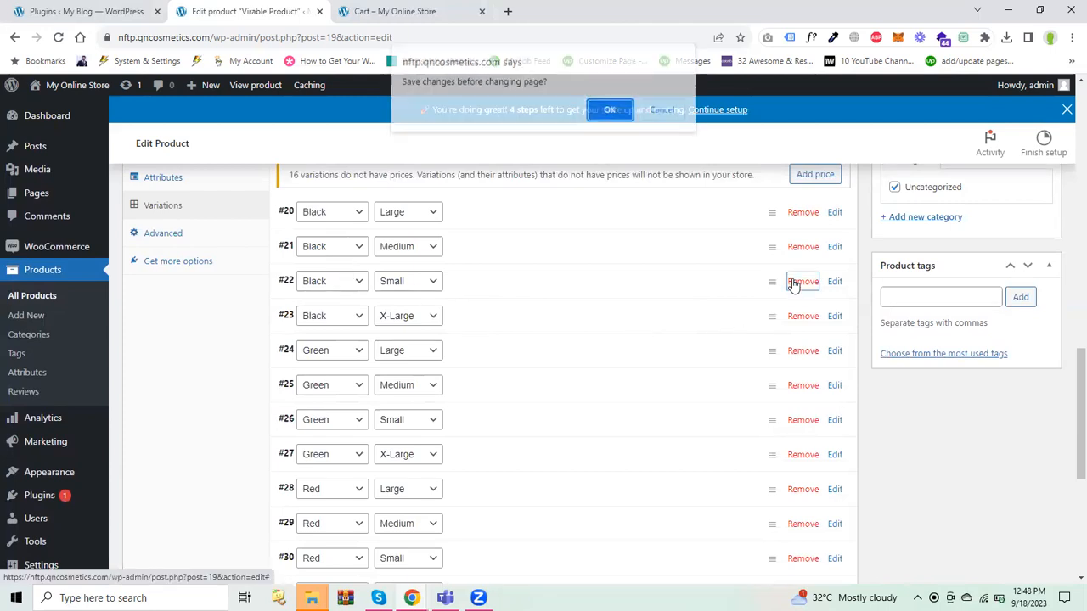
click(602, 115)
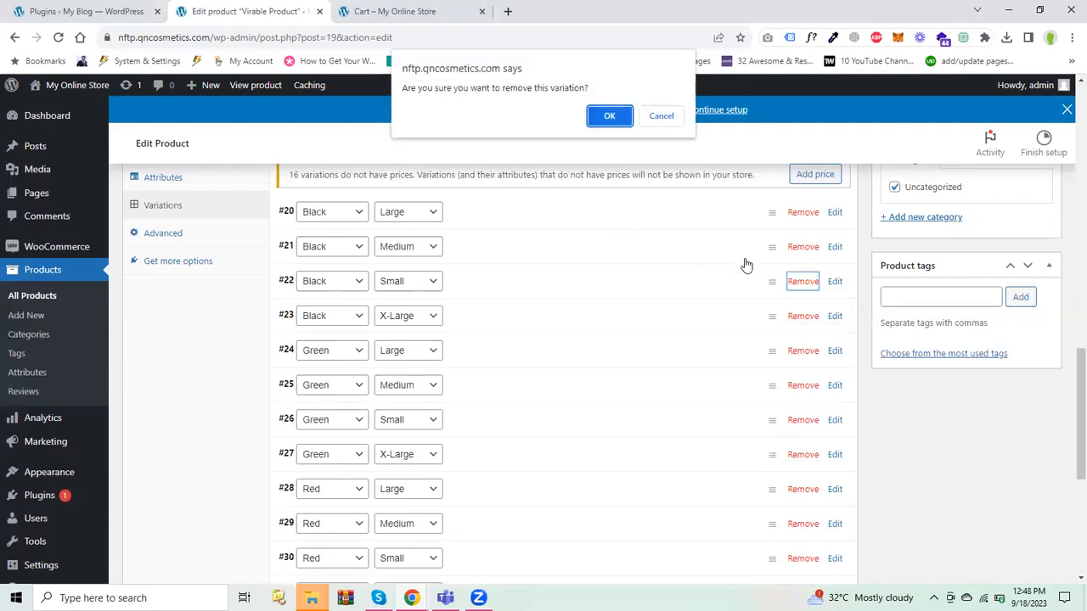
click(610, 117)
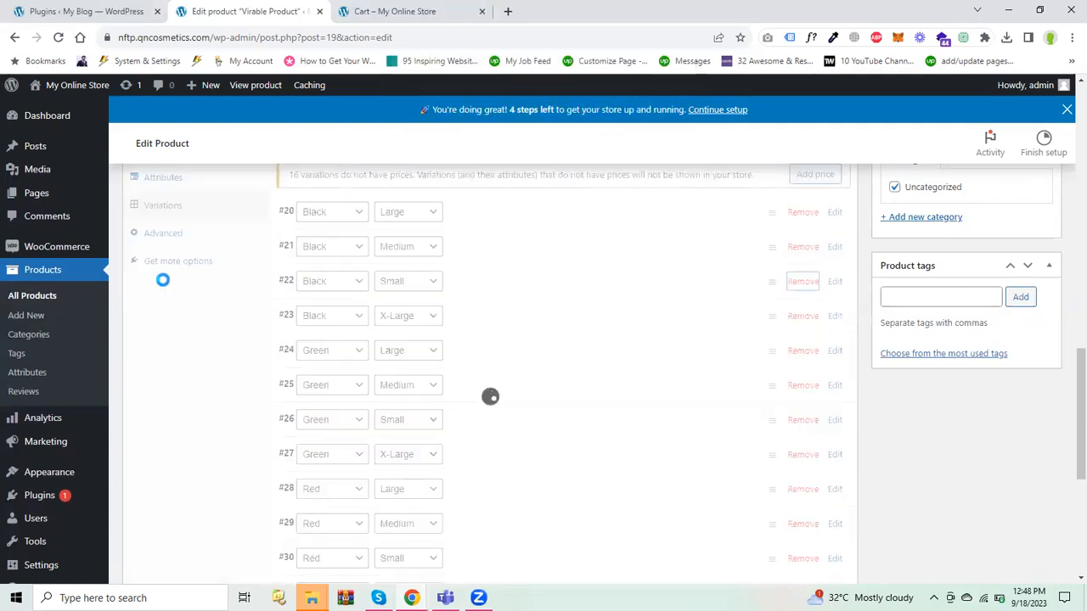
Open the Black X-Large variation and set the black shirt picture from the media library as its image.
click(535, 297)
click(307, 338)
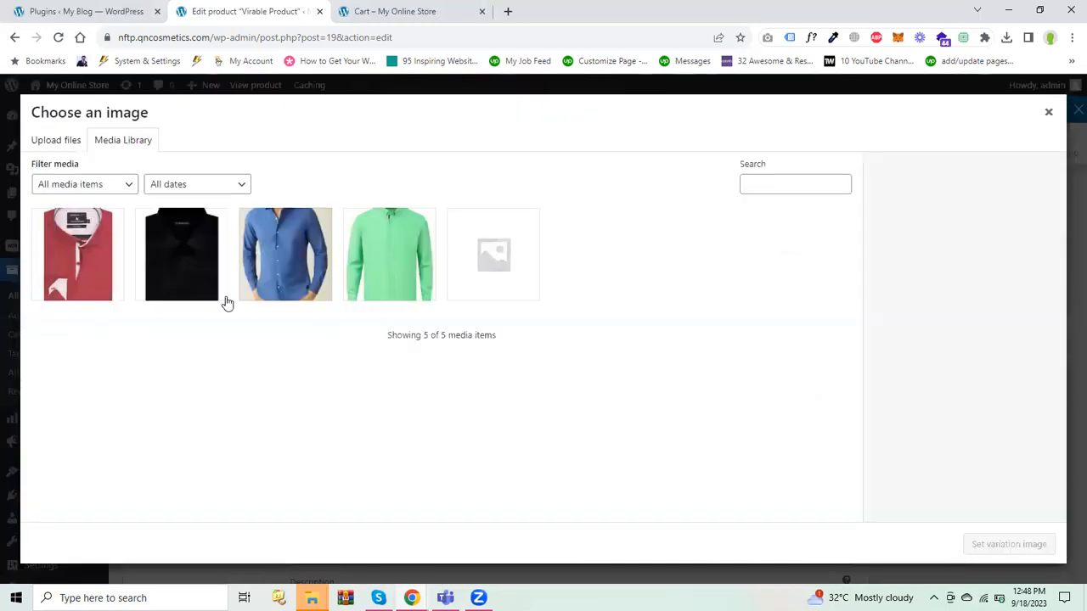
click(218, 296)
click(1022, 548)
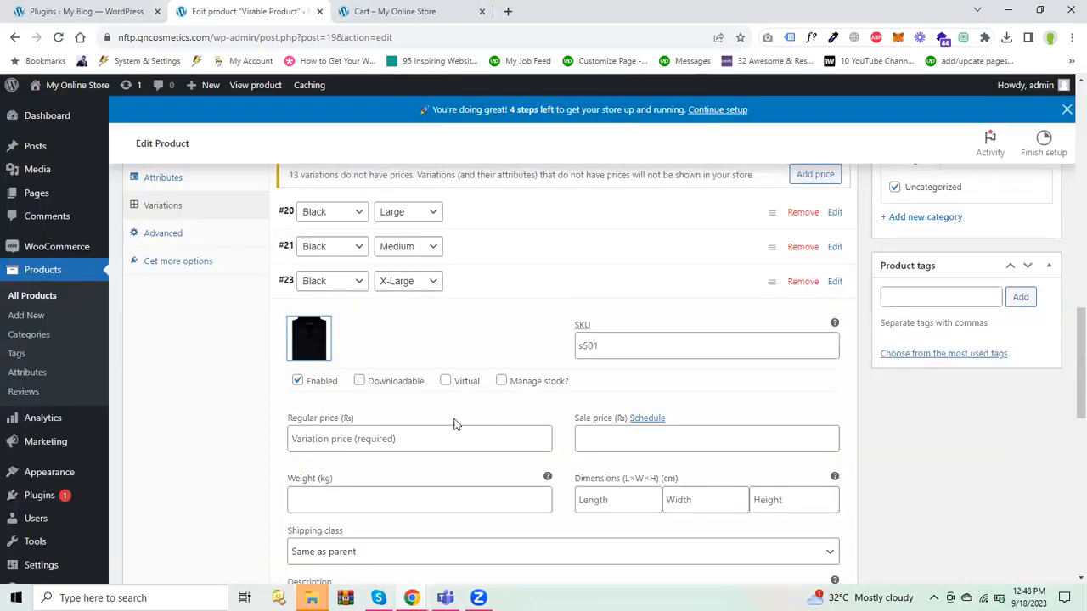
Set the Black X-Large variation's regular price to 1400 and its SKU to s5015, and collapse the variation.
click(341, 434)
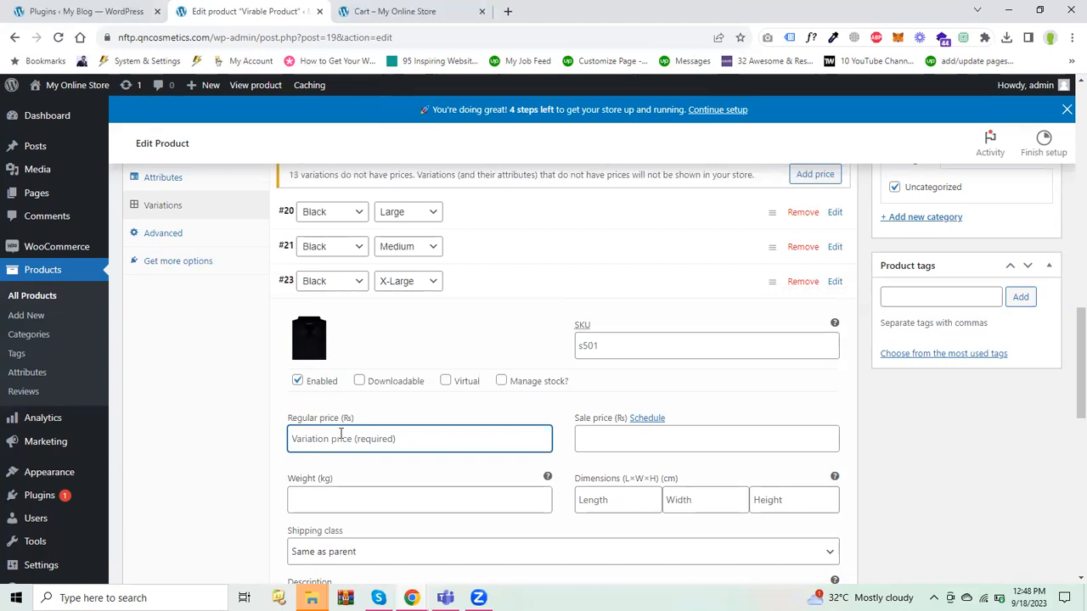
text(1400)
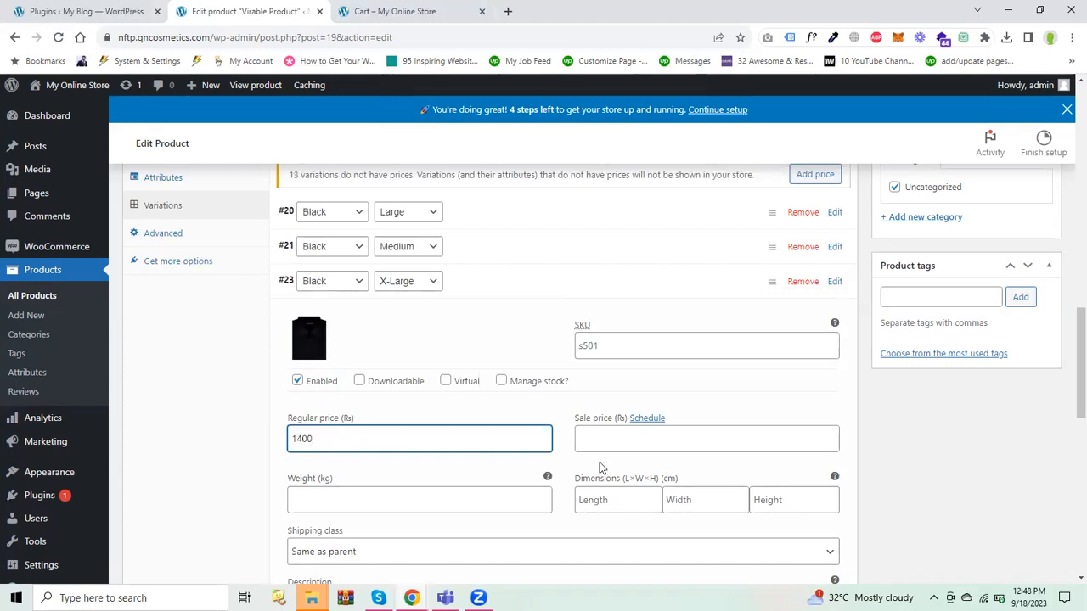
click(701, 343)
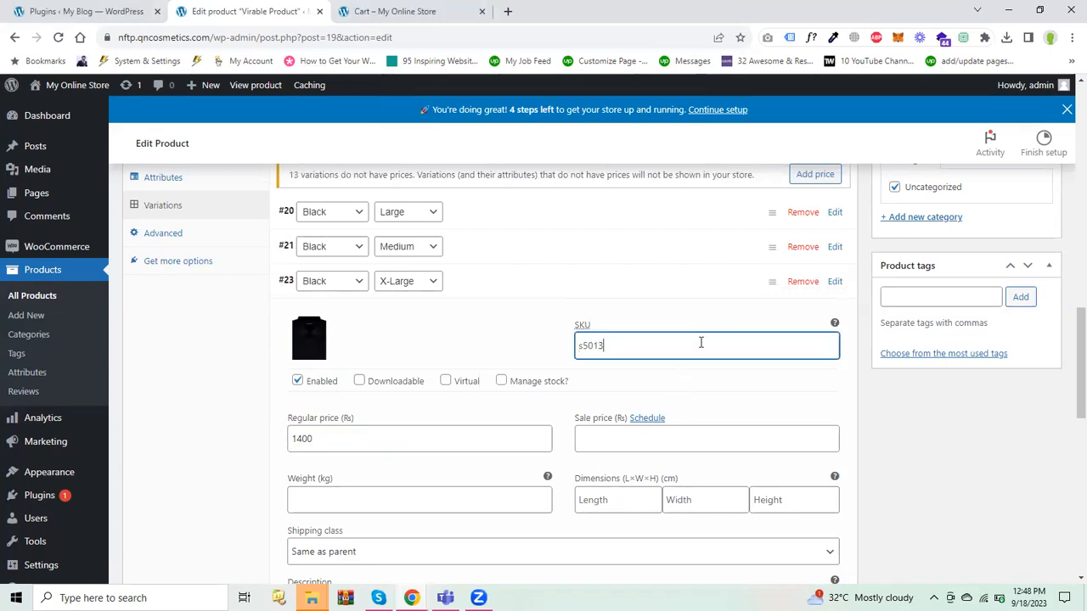
click(649, 289)
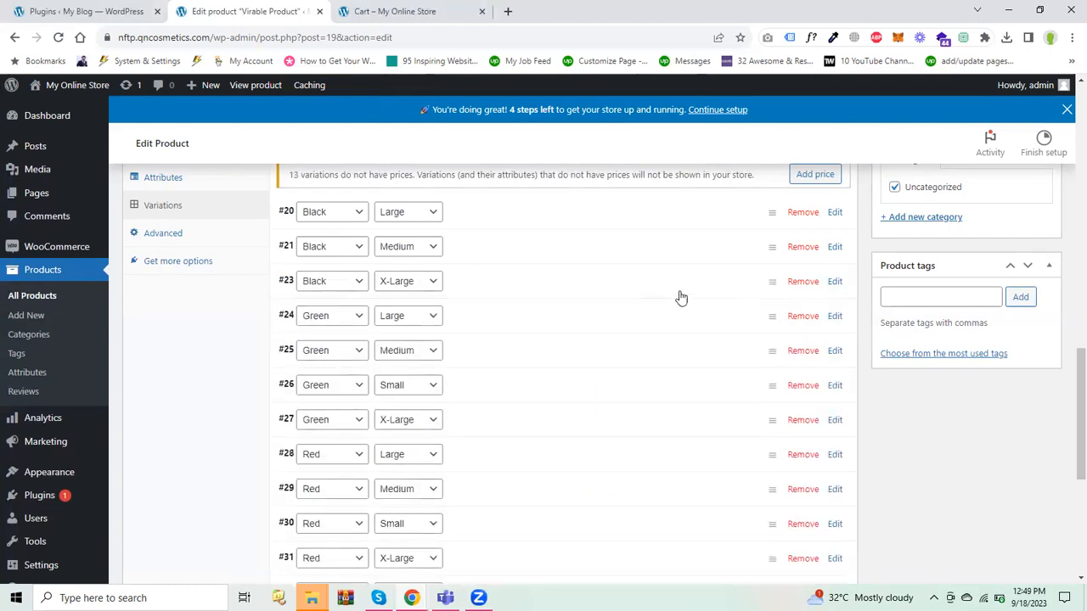
click(678, 292)
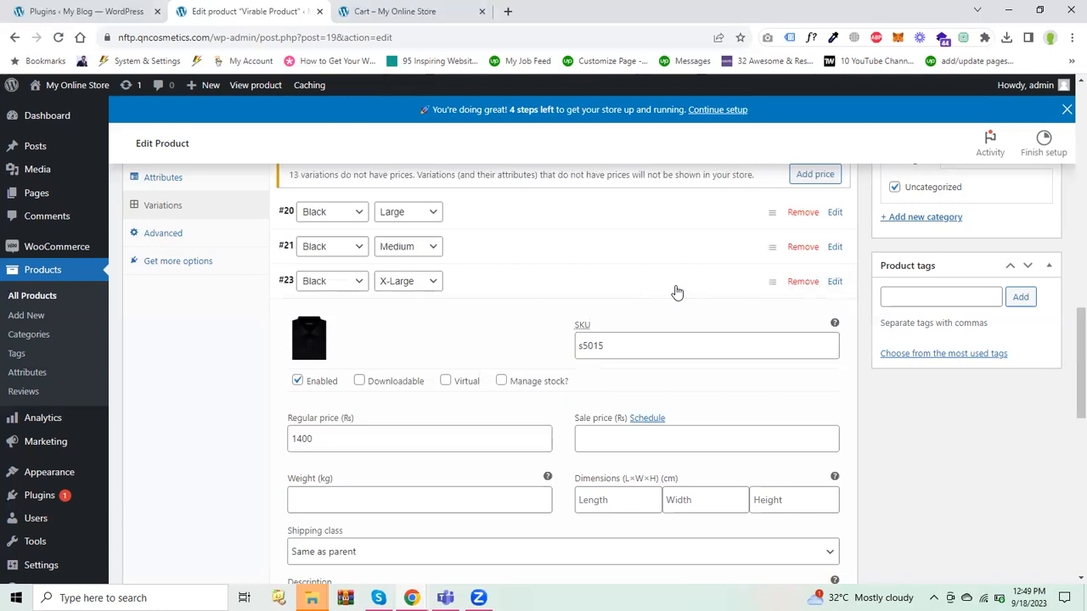
click(677, 293)
Open the Green Large variation and set the green shirt picture from the media library as its image.
click(663, 312)
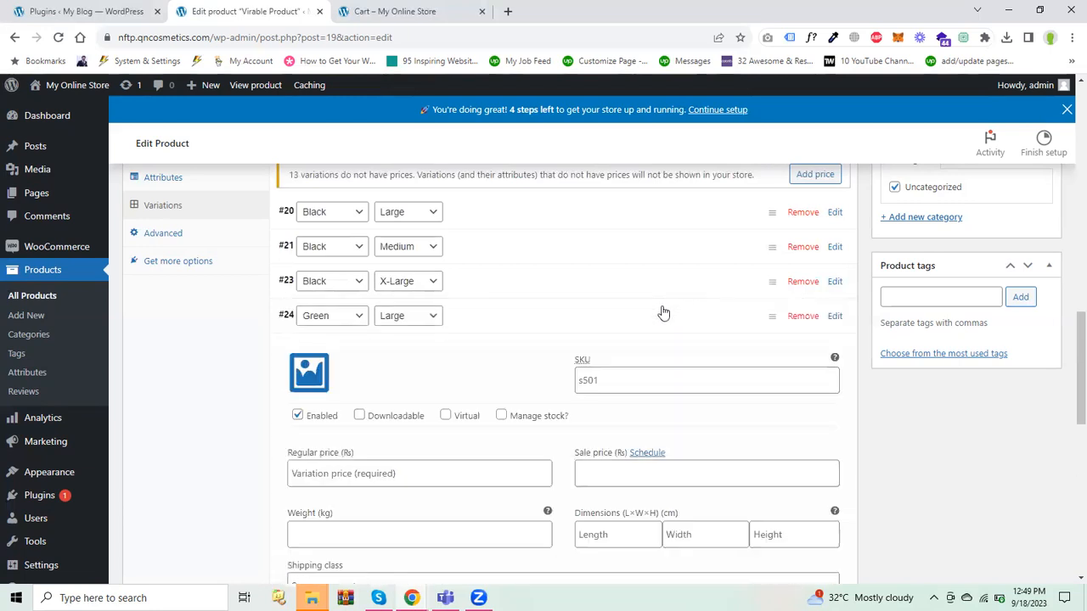
click(296, 377)
click(348, 255)
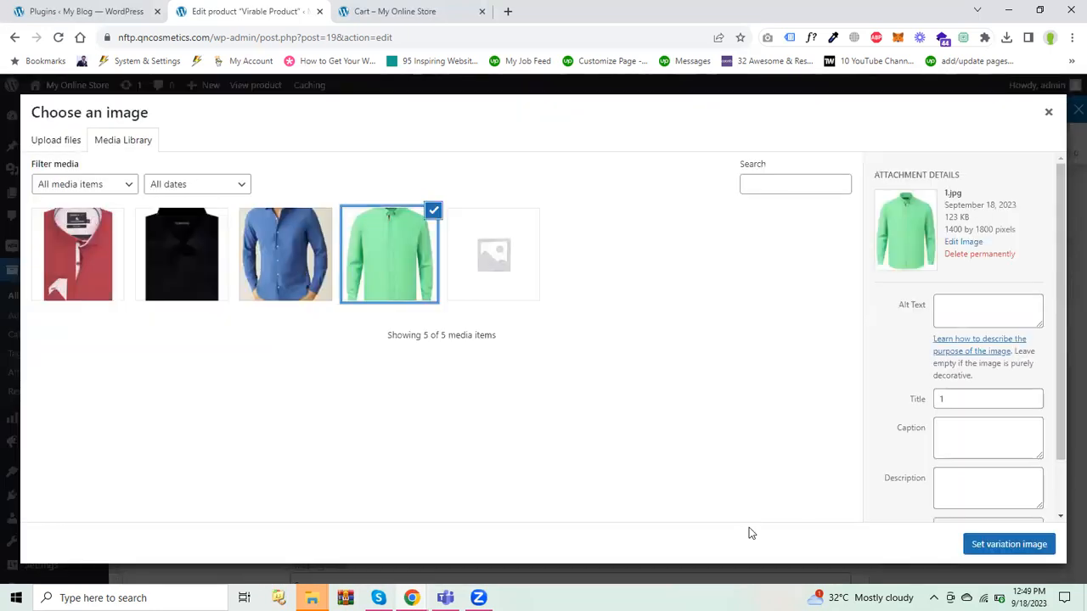
click(1007, 544)
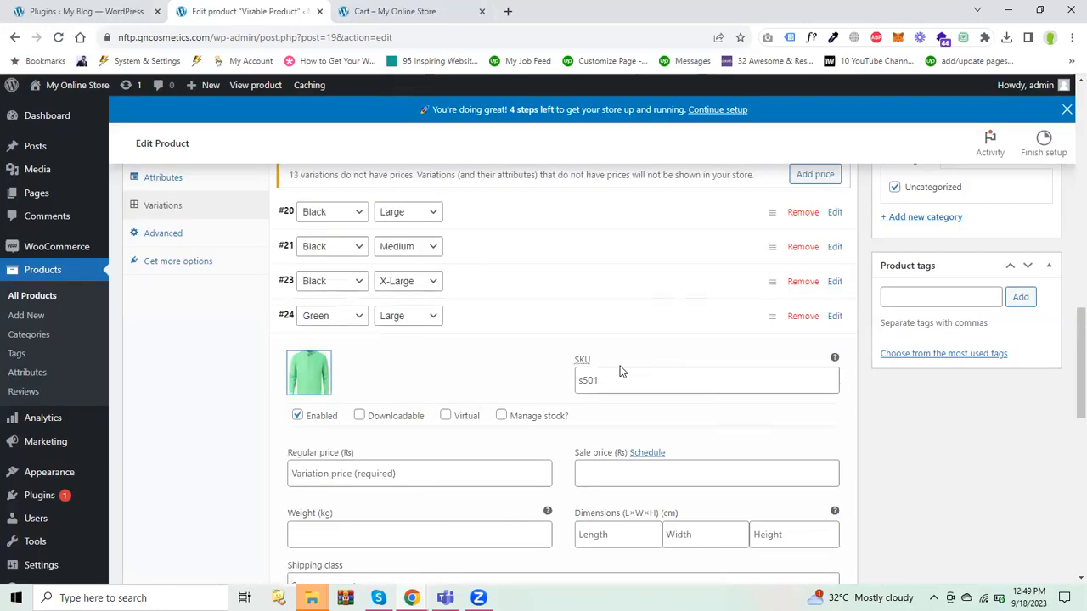
Set the Green Large variation's regular price to 1700 and its SKU to s5013, and collapse the variation.
drag(1079, 344, 1078, 364)
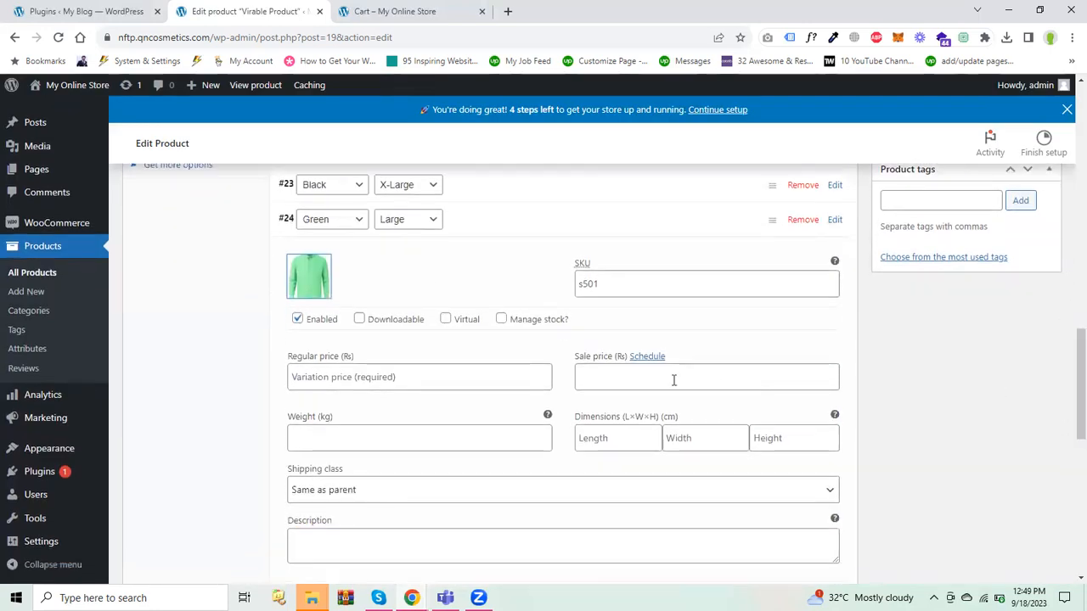
click(424, 375)
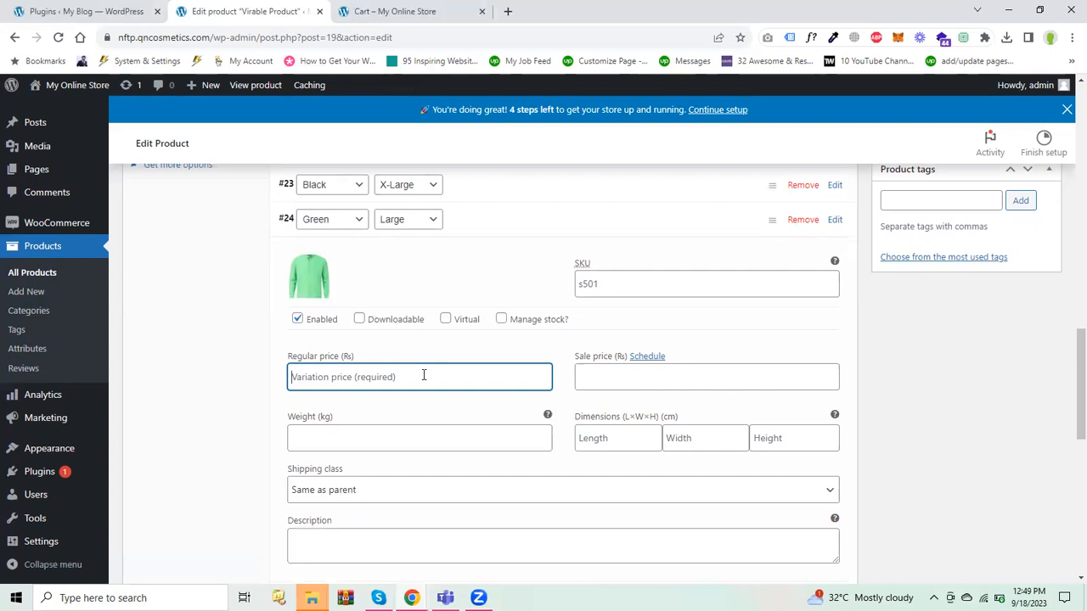
text(1700)
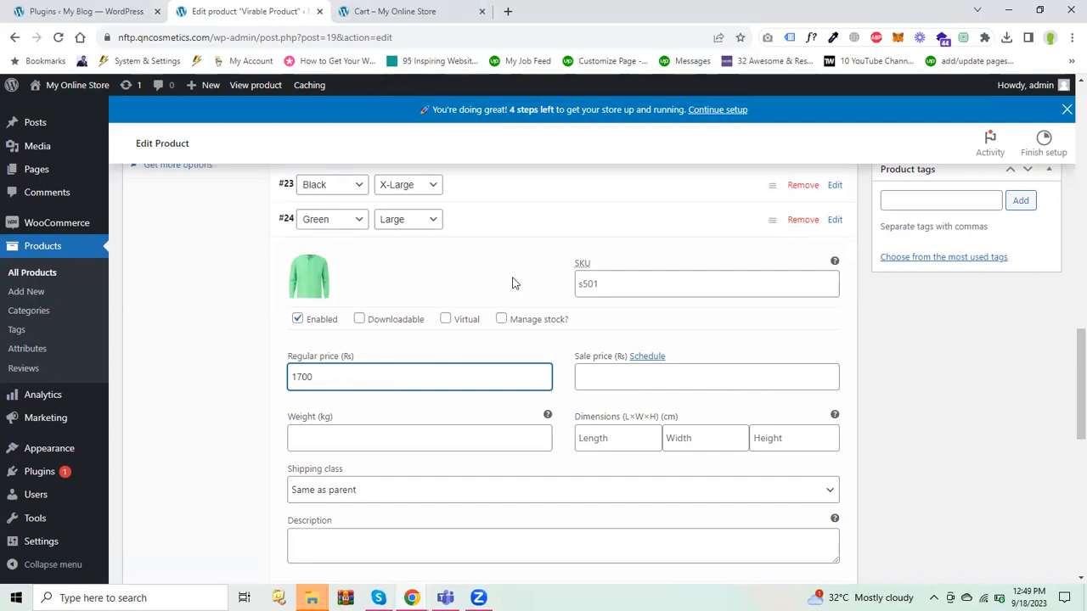
click(606, 287)
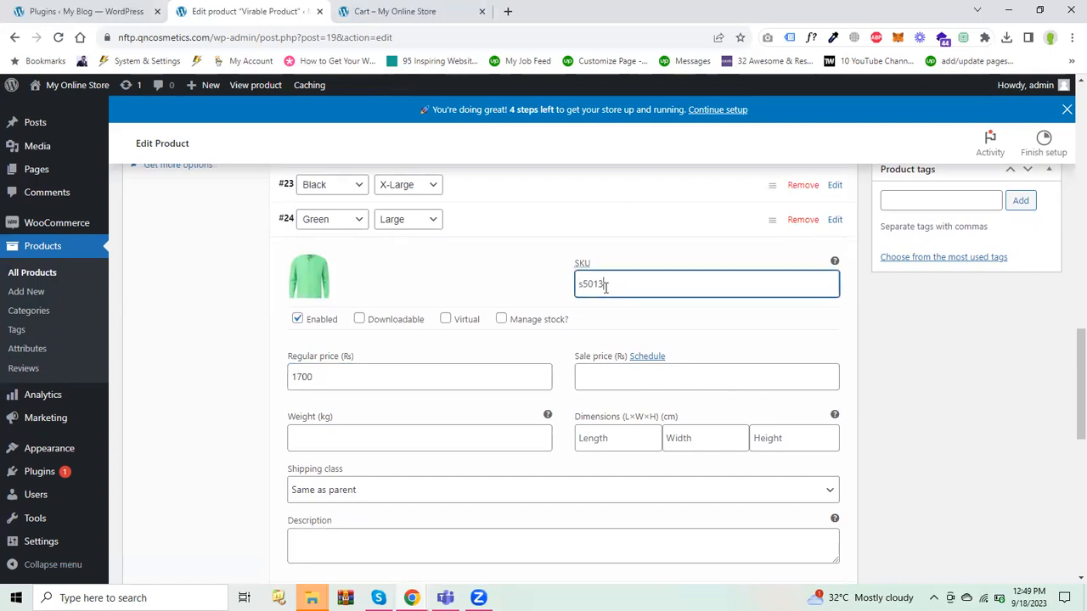
click(619, 240)
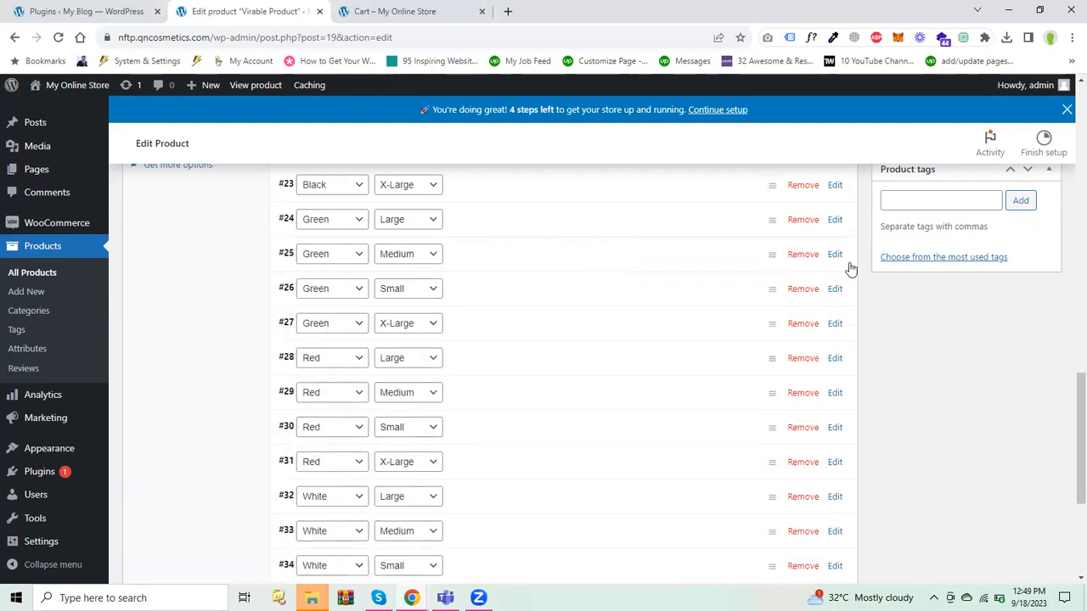
Remove the Green Medium variation, saving the pending variation changes.
click(835, 255)
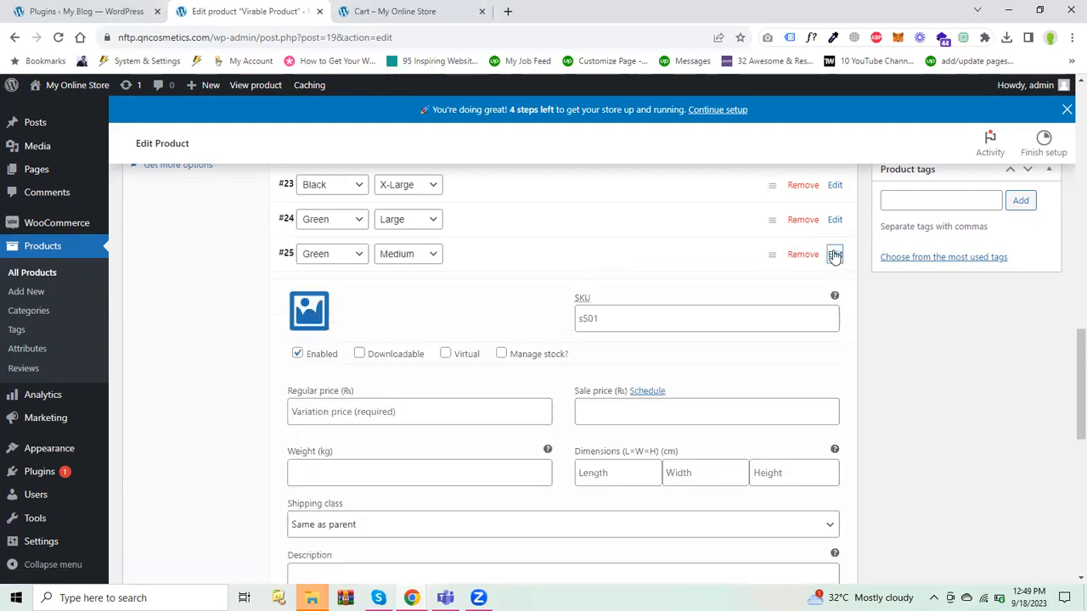
click(805, 255)
click(609, 118)
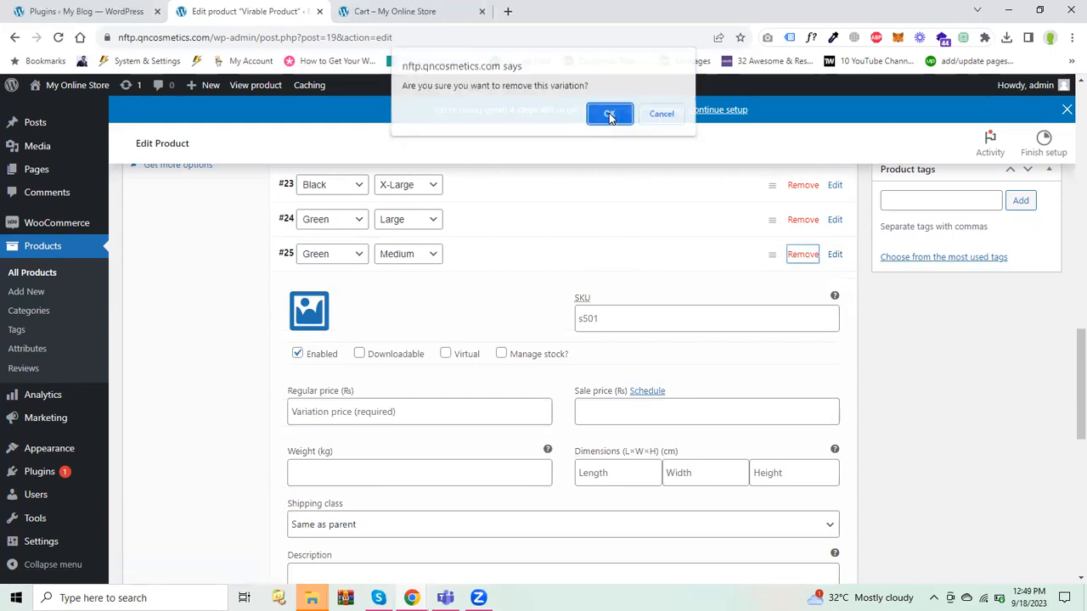
click(609, 114)
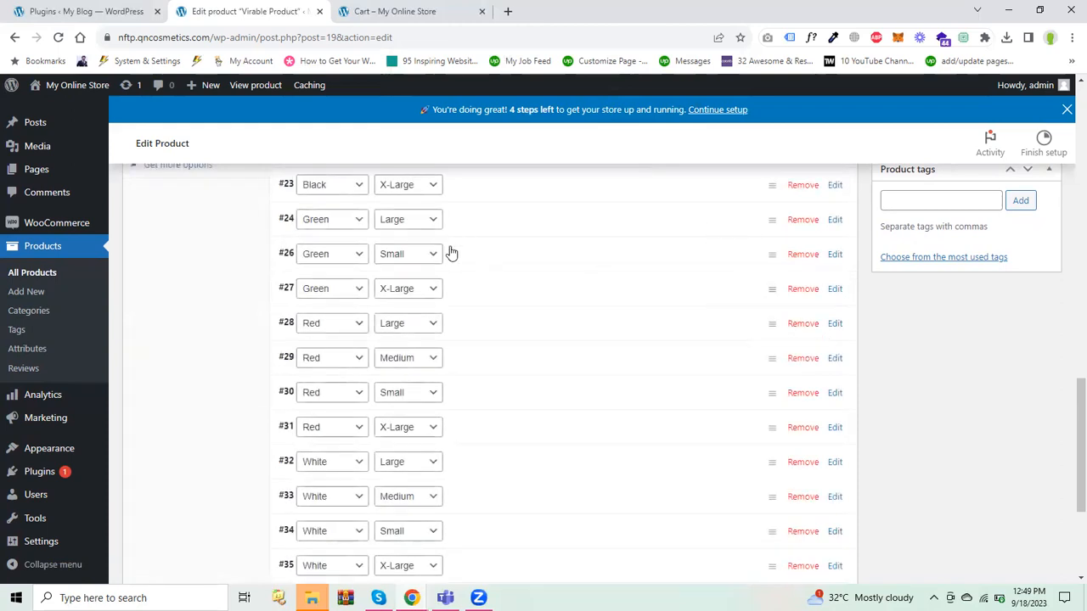
Open the Green X-Large variation and set the green shirt picture from the media library as its image.
click(491, 293)
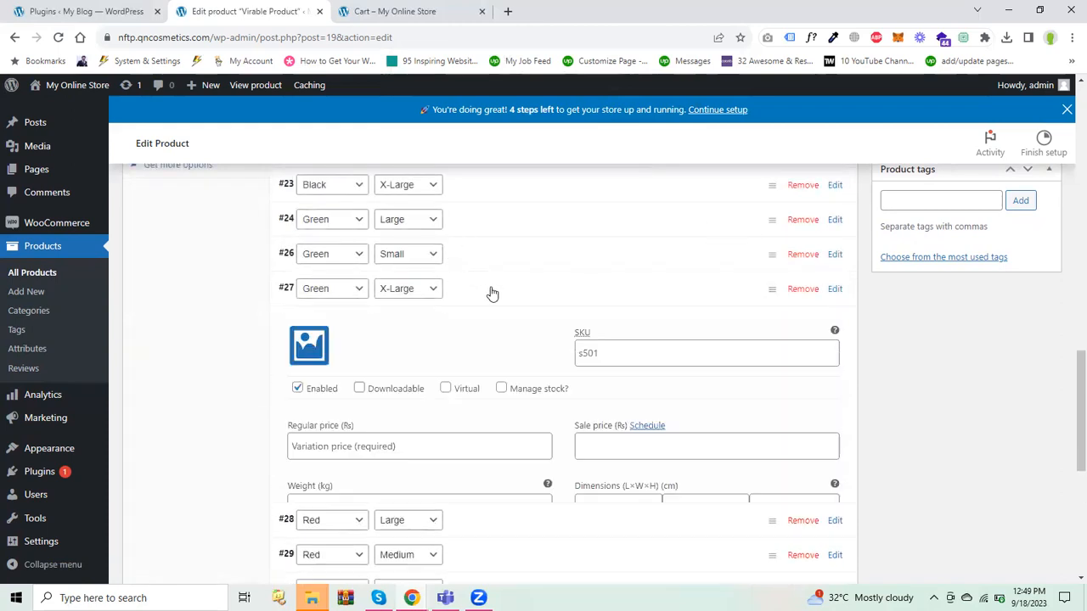
click(307, 348)
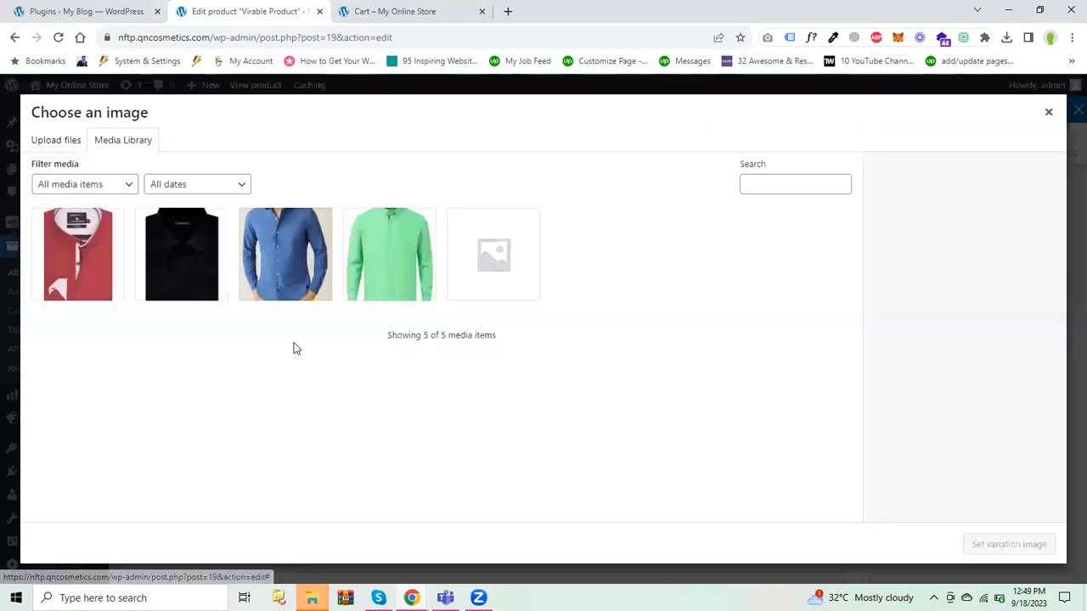
click(399, 273)
click(1007, 545)
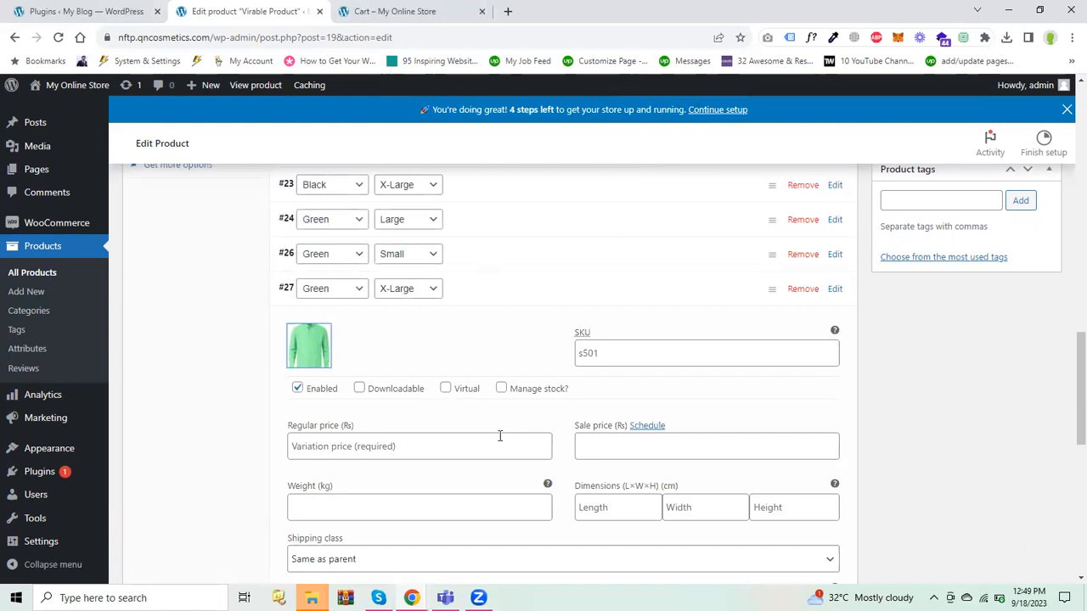
Set the Green X-Large variation's regular price to 455 and its SKU to s50109, and collapse the variation.
click(430, 435)
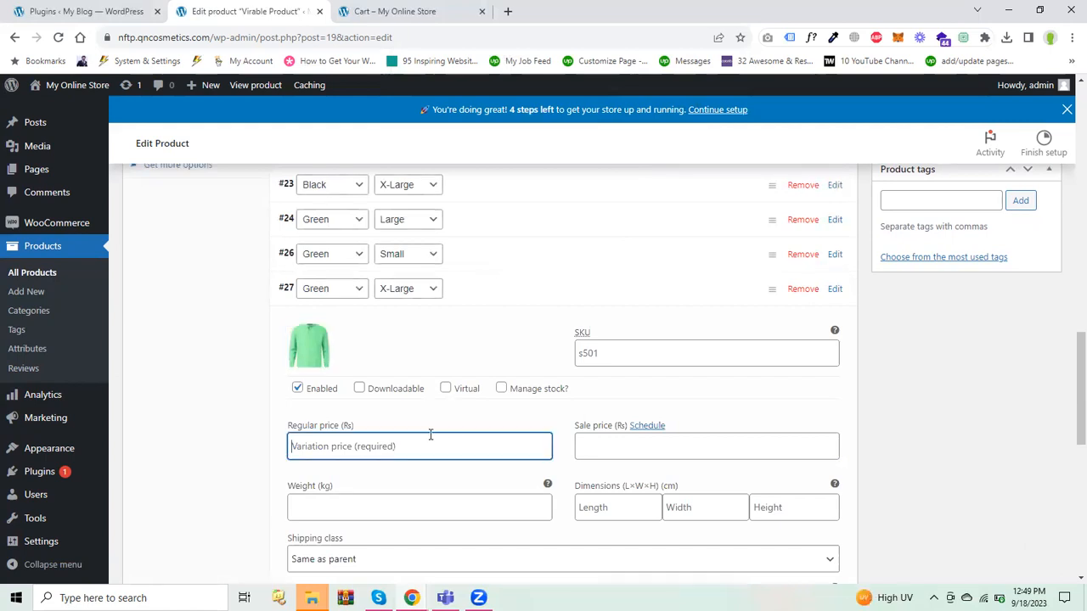
text(455)
click(735, 354)
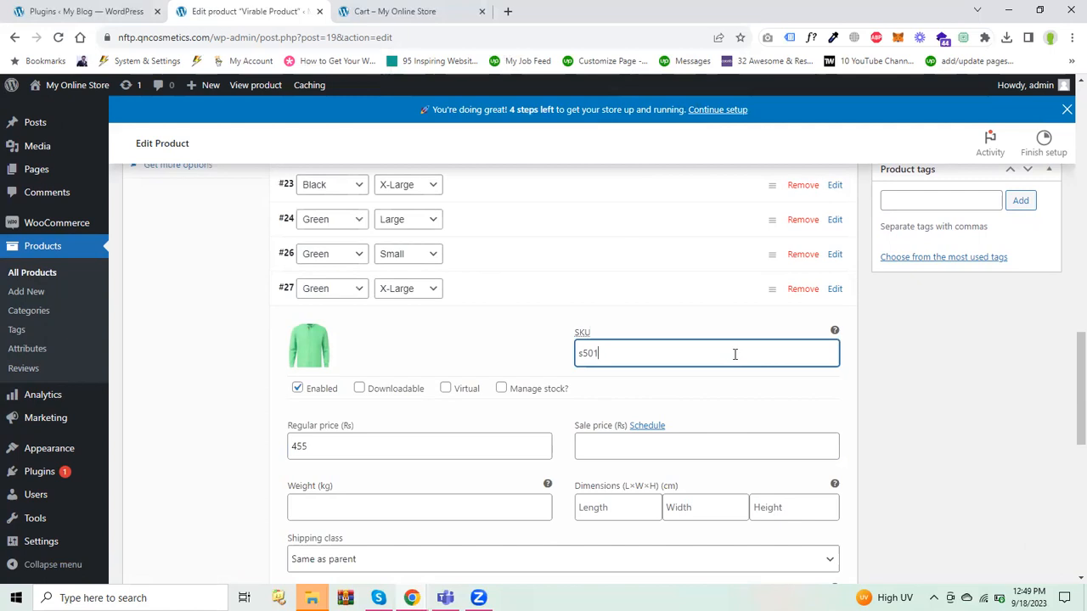
mouse_move(1068, 360)
mouse_down()
mouse_move(1068, 437)
mouse_move(1068, 367)
mouse_up()
click(677, 278)
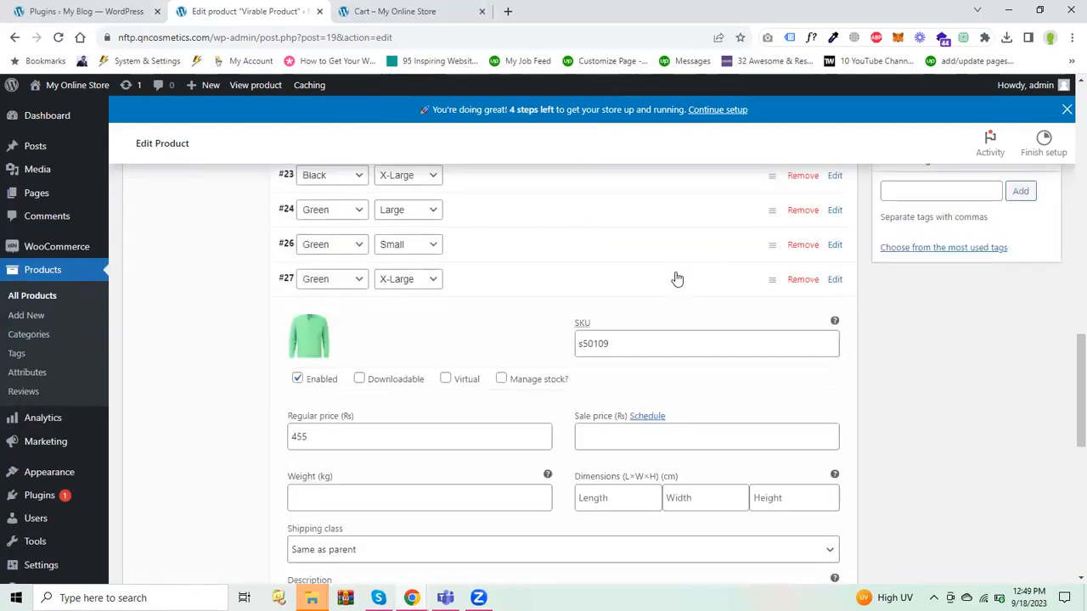
scroll(1068, 424, up, 2)
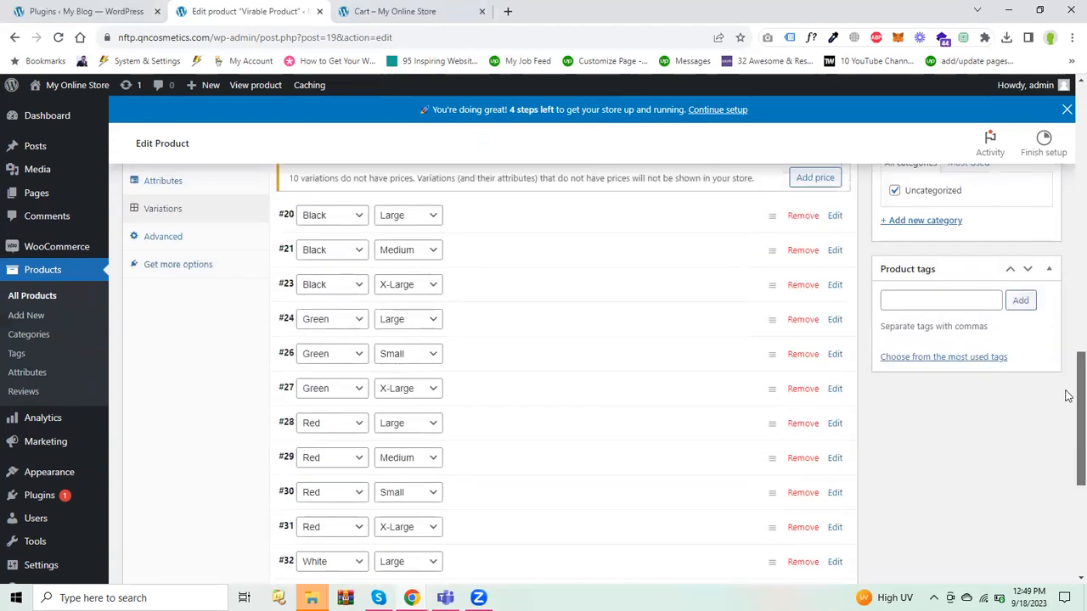
Save the pending variation changes and update the product.
scroll(1068, 397, down, 1)
drag(1070, 429, 1053, 510)
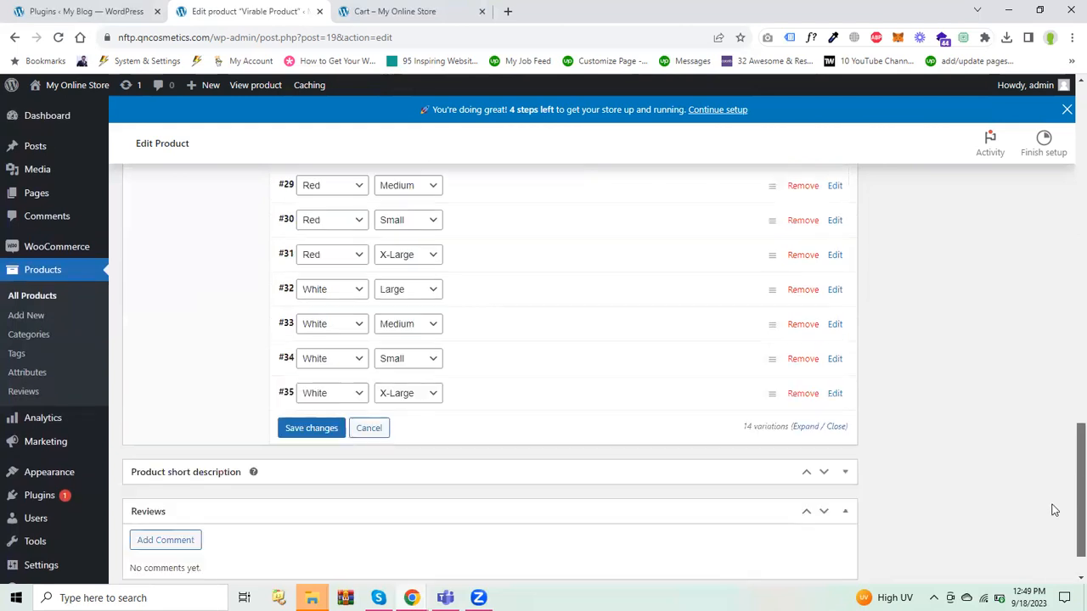
click(316, 431)
drag(1068, 511, 1067, 189)
click(1021, 283)
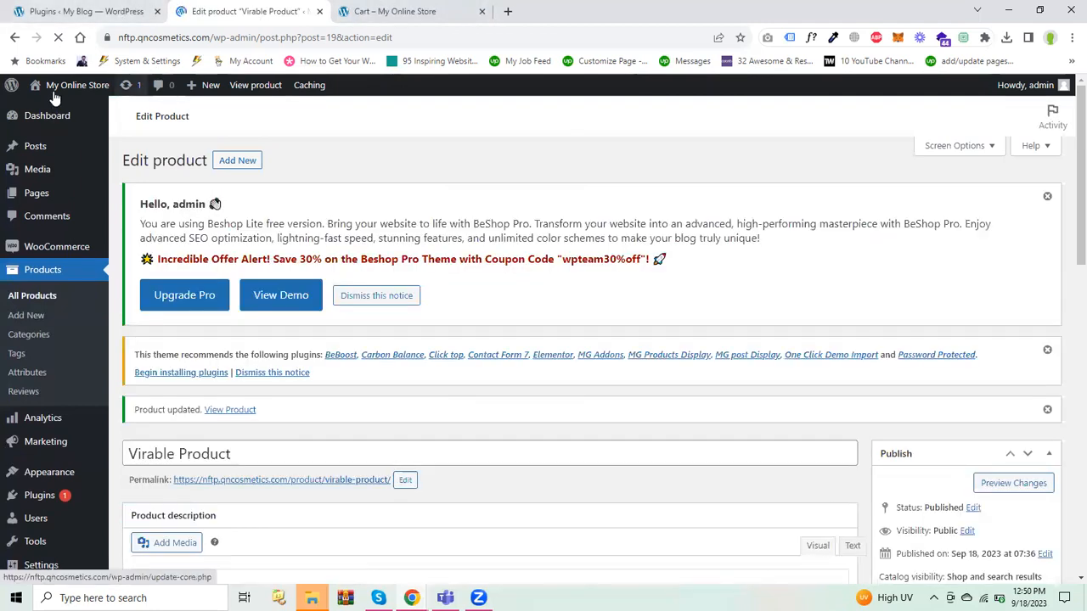
Open the store site in a new browser tab and view its Shop page down to the product listings.
right_click(67, 90)
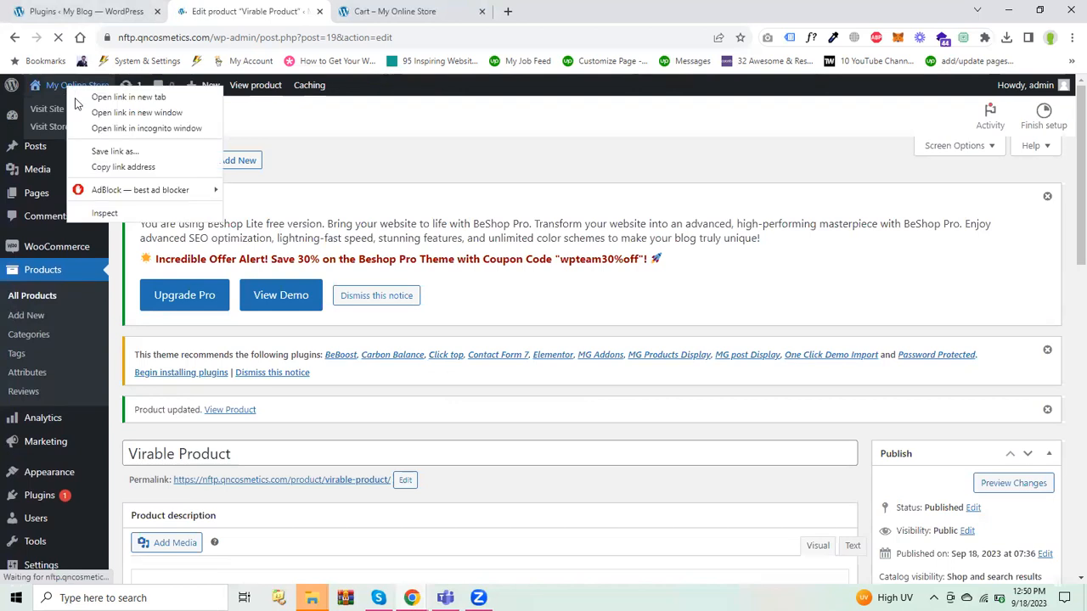
right_click(27, 109)
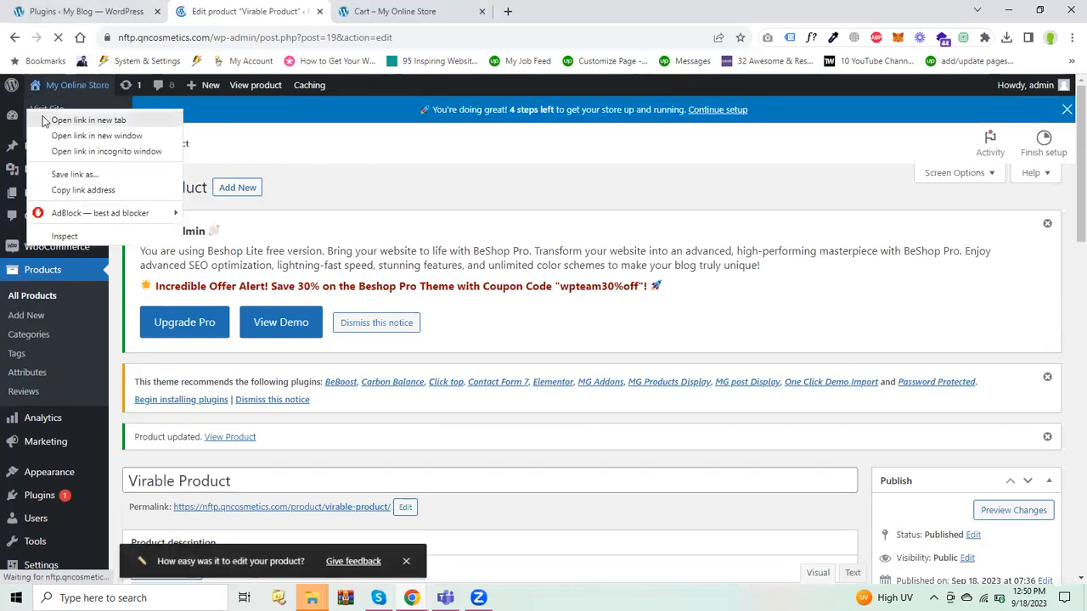
click(85, 120)
click(416, 9)
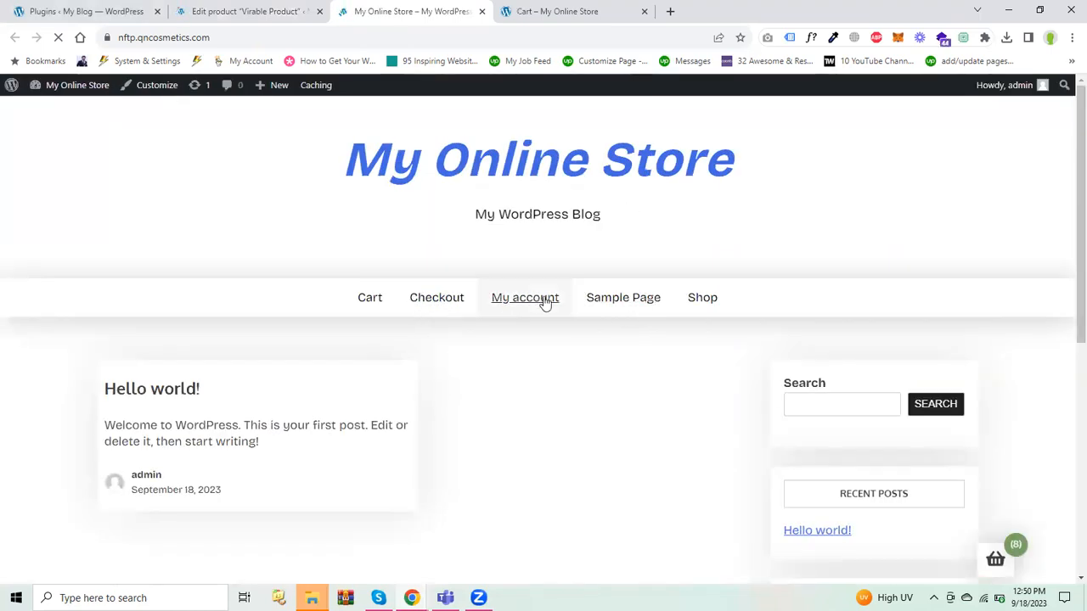
click(684, 302)
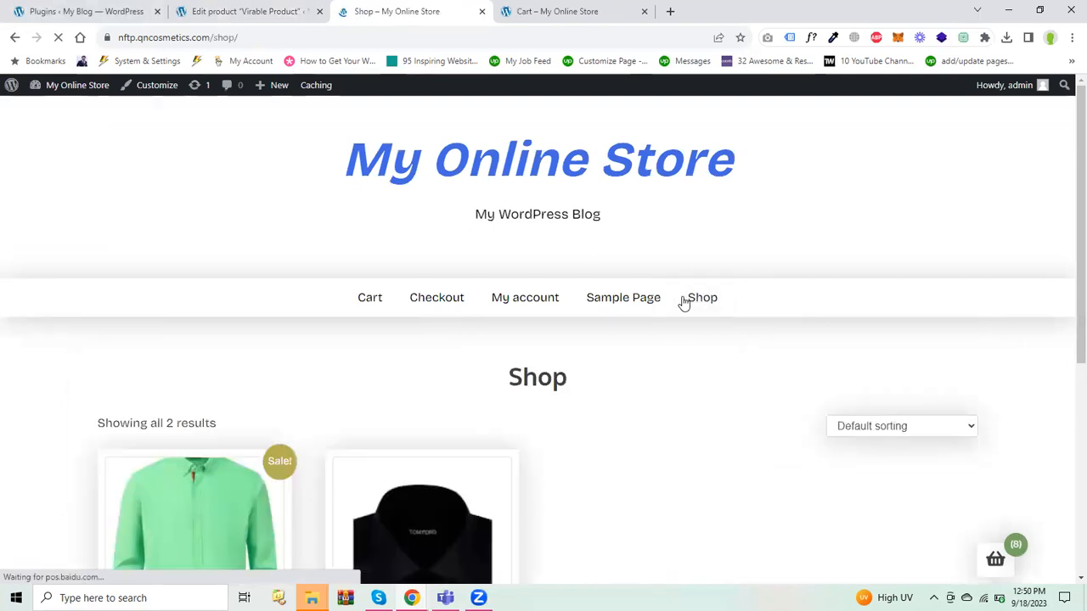
scroll(685, 303, down, 2)
scroll(684, 303, down, 2)
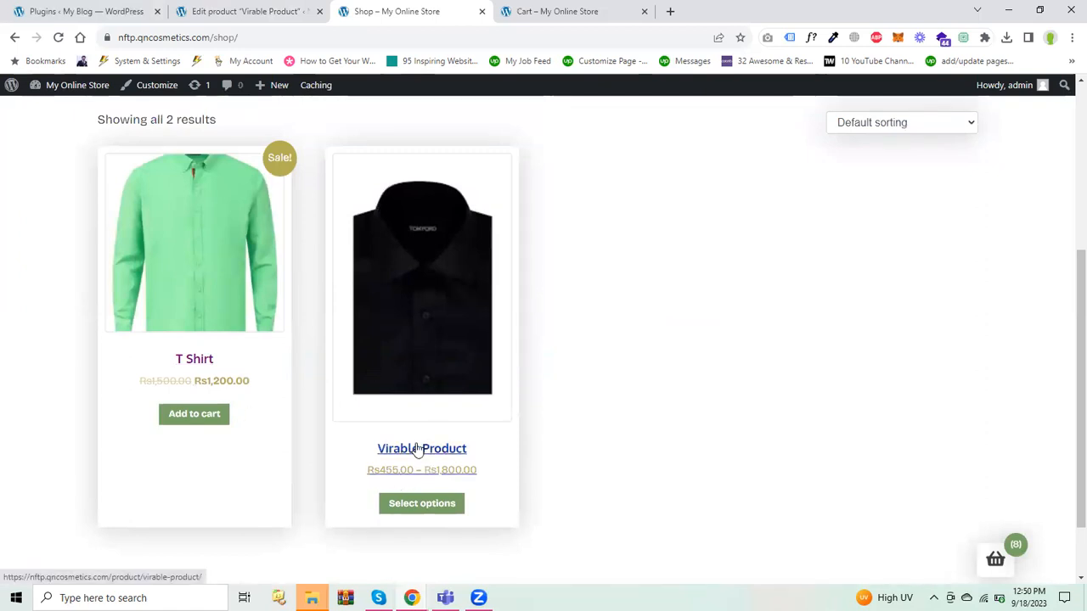
Back in the product editor, rename the variable product as Dress Shirt and update it.
click(246, 10)
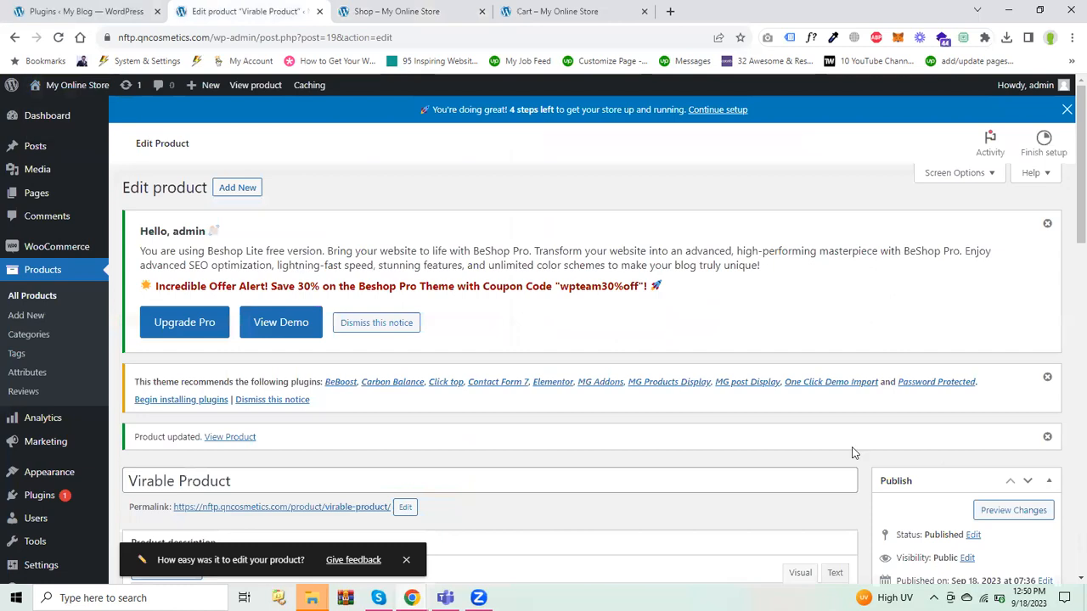
drag(1068, 181, 1067, 280)
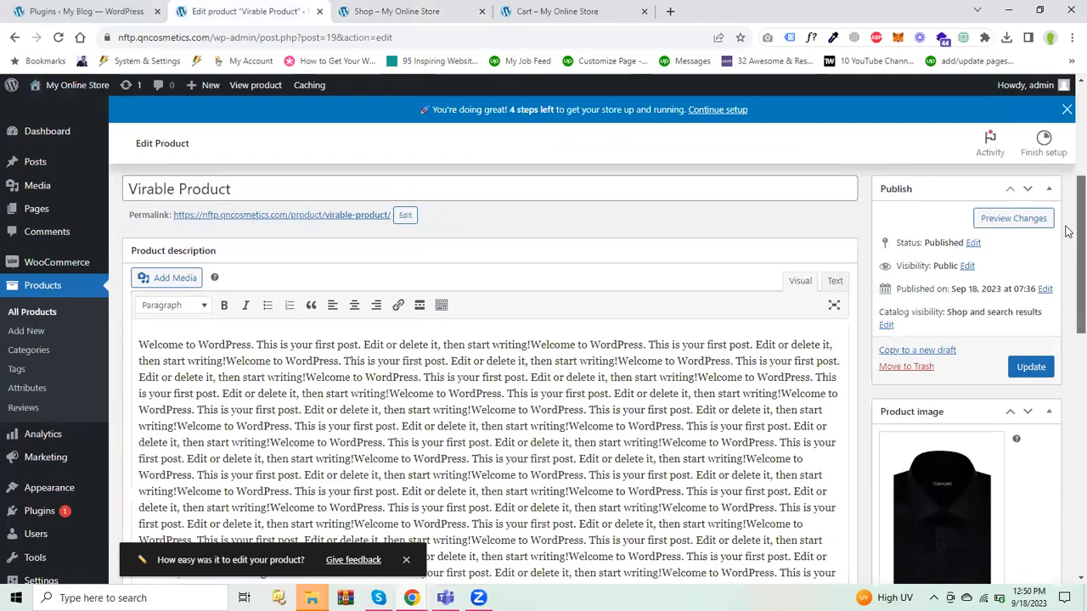
scroll(308, 395, up, 2)
triple_click(311, 299)
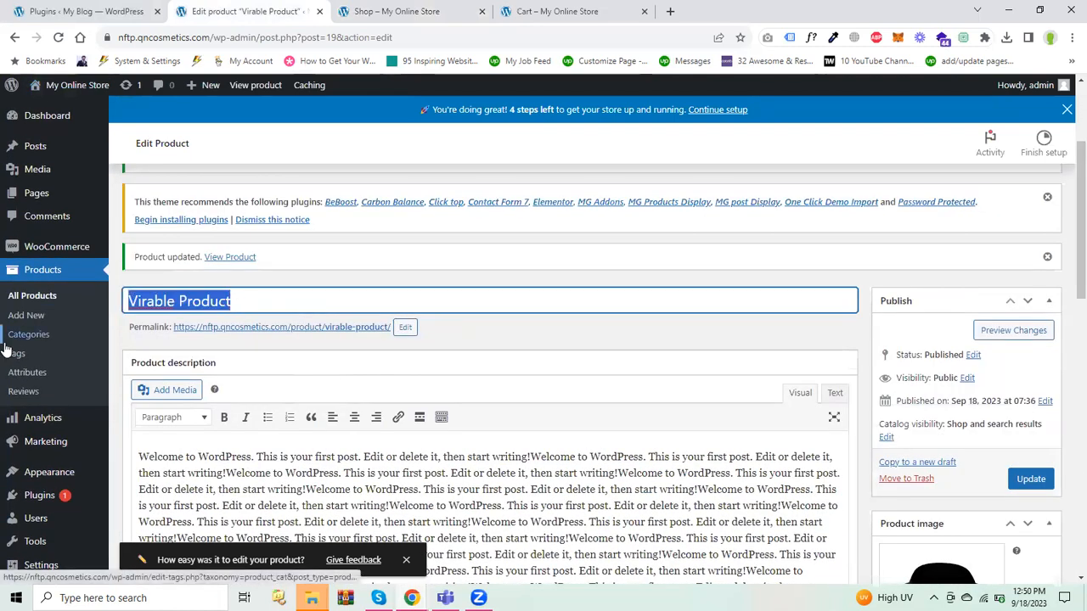
text(Dess S)
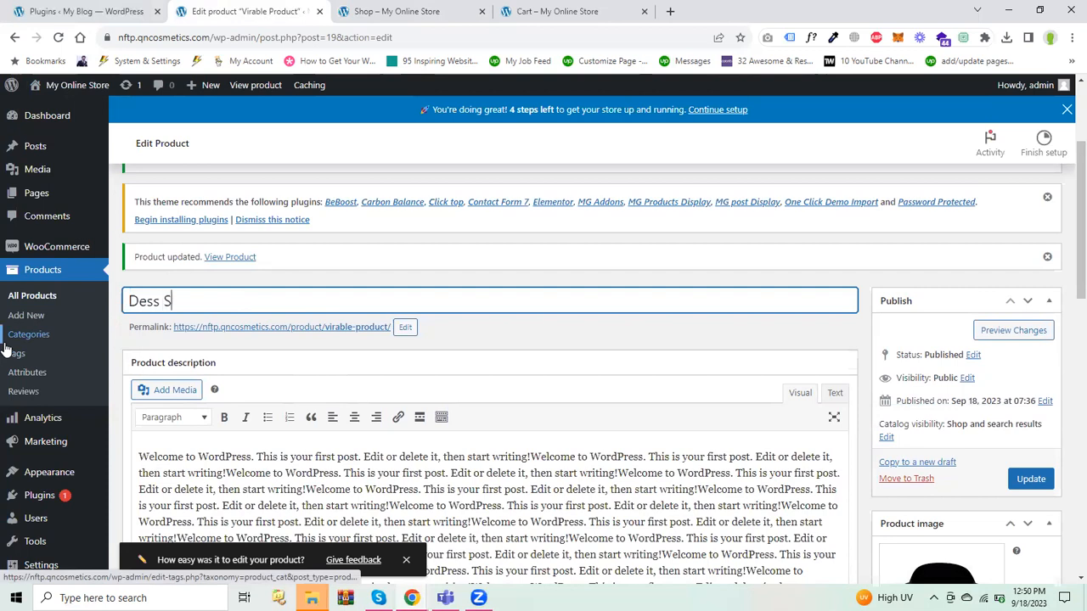
text(hirt)
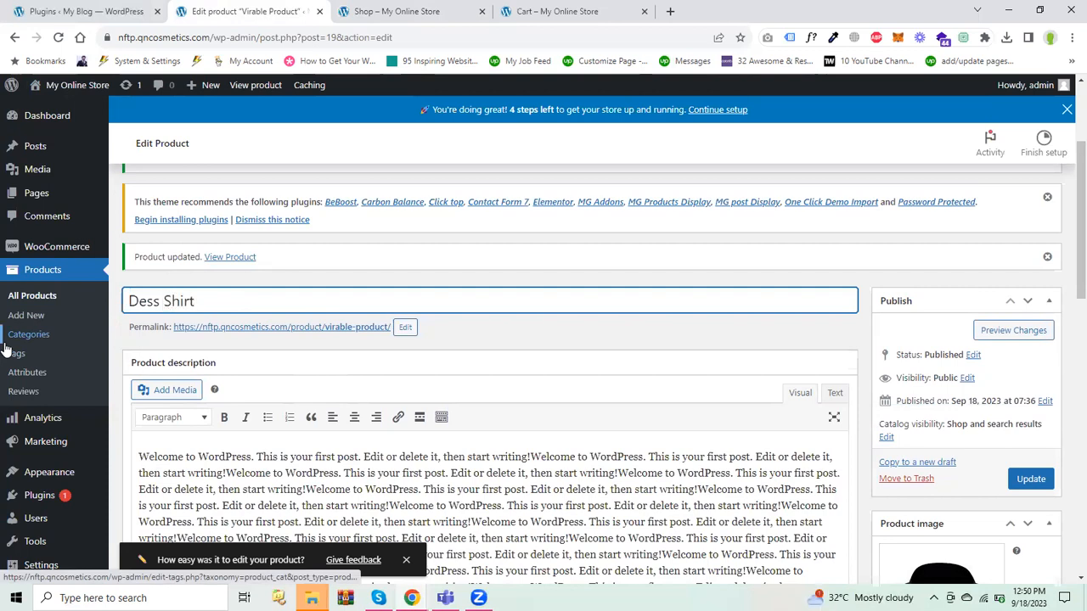
click(141, 302)
text(r)
scroll(1069, 284, down, 1)
click(1031, 472)
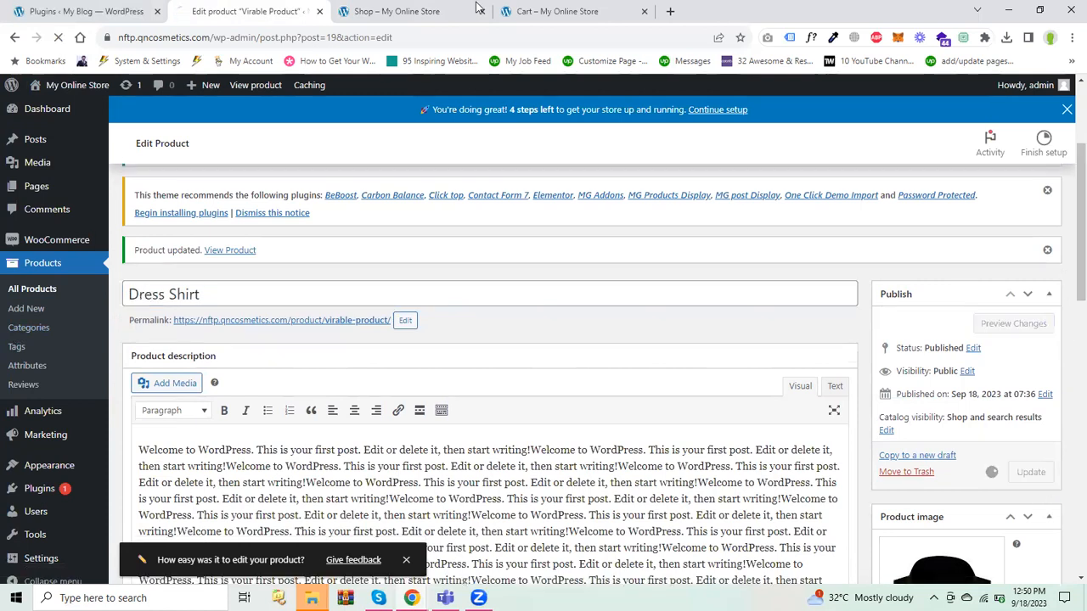
Reload the Shop page and open the Dress Shirt product page to examine its price and options.
click(419, 7)
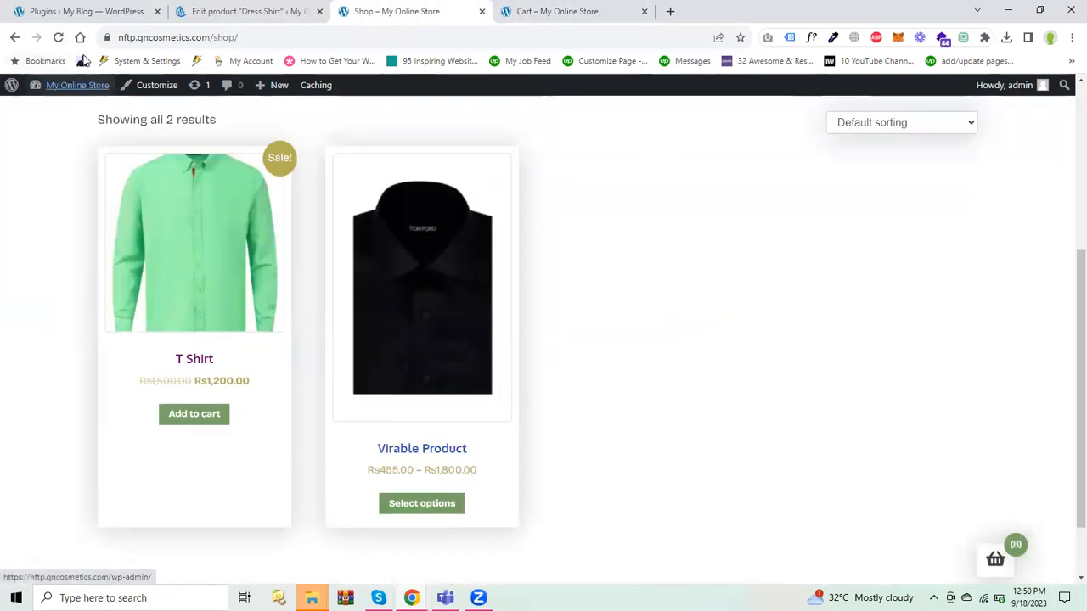
click(58, 37)
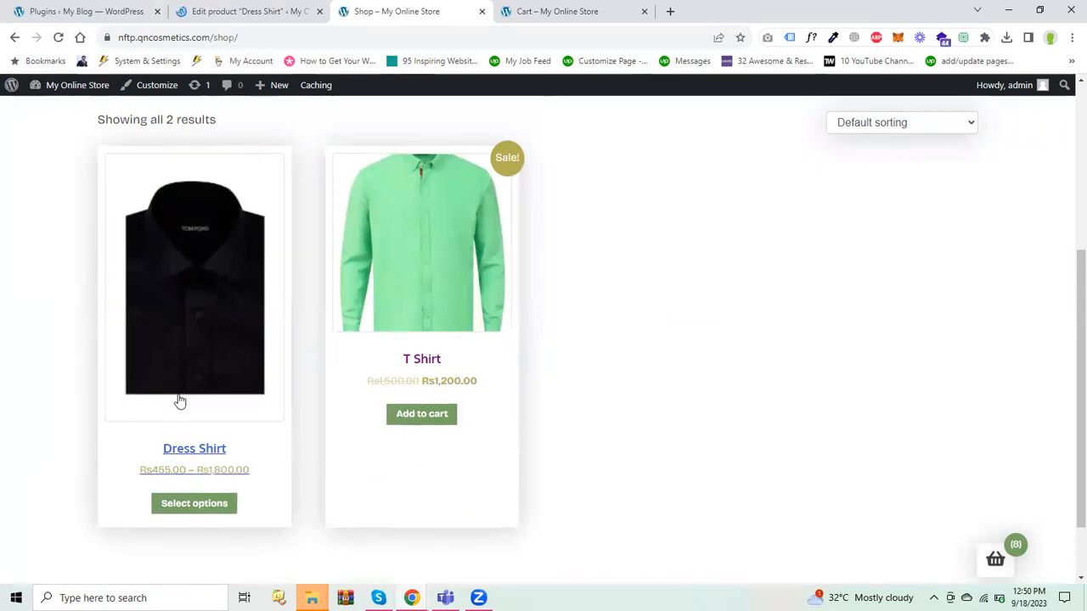
click(148, 482)
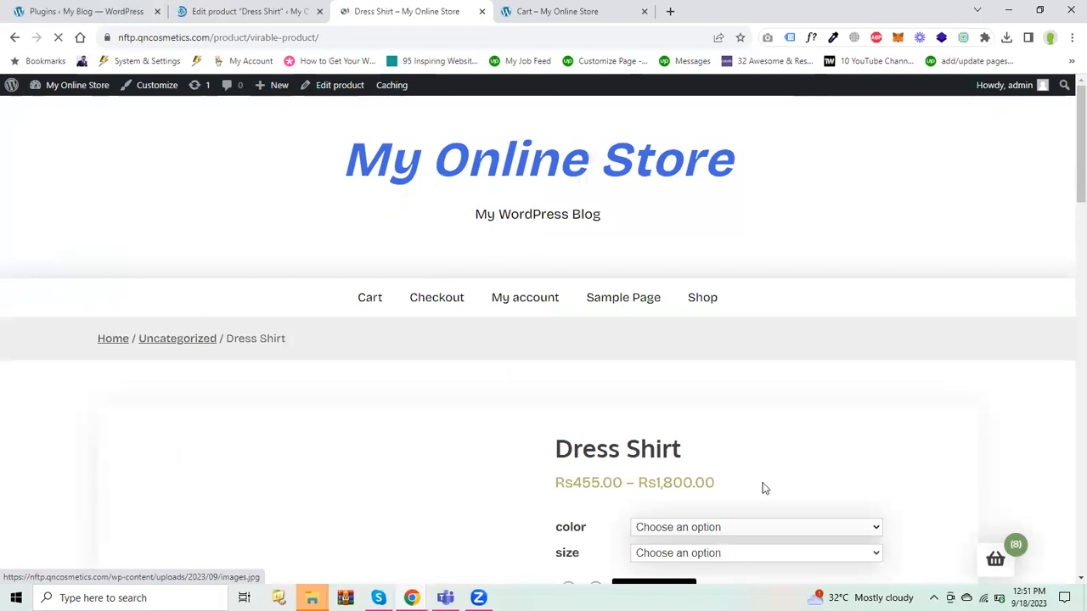
scroll(1068, 133, down, 3)
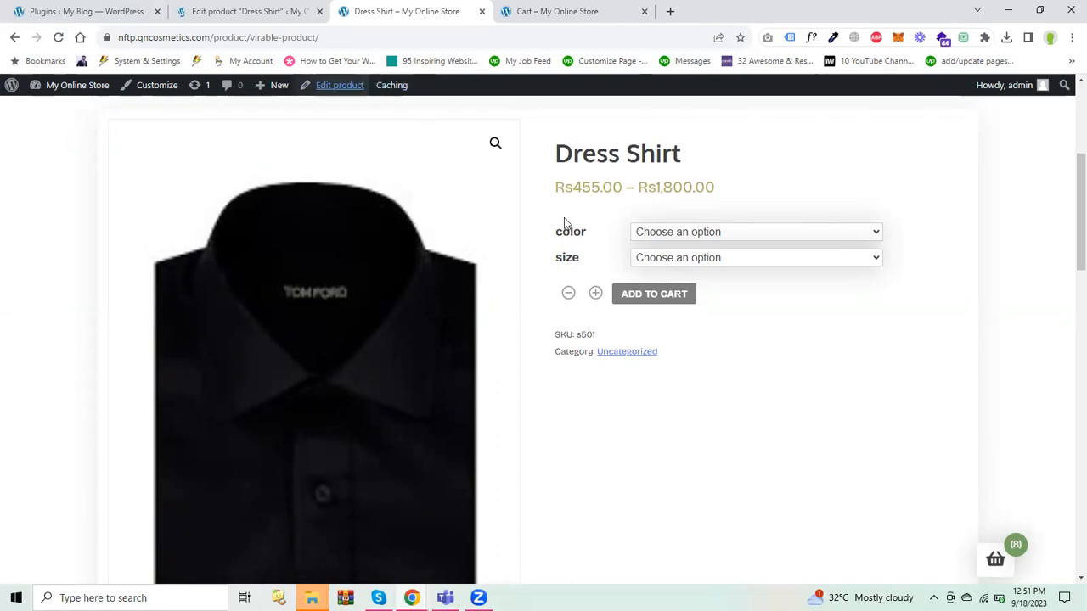
Return to the product editor, expand the Product short description box and put its editor in Text mode.
click(241, 11)
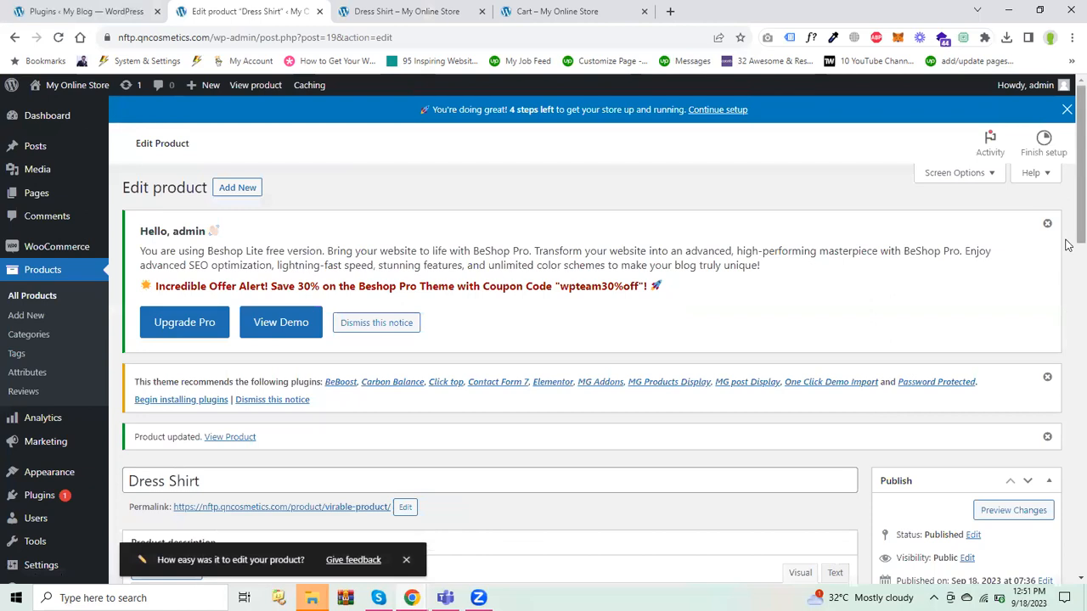
scroll(1068, 363, down, 20)
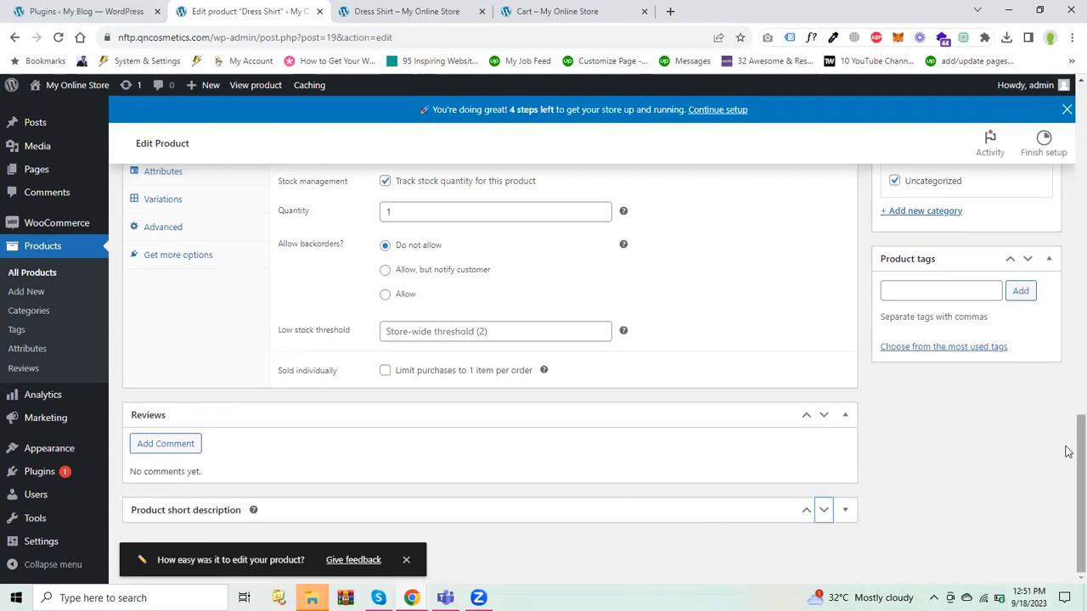
click(701, 504)
click(698, 506)
click(698, 507)
scroll(1069, 515, down, 2)
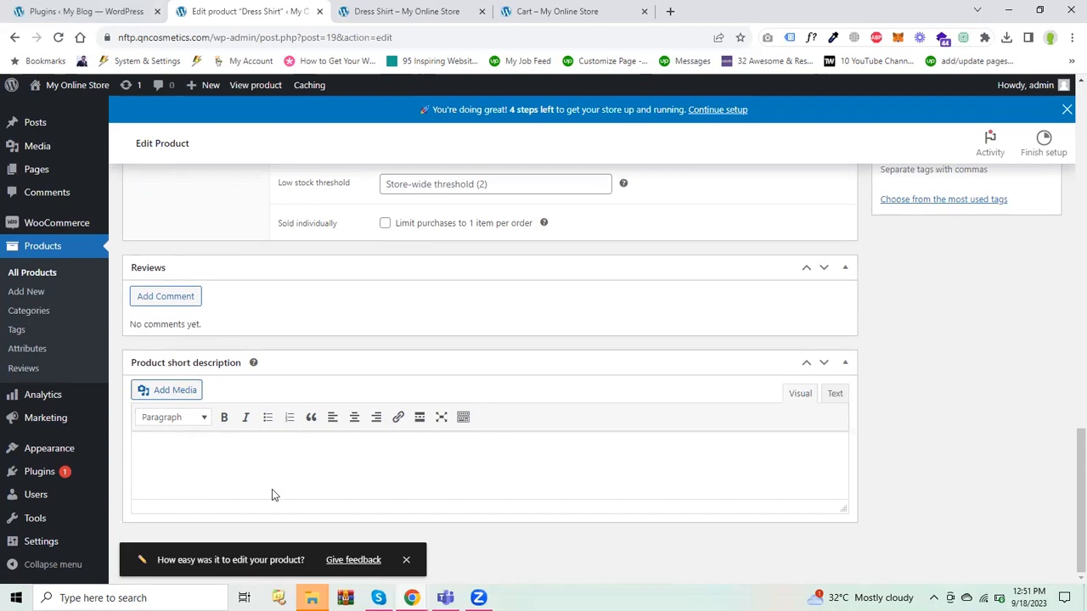
click(835, 395)
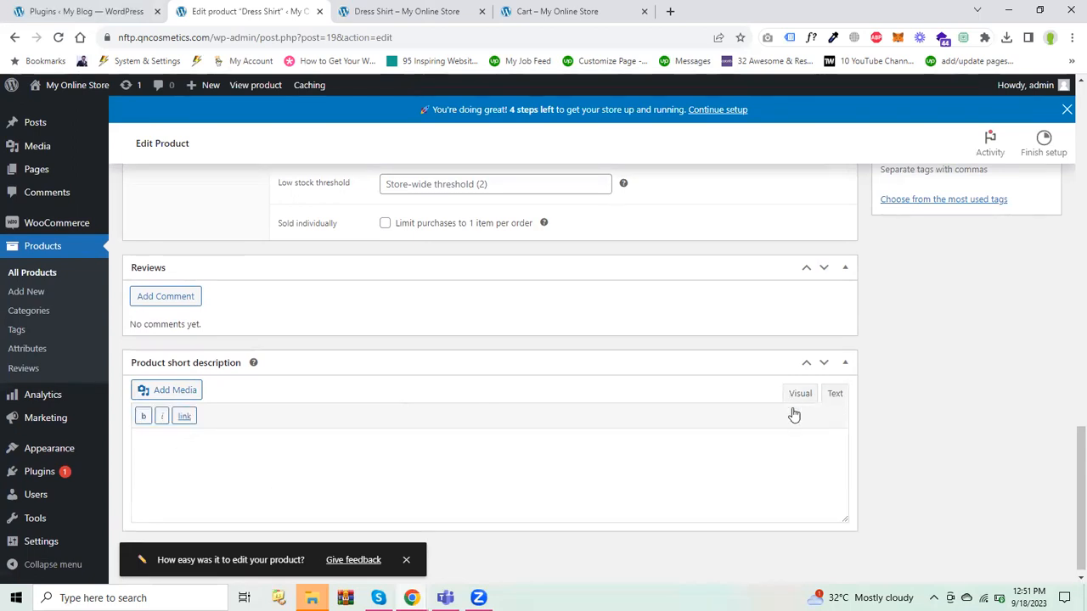
click(799, 395)
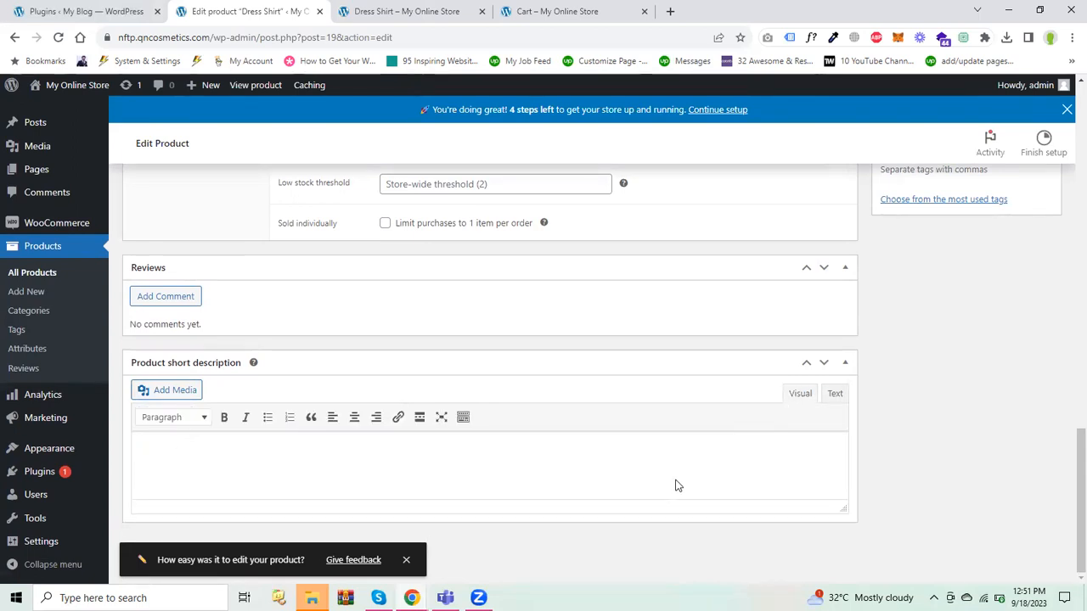
click(822, 395)
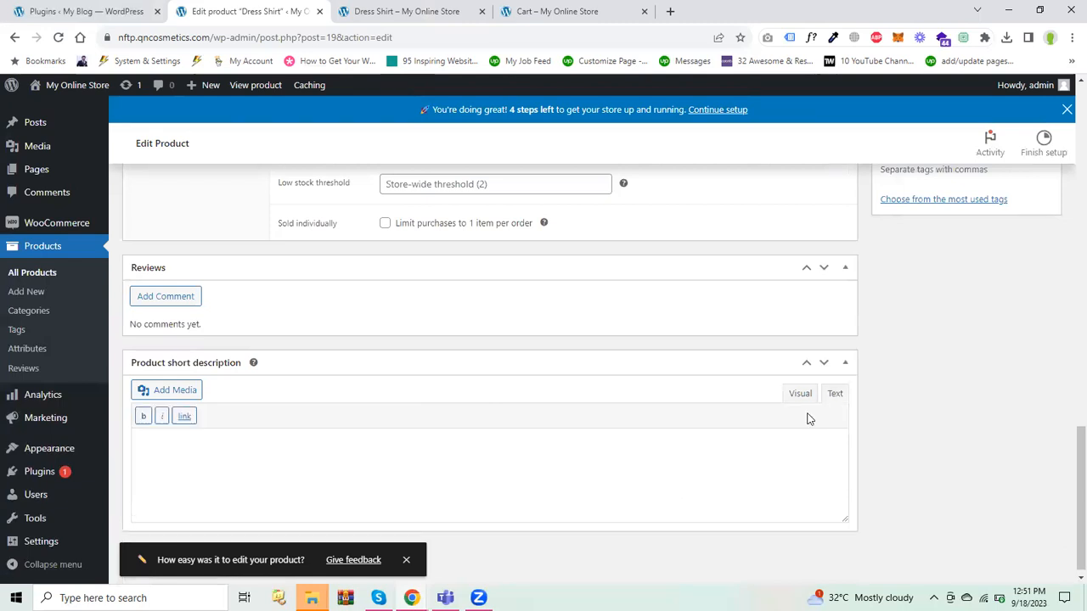
key(ctrl+a)
click(400, 10)
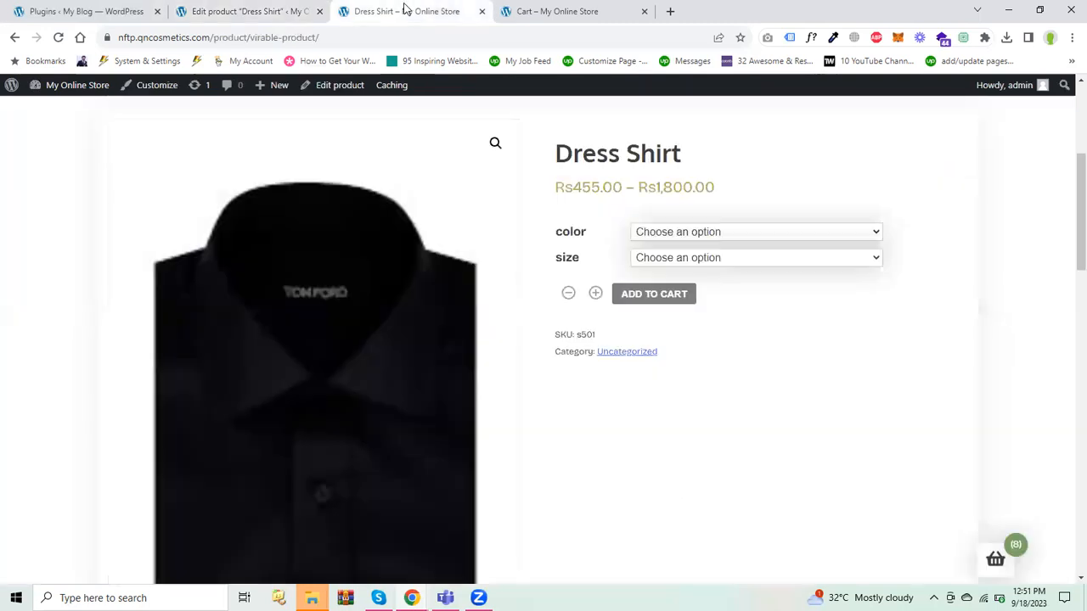
click(528, 9)
scroll(631, 286, down, 5)
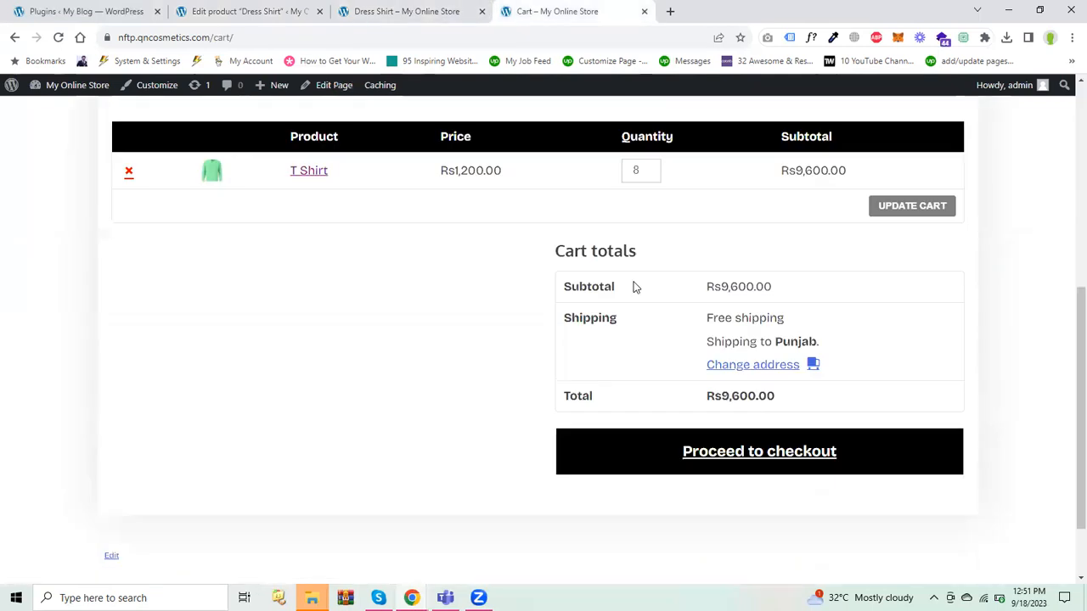
click(196, 8)
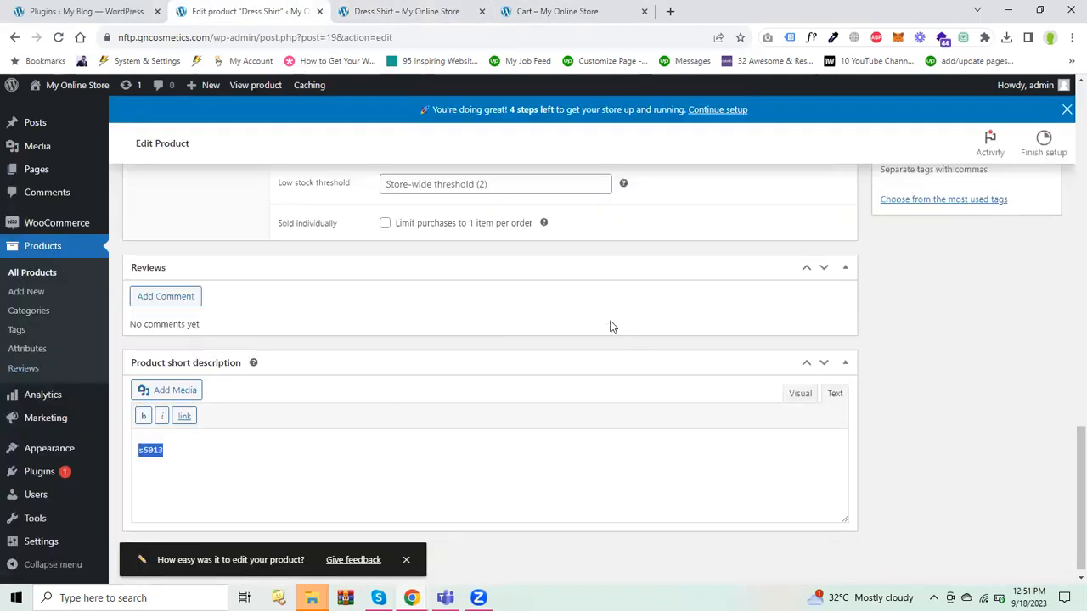
Replace the short description with three copied lines of "Limit purchases to 1 item per order" and update the product.
drag(583, 222, 392, 228)
key(ctrl+c)
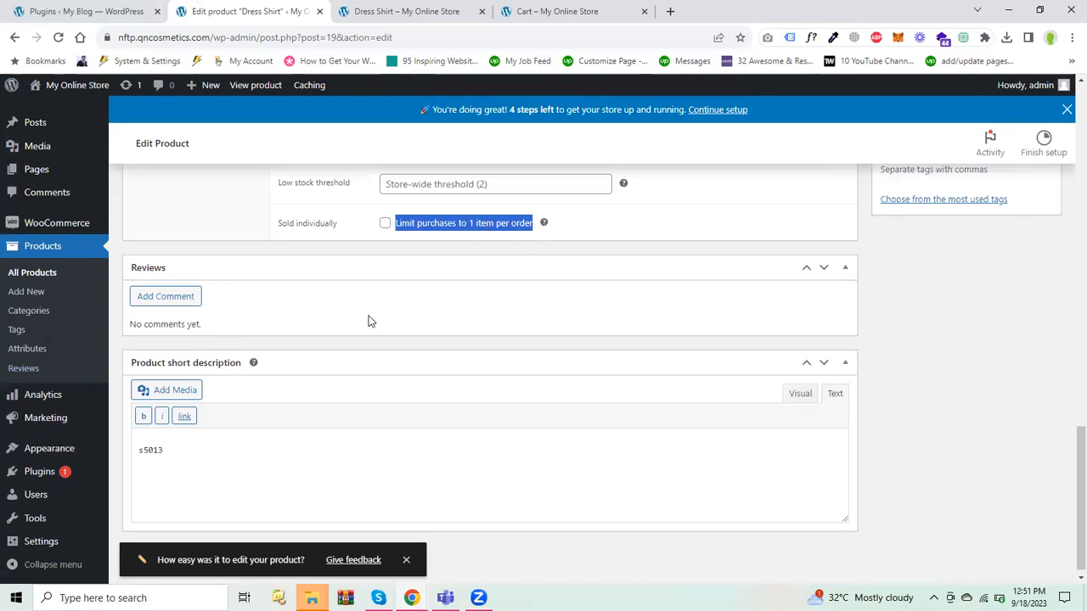
click(417, 502)
key(ctrl+a)
key(ctrl+v)
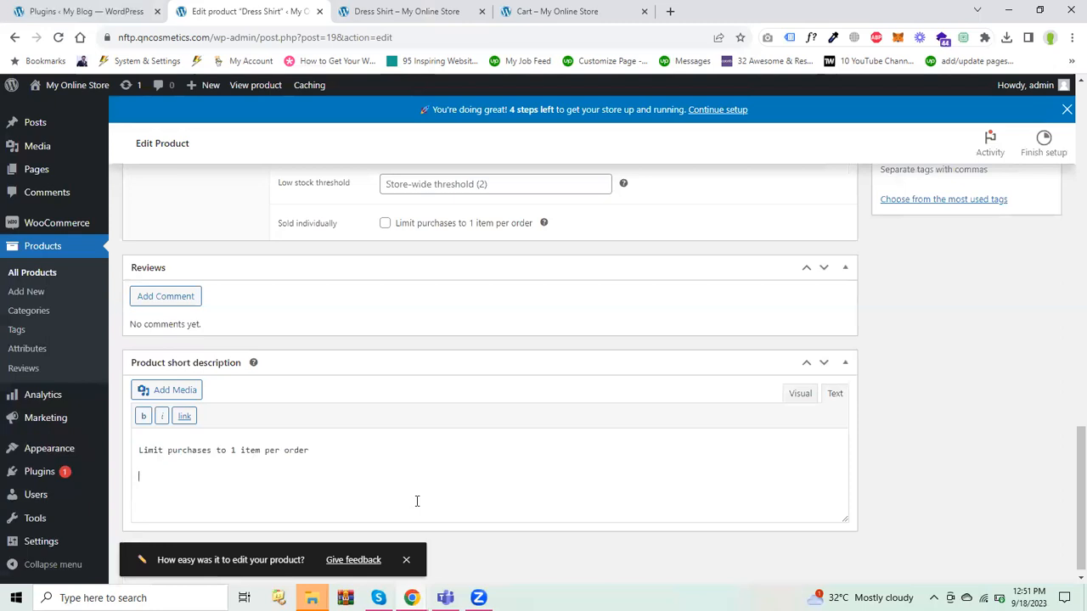
key(ctrl+v)
key(ctrl+v)
drag(1081, 479, 1081, 209)
click(1031, 409)
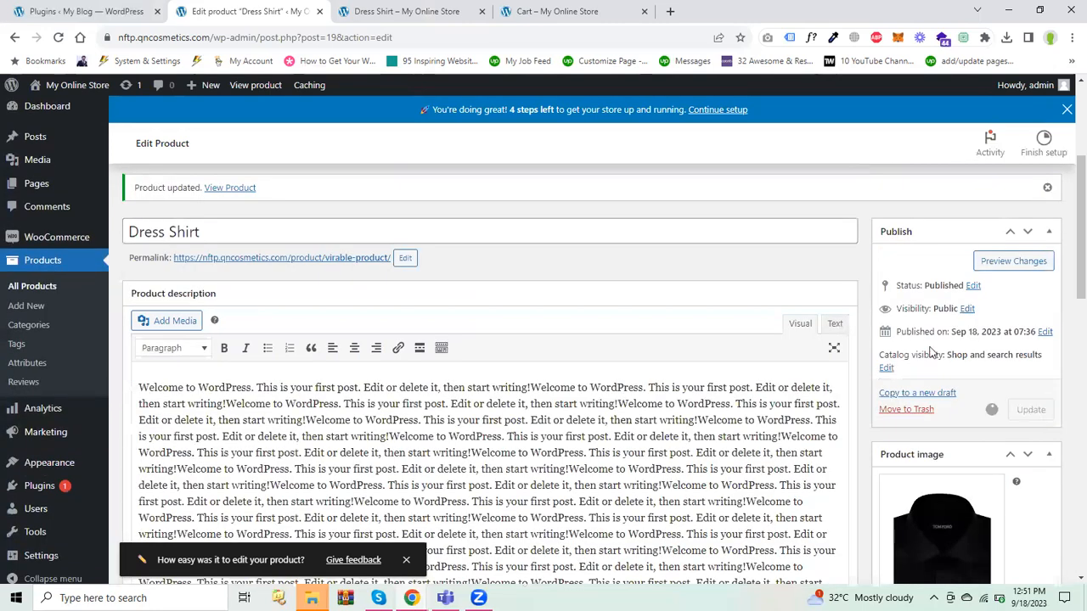
Reload the Dress Shirt store page and check the short description below the price.
click(387, 11)
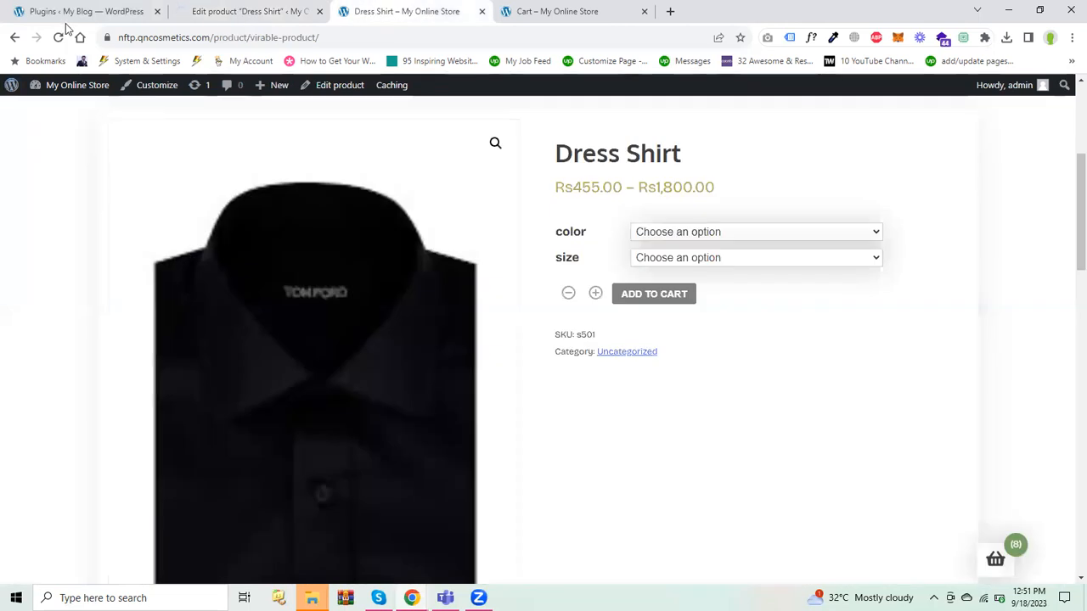
click(93, 11)
click(439, 8)
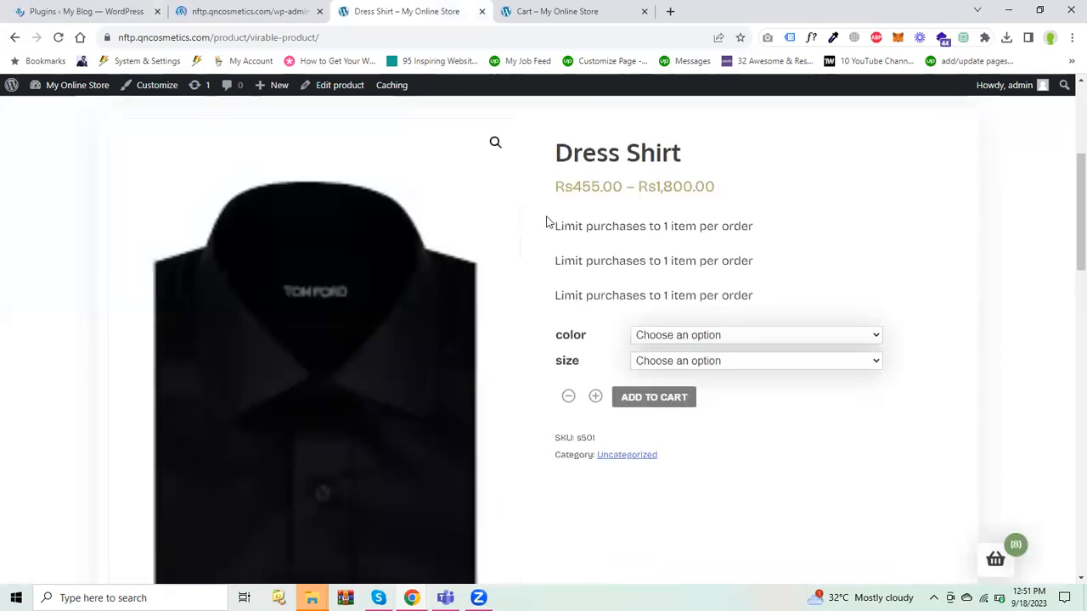
drag(547, 219, 756, 290)
click(762, 289)
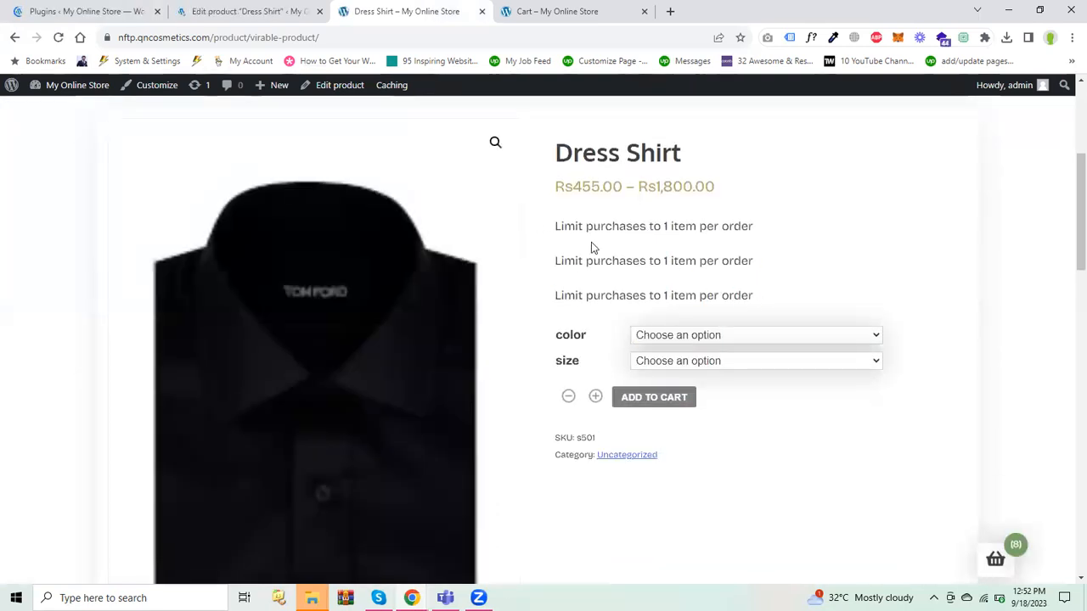
drag(557, 225, 781, 305)
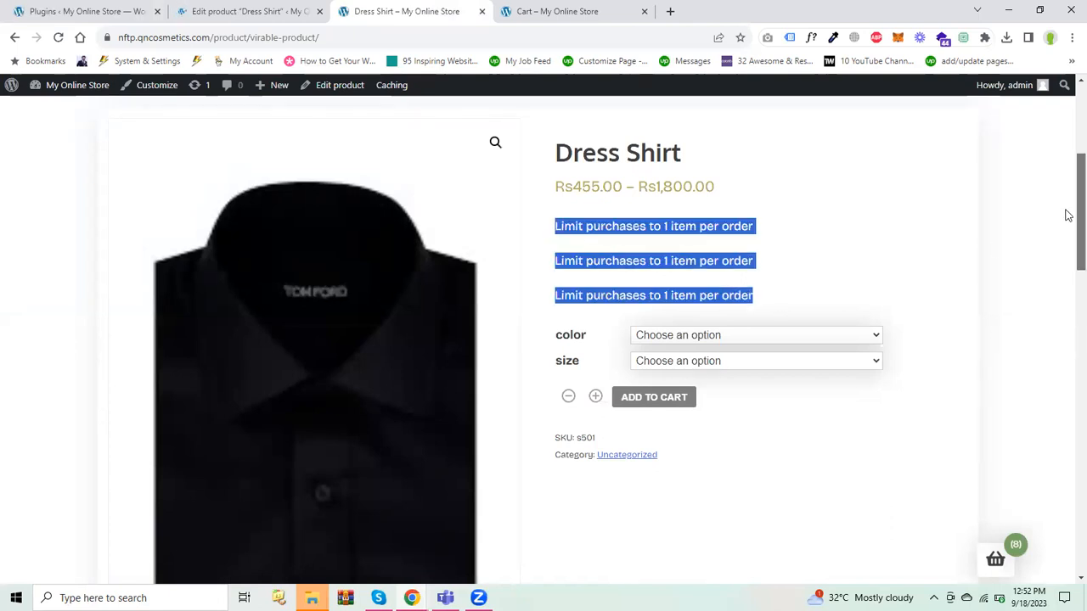
Select color Green with size Large and with size X-Large on the Dress Shirt page, checking each variation's price.
scroll(1068, 230, down, 1)
scroll(1068, 222, up, 1)
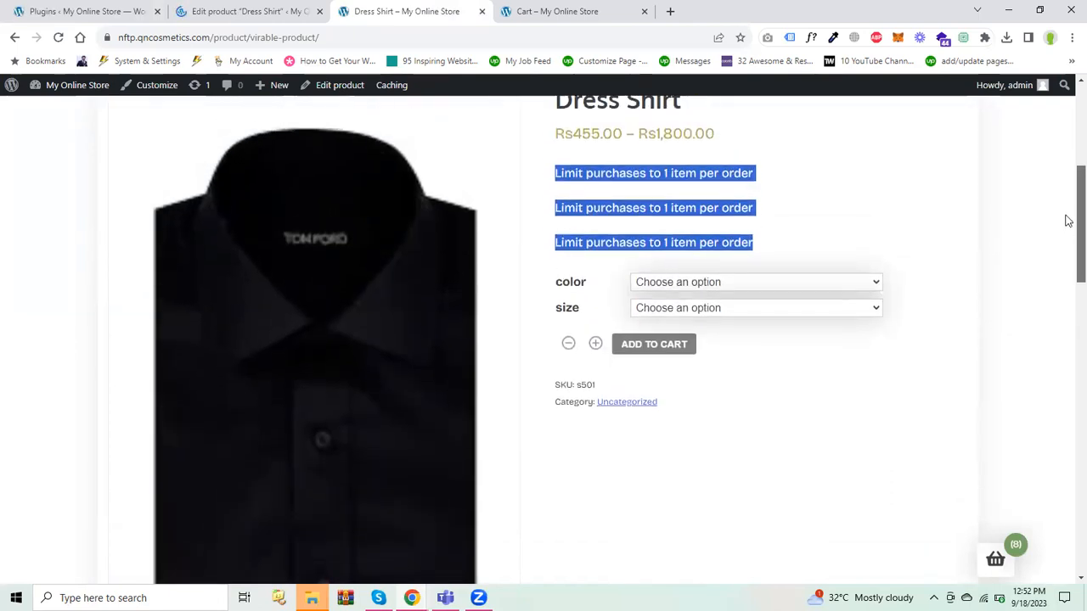
click(696, 282)
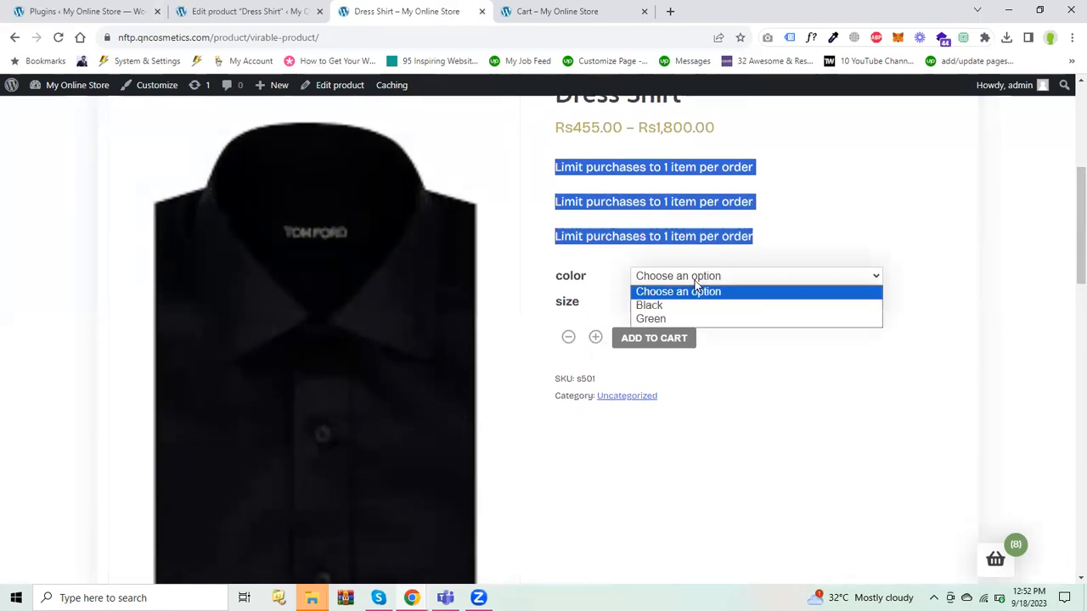
click(677, 319)
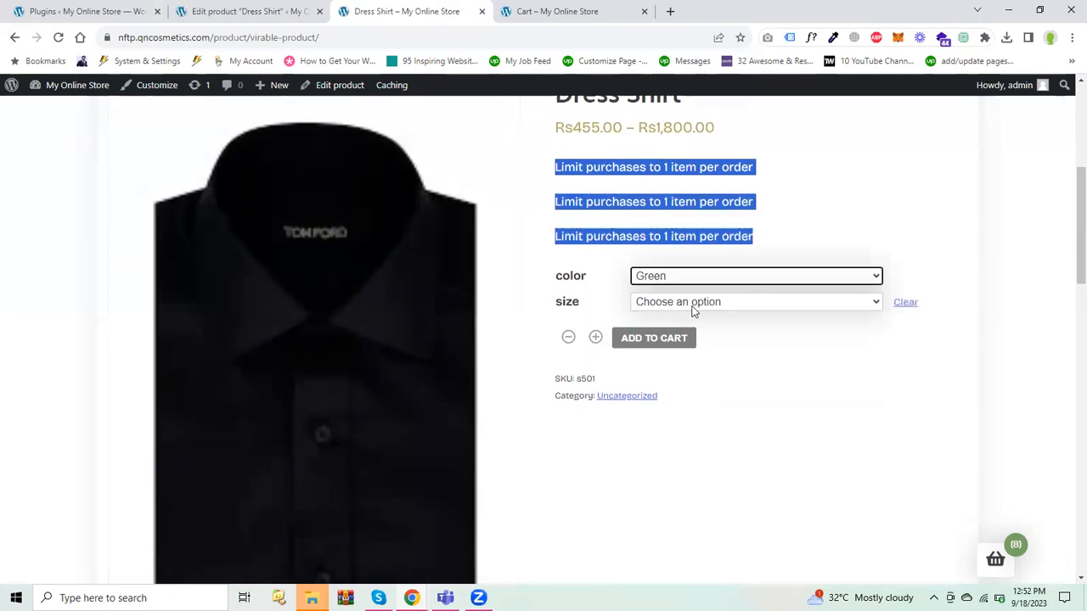
click(705, 303)
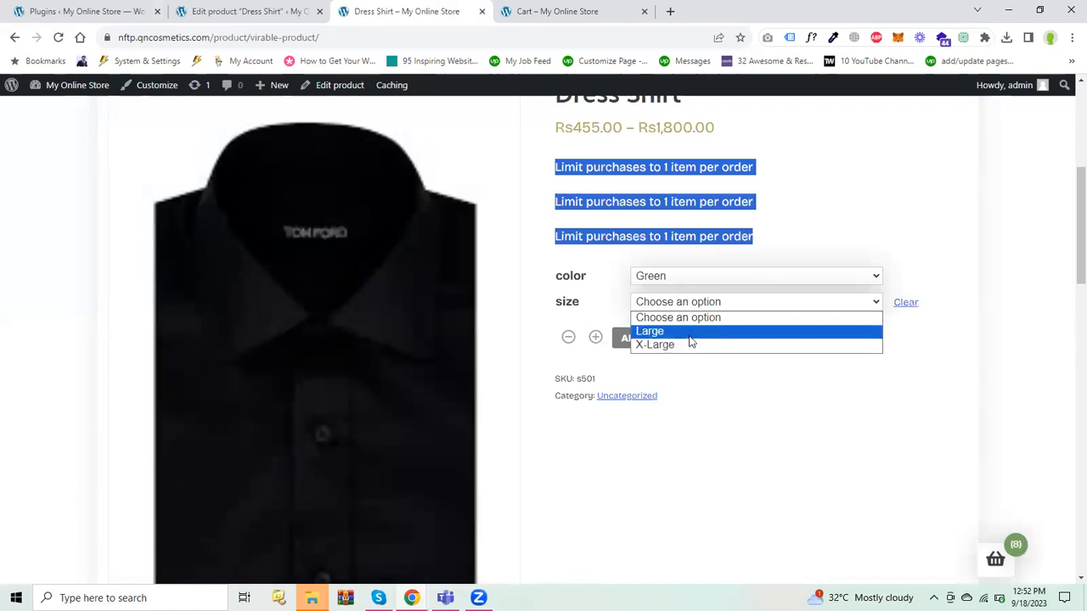
click(688, 336)
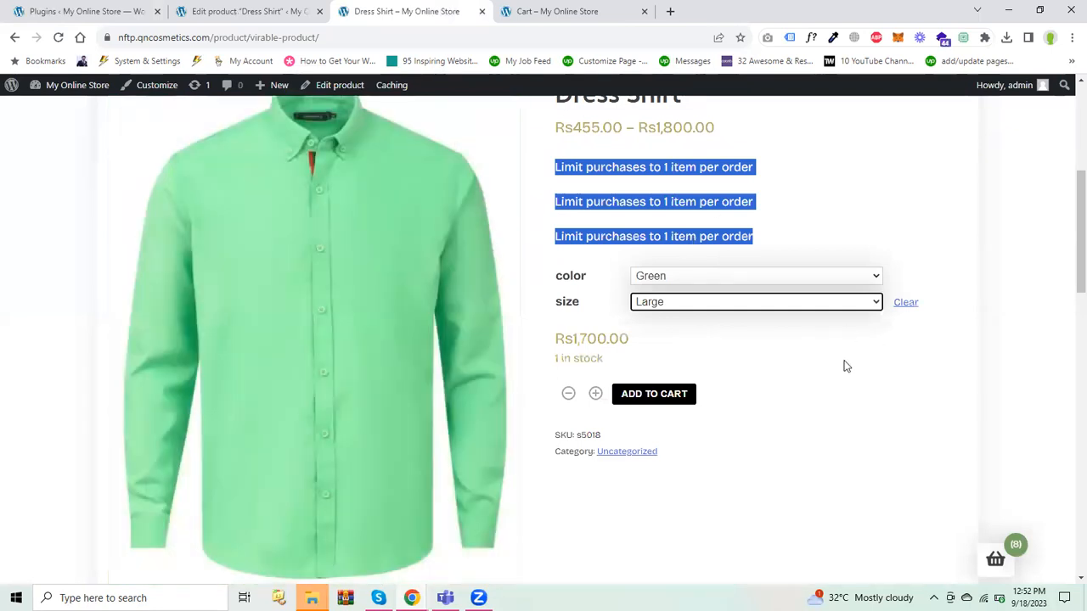
click(639, 351)
drag(639, 351, 564, 339)
click(633, 340)
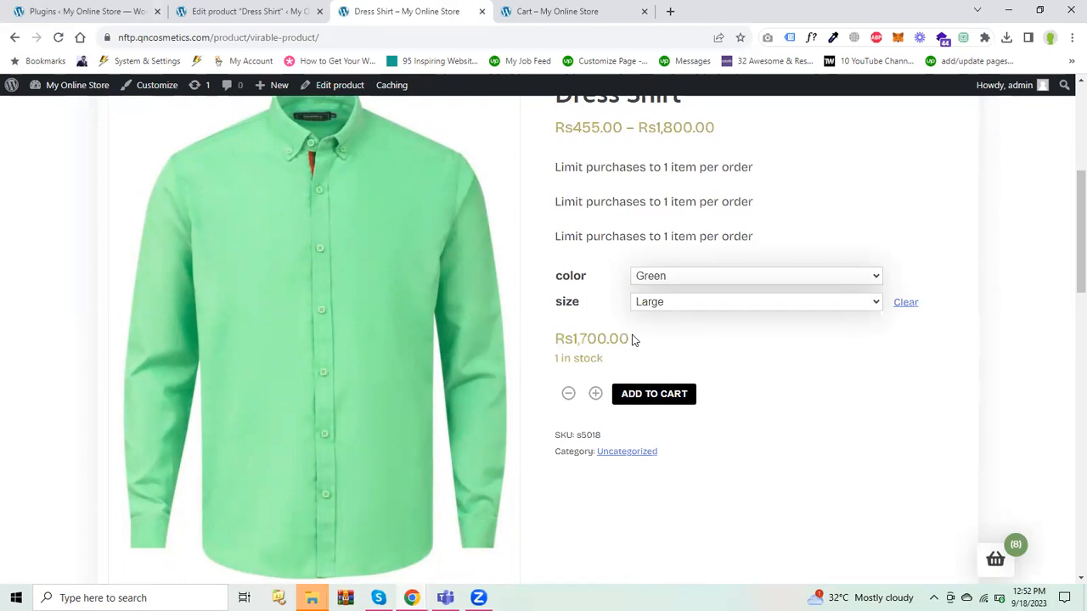
click(748, 304)
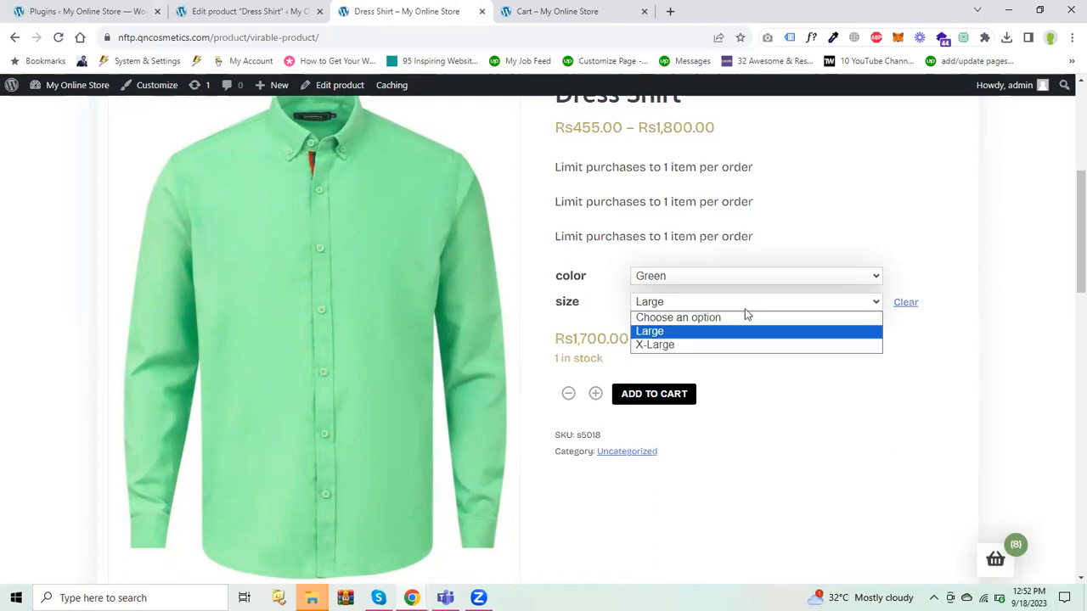
click(712, 346)
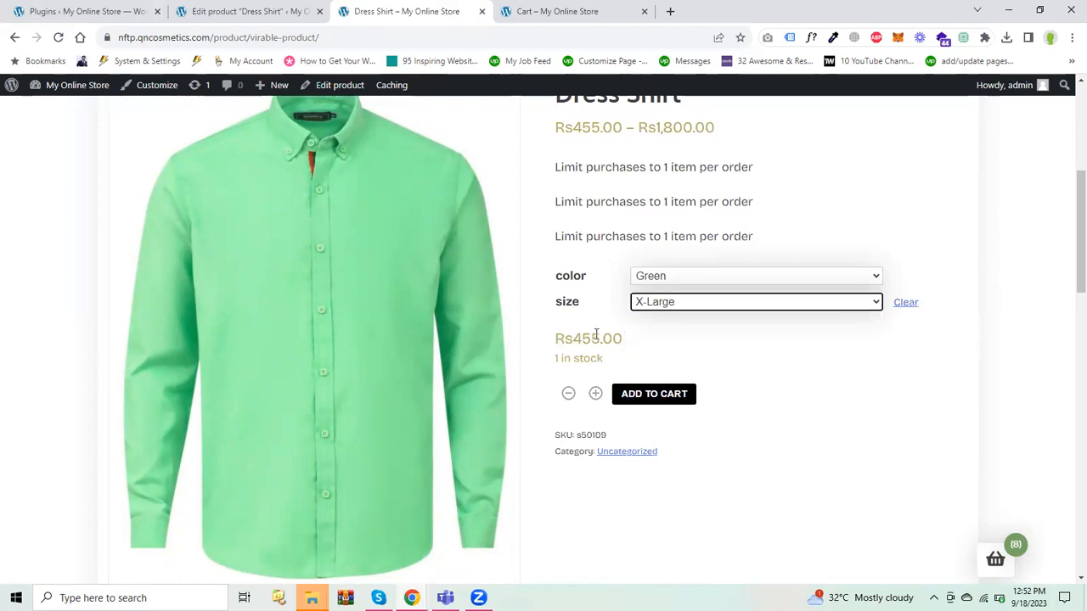
Switch the color to Black and check the prices for sizes Large, Medium and X-Large.
click(741, 278)
click(725, 302)
click(776, 301)
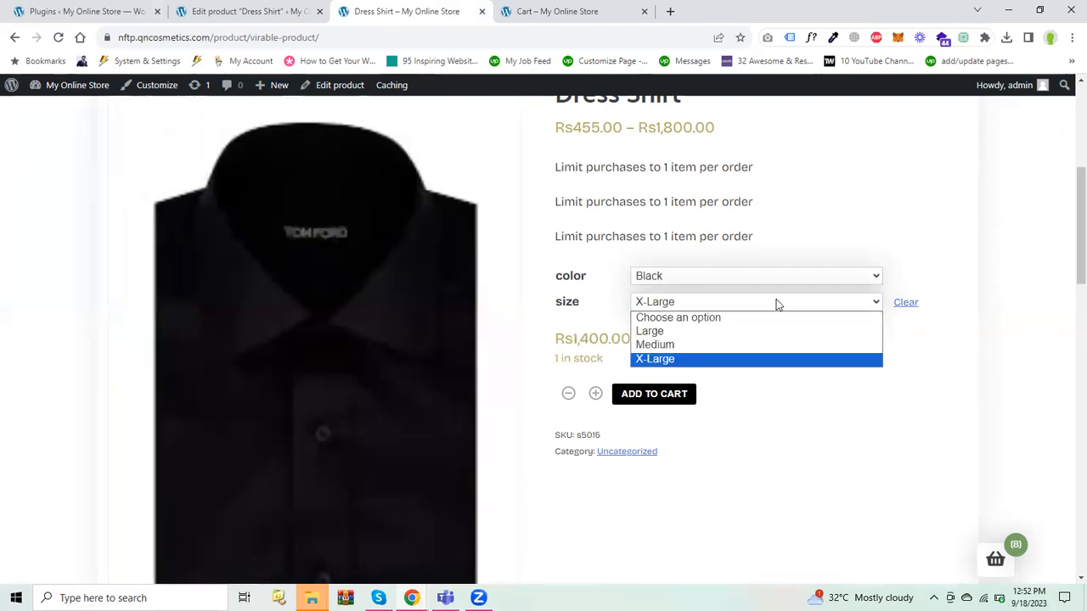
click(749, 333)
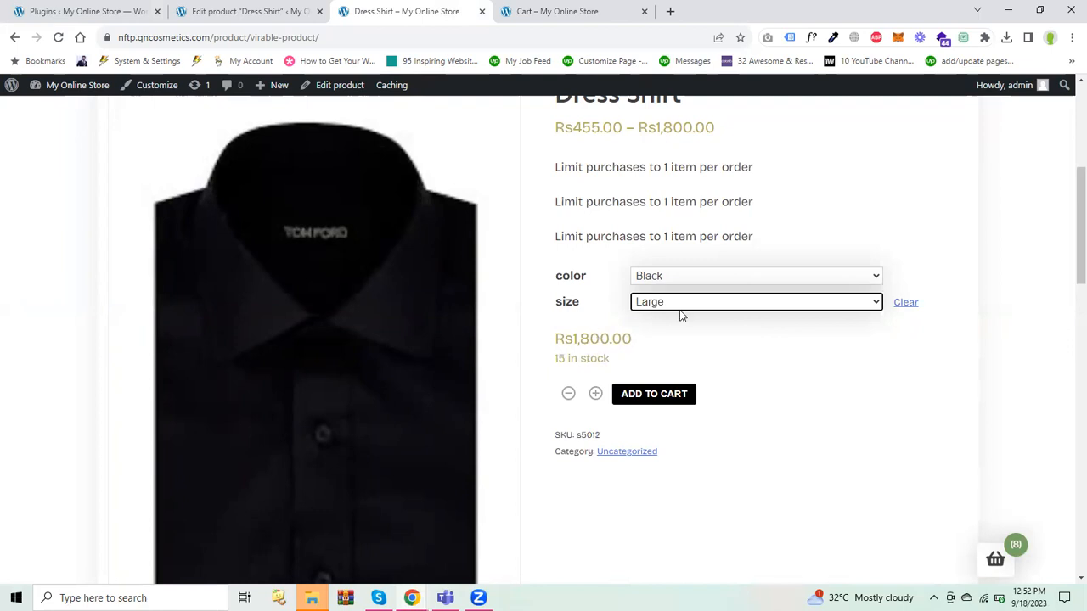
click(724, 301)
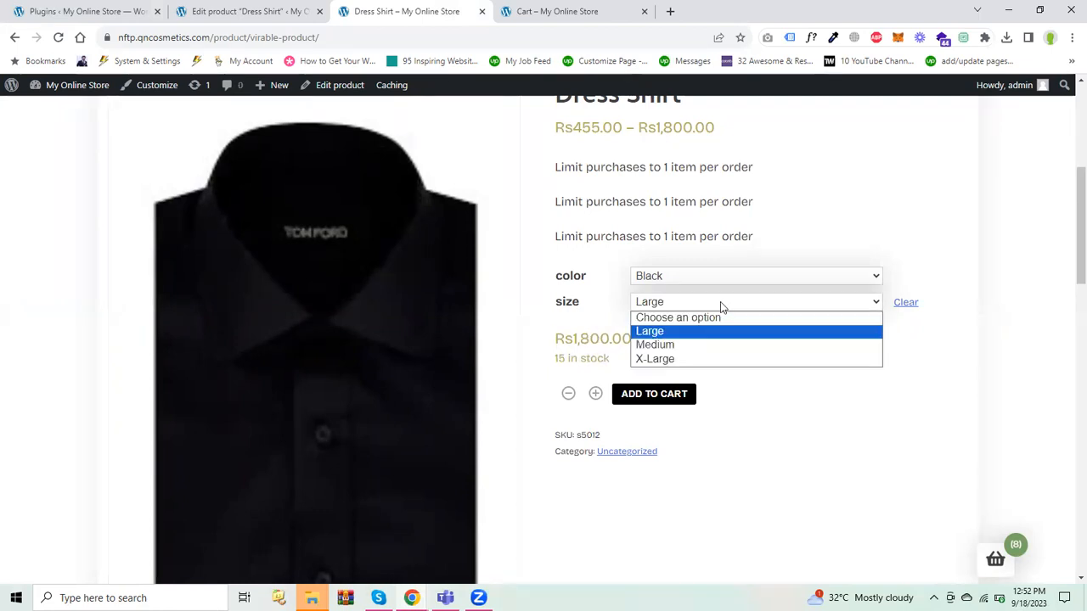
click(710, 345)
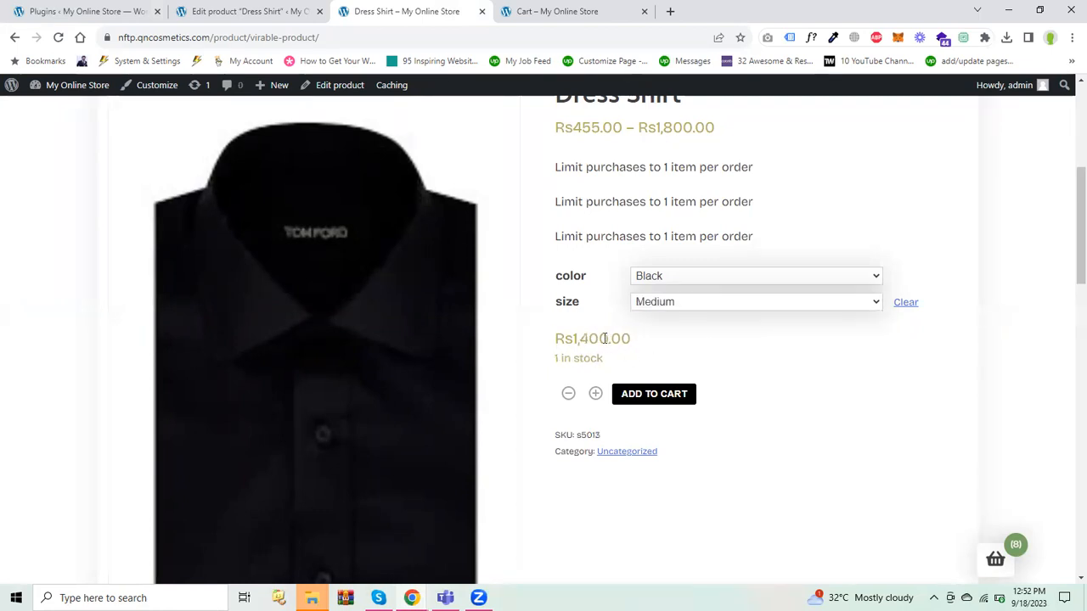
click(735, 306)
click(691, 360)
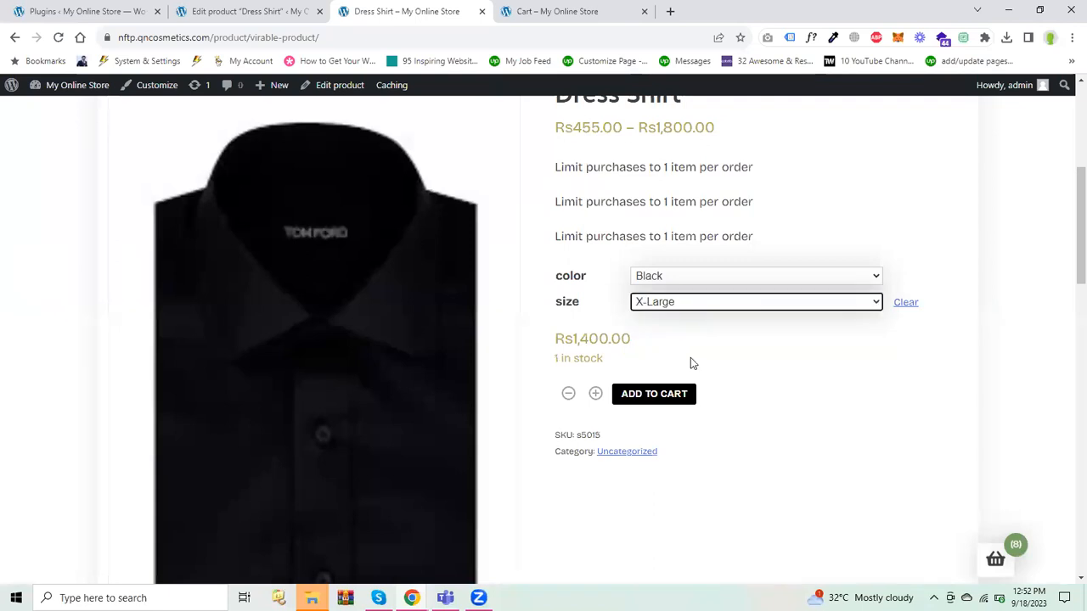
mouse_move(1067, 253)
mouse_down()
mouse_move(1067, 191)
mouse_move(1067, 420)
mouse_move(1067, 150)
mouse_move(1068, 267)
mouse_up()
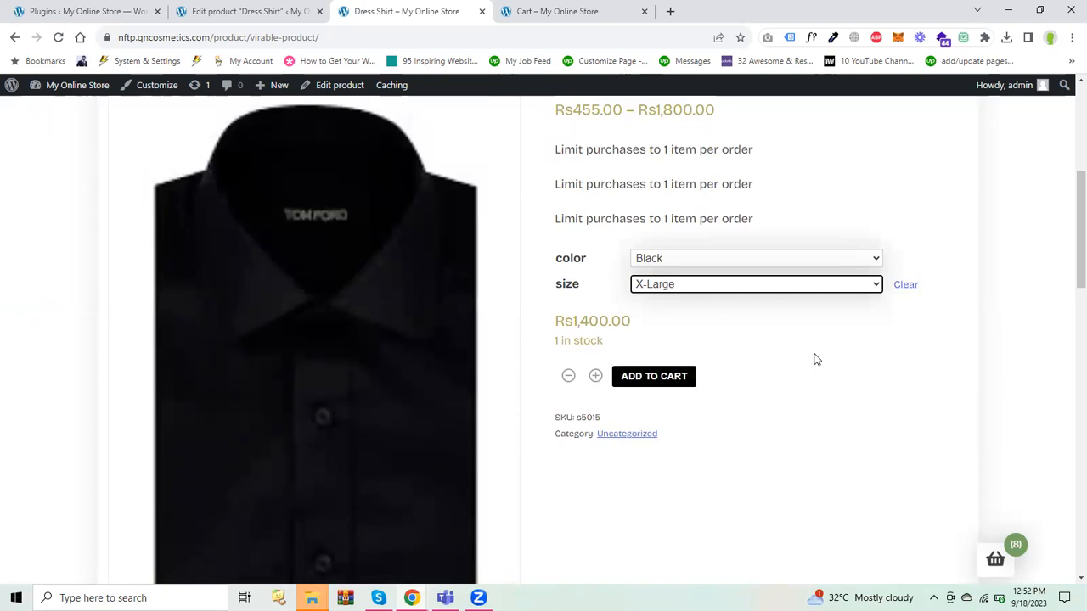
key(Up)
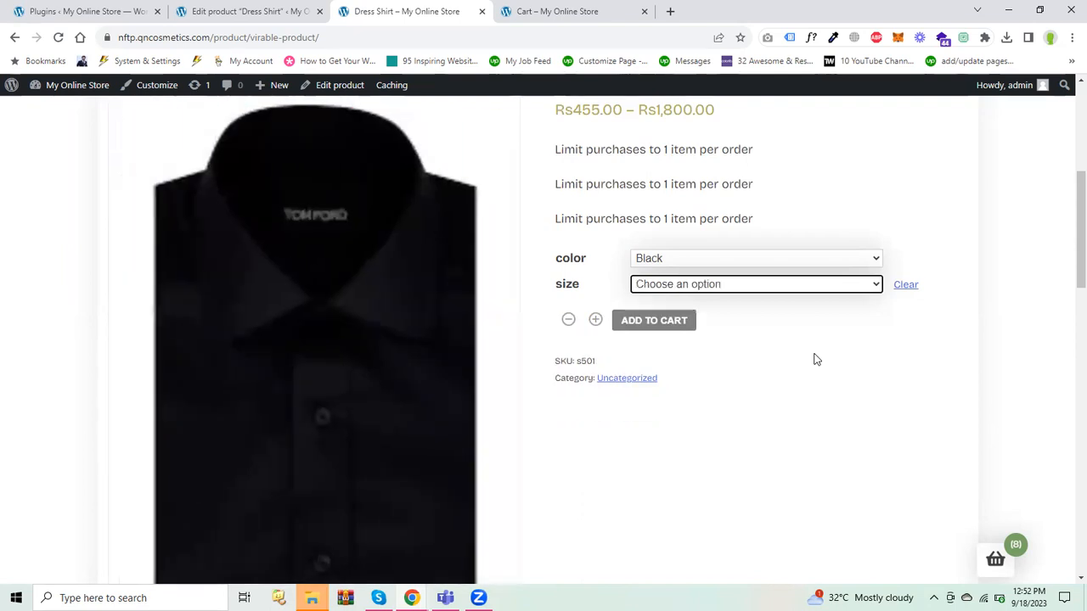
mouse_move(1068, 272)
mouse_down()
mouse_move(1067, 214)
mouse_move(1068, 287)
mouse_up()
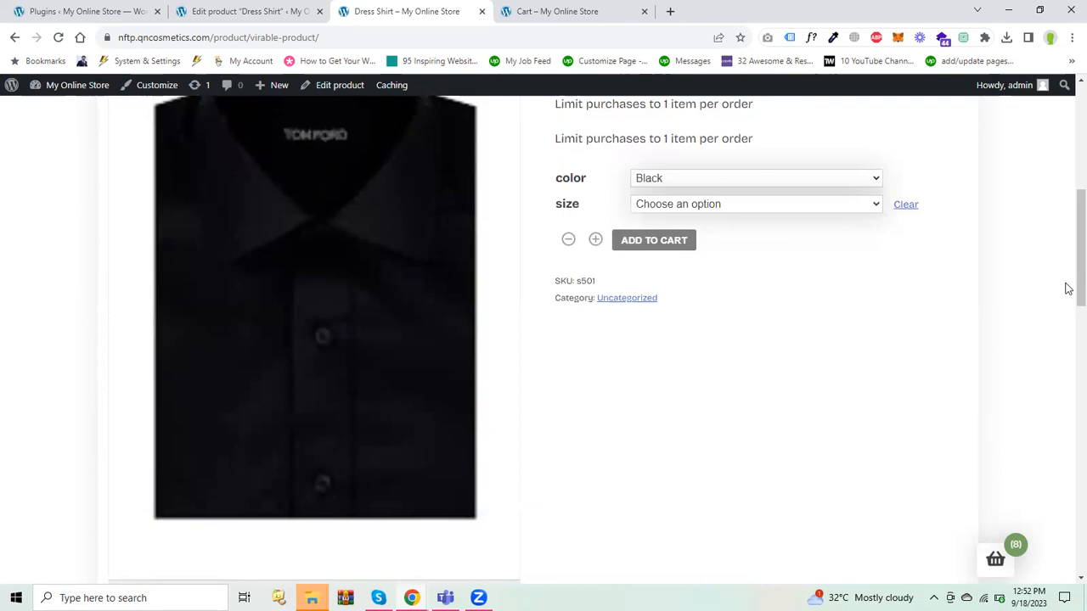
drag(1069, 289, 1068, 267)
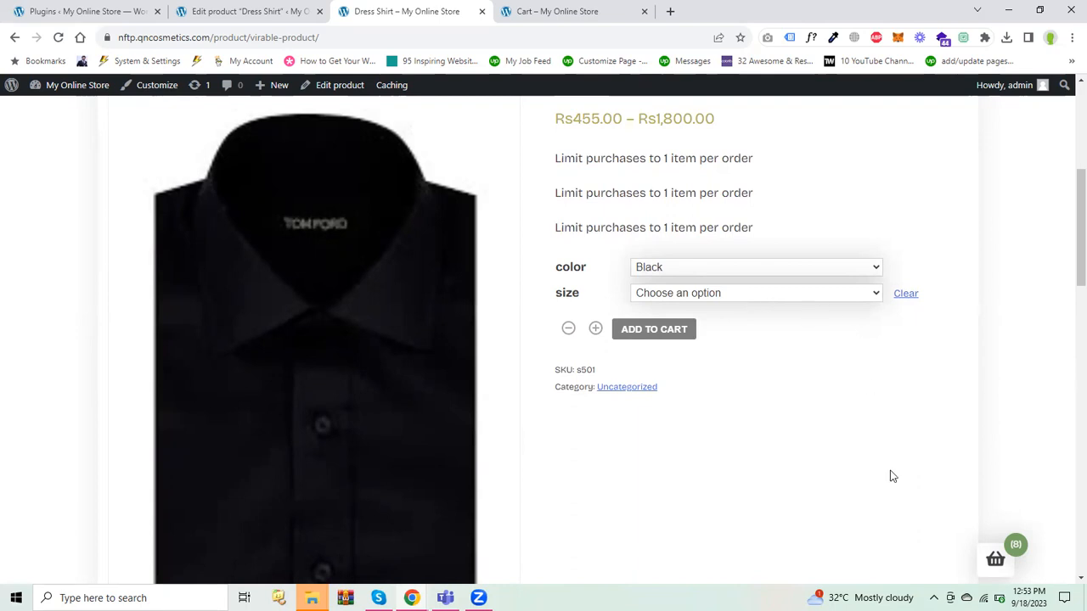
scroll(1069, 165, up, 1)
scroll(1068, 165, up, 3)
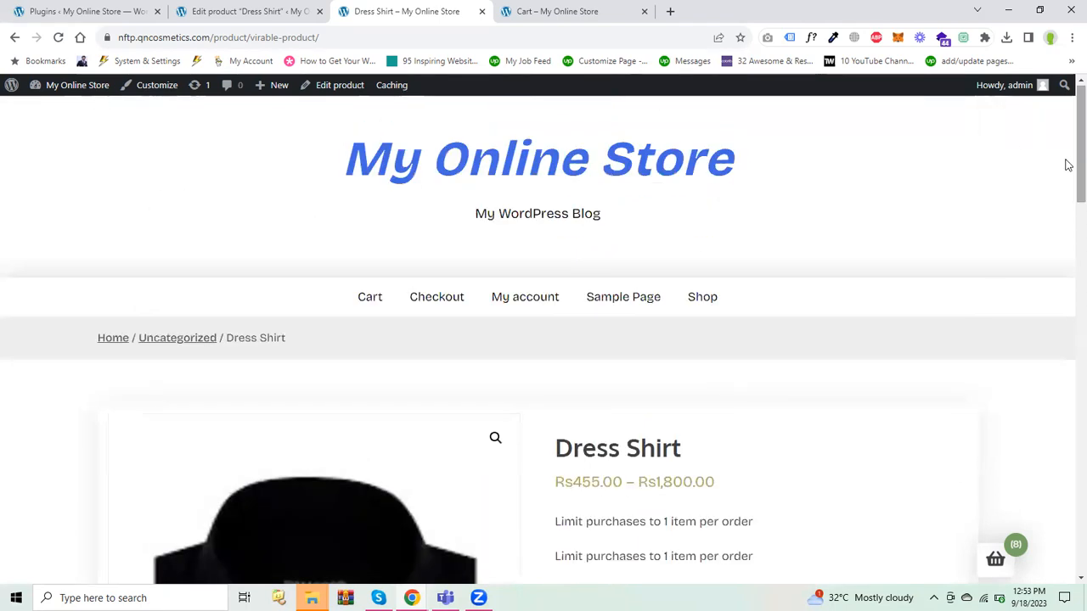
Return to the WordPress admin, open the list of all products and start adding a new product.
click(144, 8)
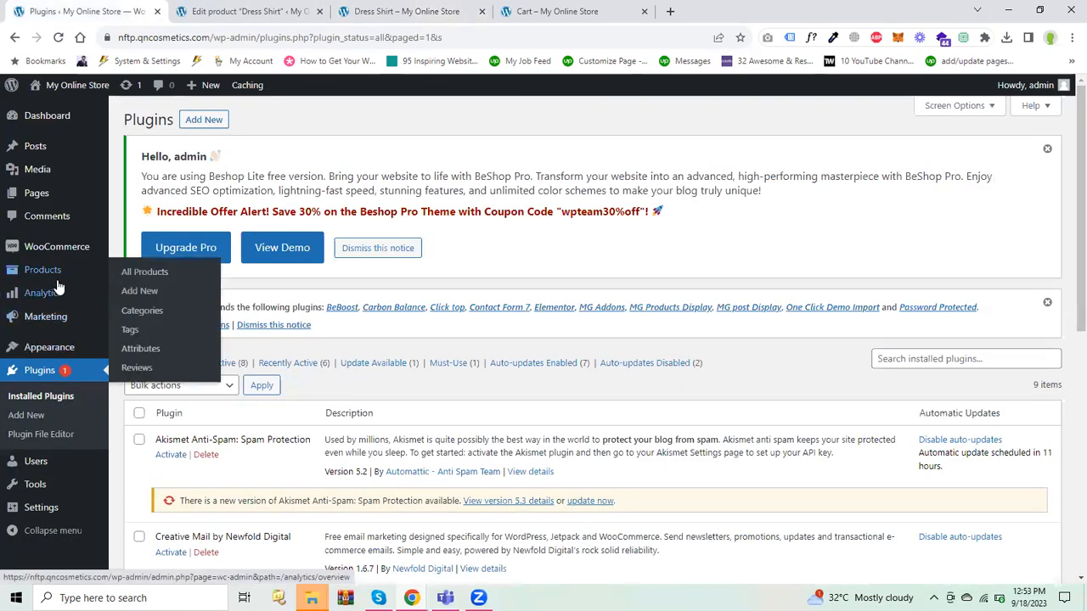
mouse_move(62, 284)
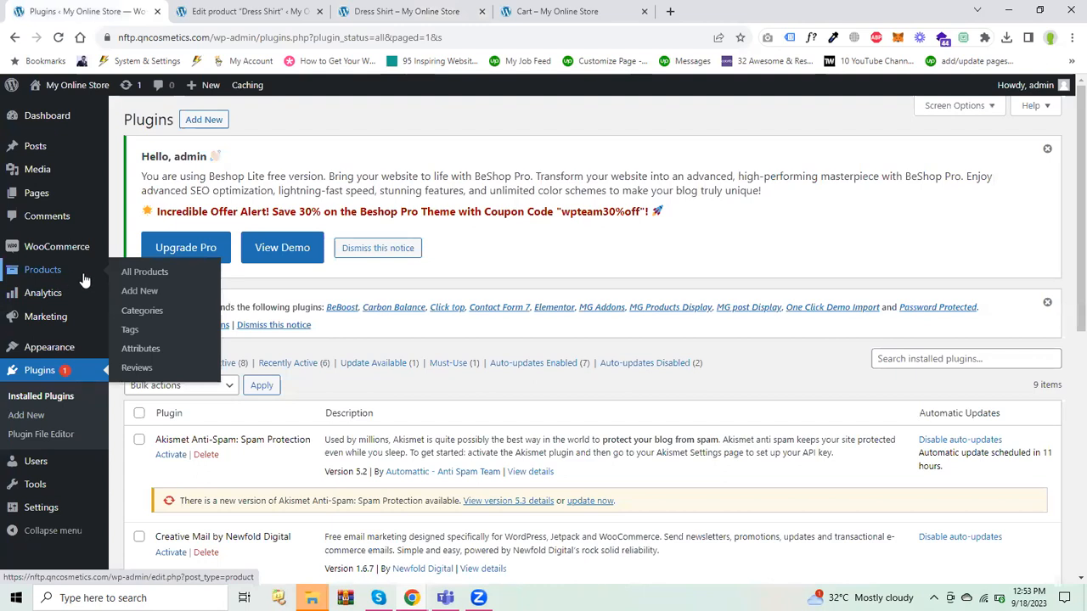
click(132, 279)
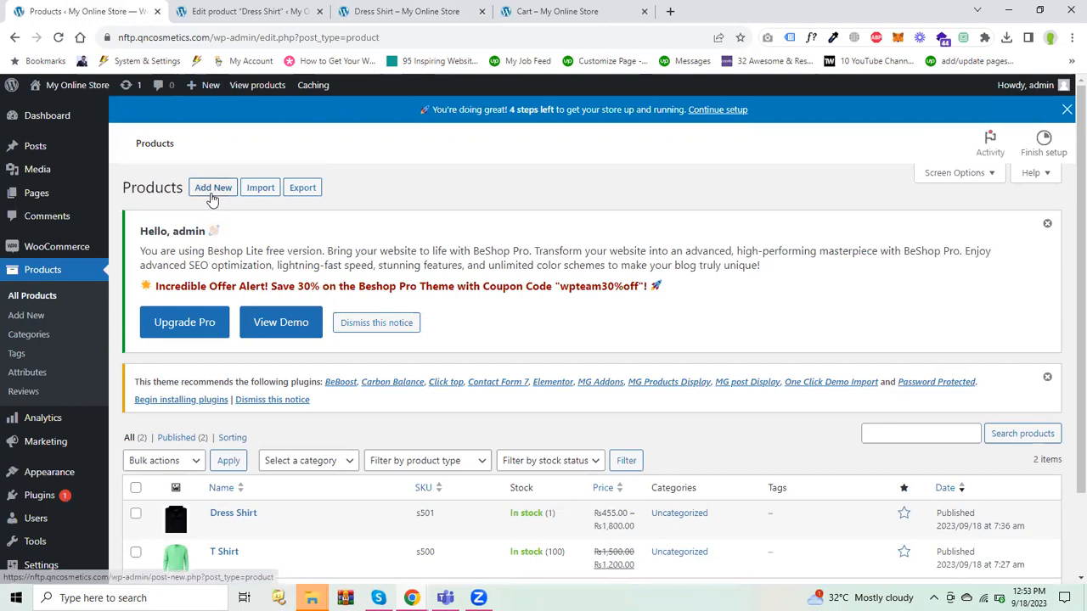
click(212, 196)
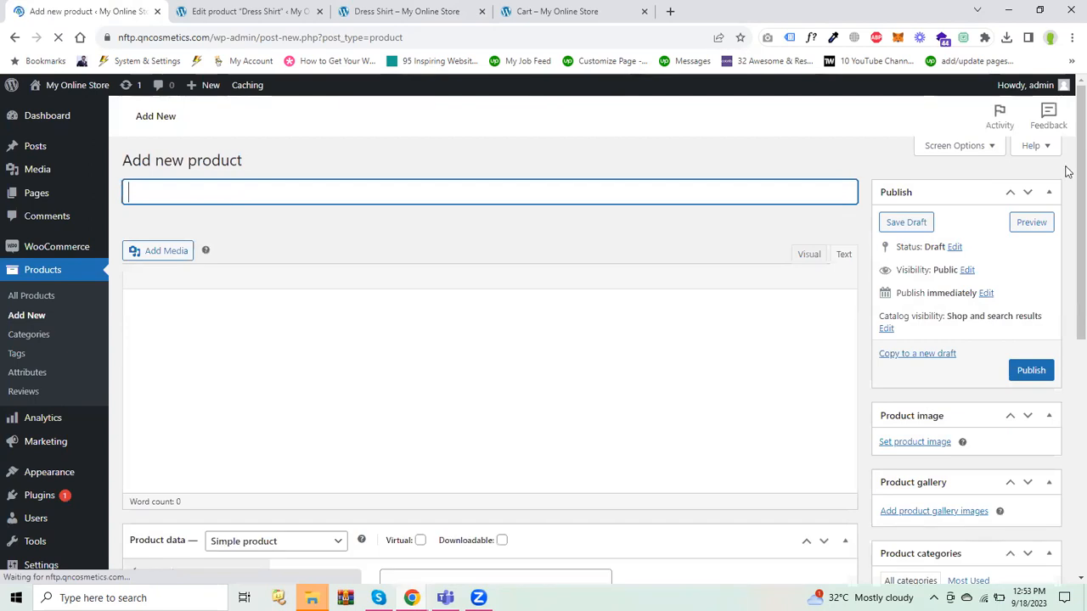
Name the new product "1 Hour Zoom Session".
scroll(381, 376, down, 2)
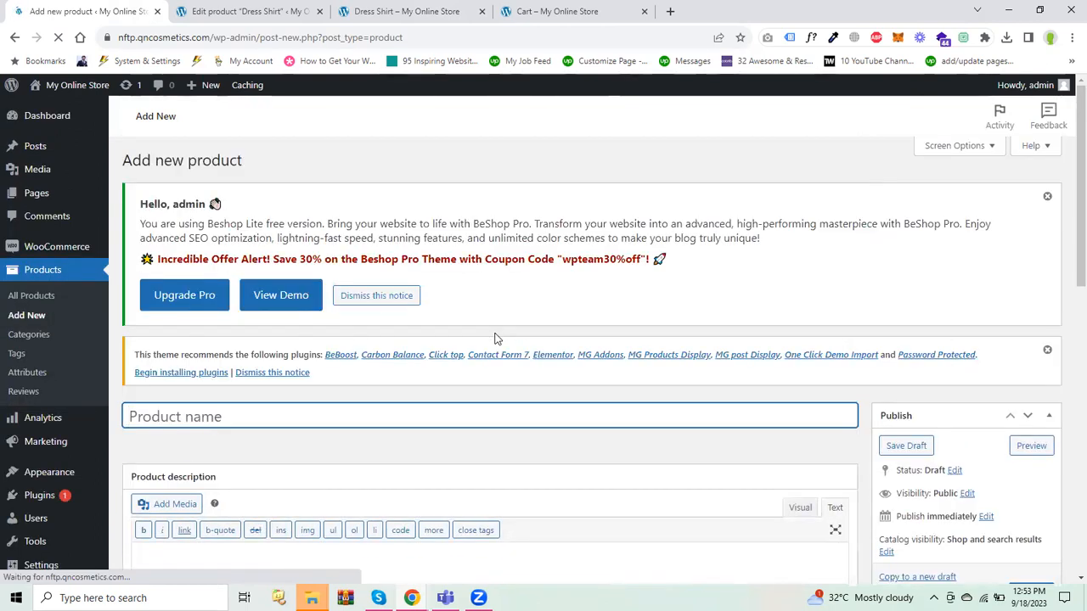
drag(1067, 264, 1069, 340)
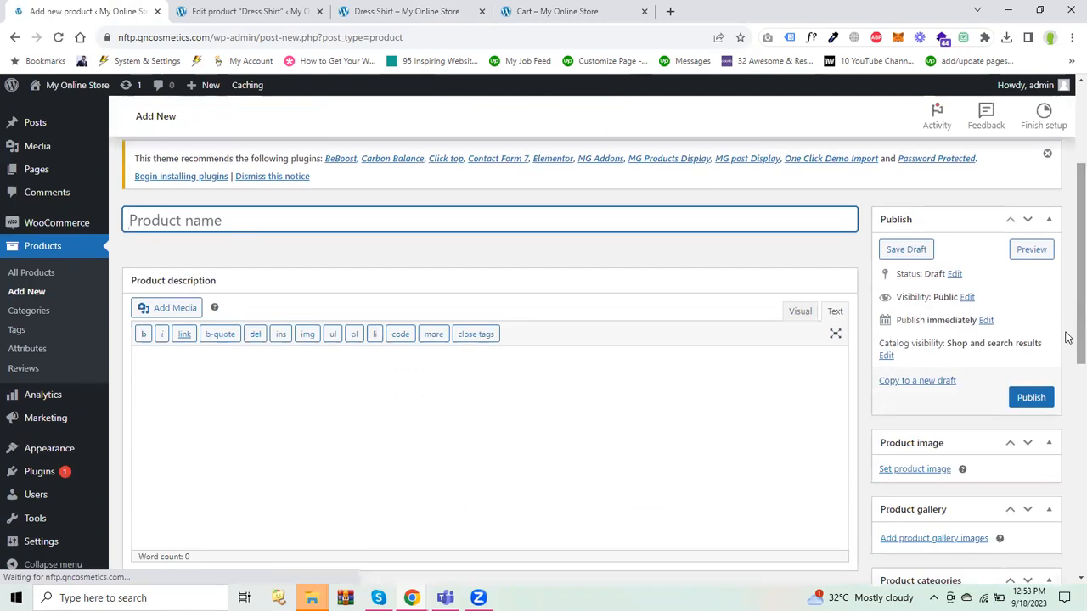
text(1 Hour )
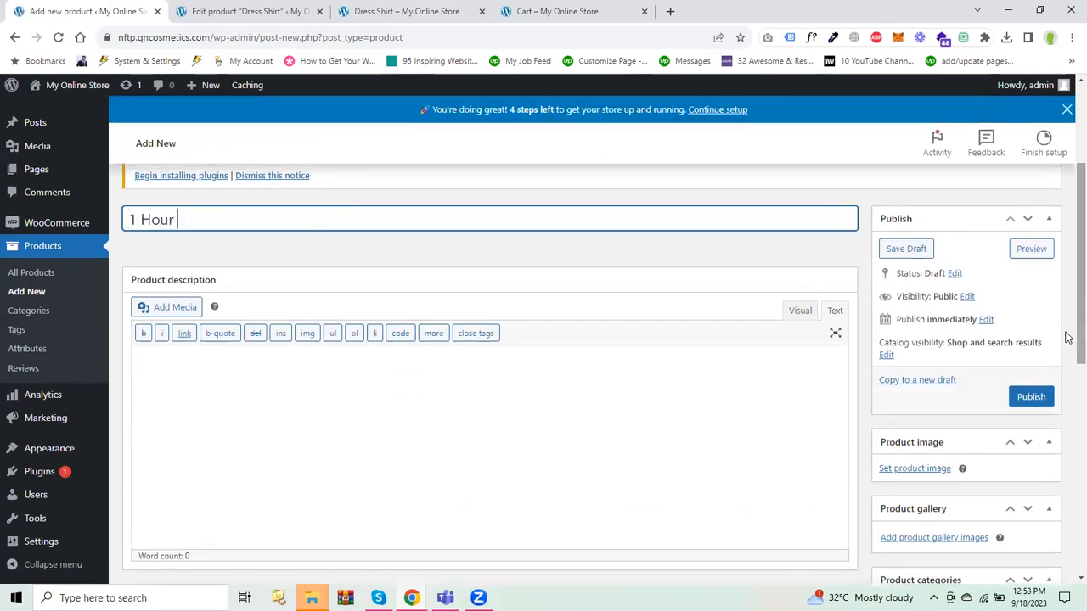
text(Zoom Se)
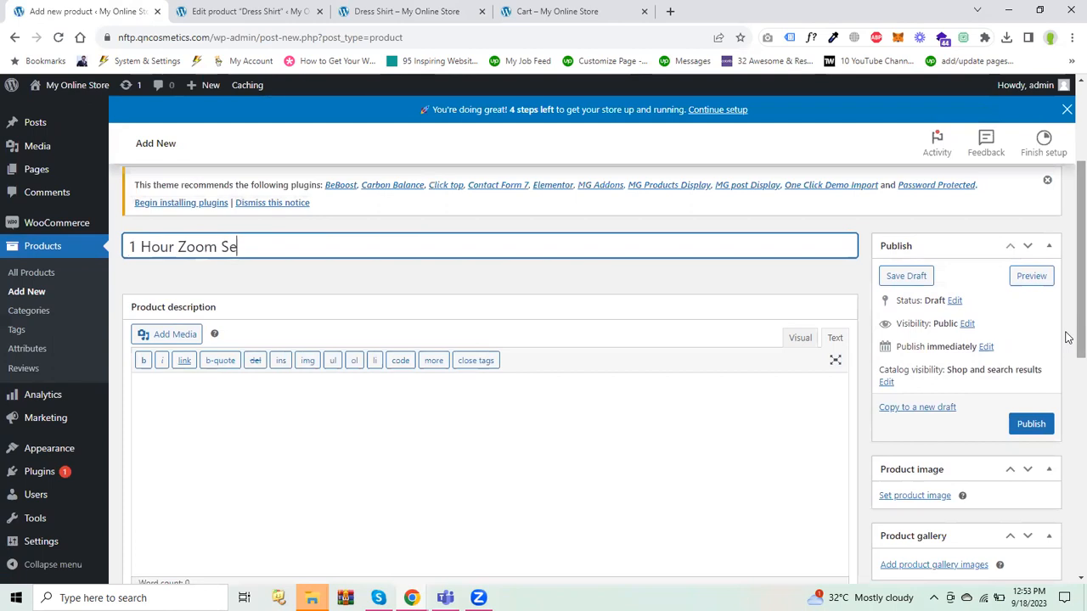
text(ssion)
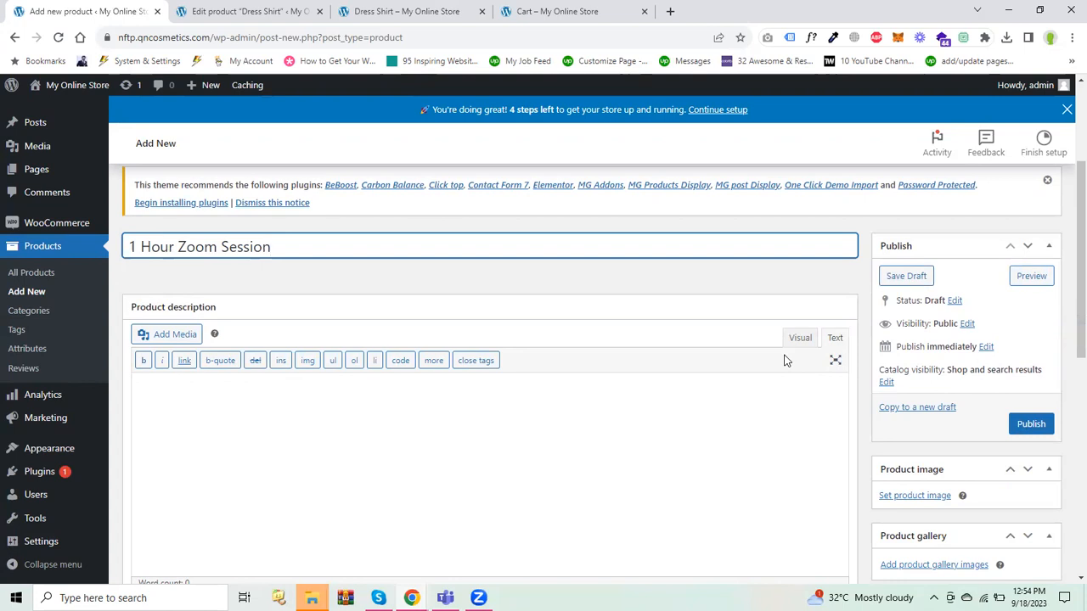
Enter "1 hour Zoom Session with Expert." as the product description.
drag(1070, 255, 1068, 302)
click(513, 297)
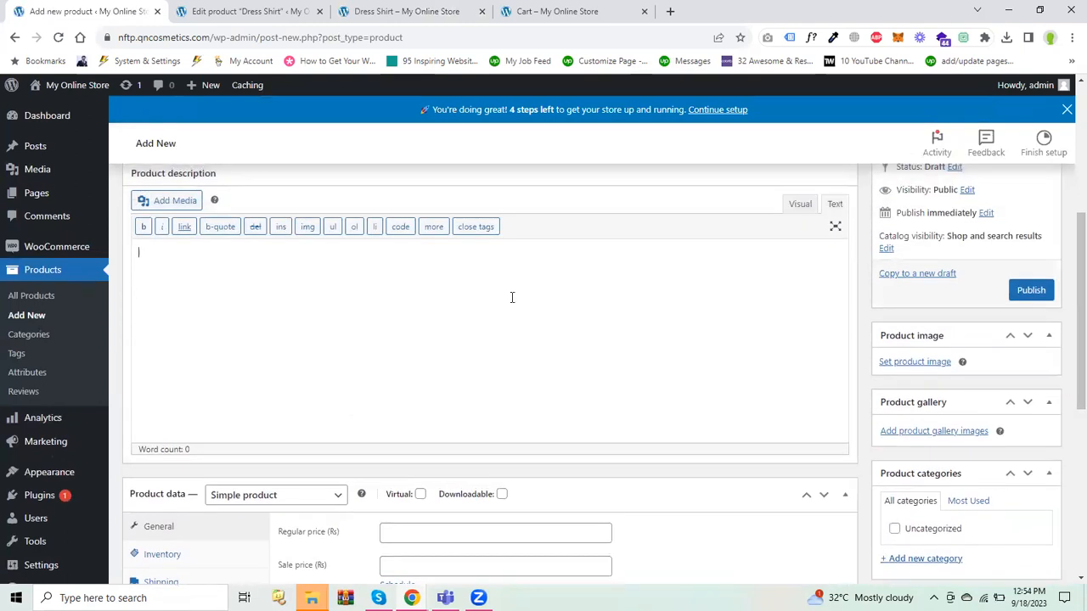
text(1 hou)
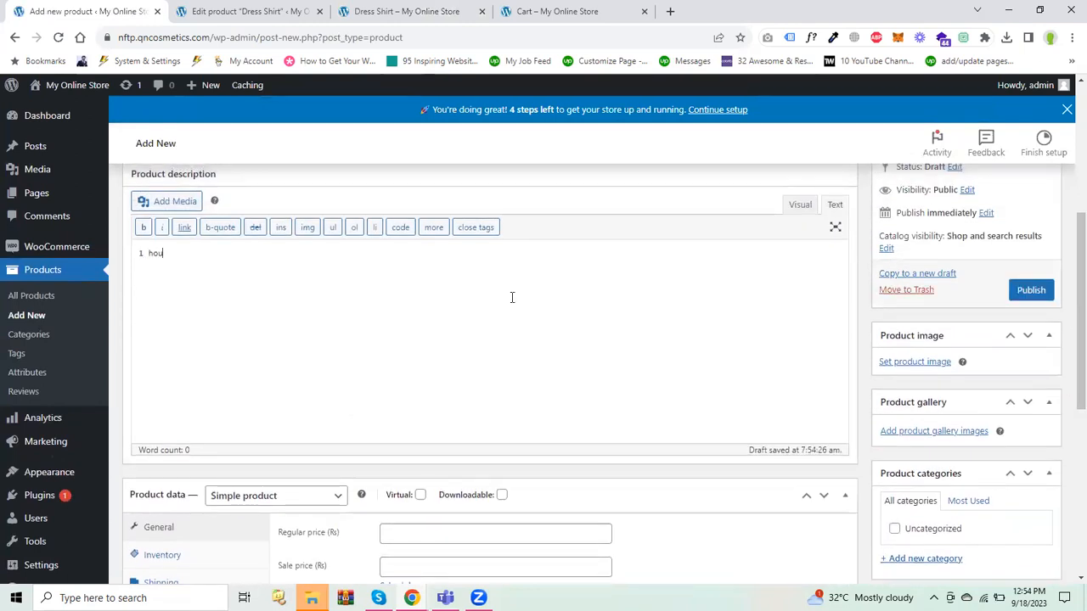
text(r Zoom Session with)
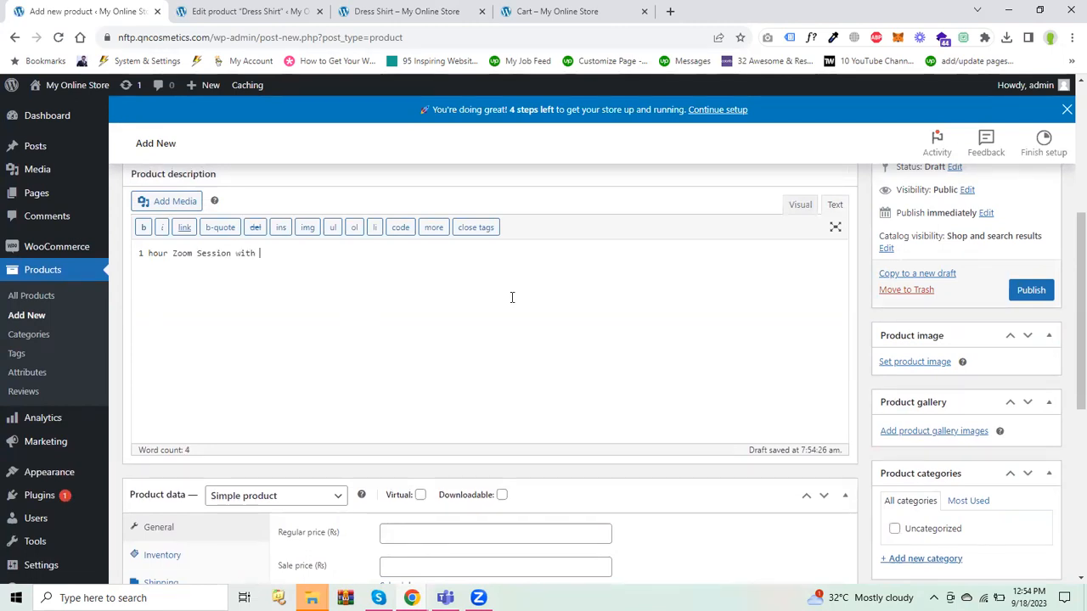
text(ert.)
Copy the description sentence and paste it repeatedly until it fills about a dozen lines of the product description.
key(ctrl+a)
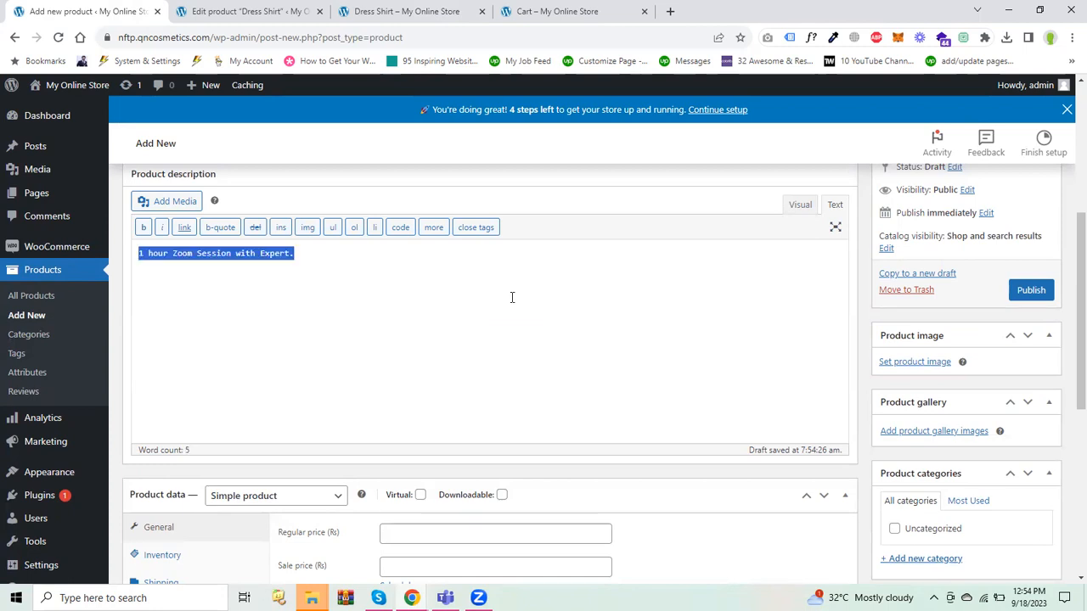
key(ctrl+c)
key(ctrl+v)
key(ctrl+v)
key(ctrl+v)
key(ctrl+v)
key(ctrl+v)
key(ctrl+v)
key(ctrl+v)
key(ctrl+v)
key(ctrl+v)
key(ctrl+v)
key(ctrl+v)
key(ctrl+v)
key(ctrl+v)
key(ctrl+v)
key(ctrl+v)
key(ctrl+v)
key(ctrl+v)
key(ctrl+v)
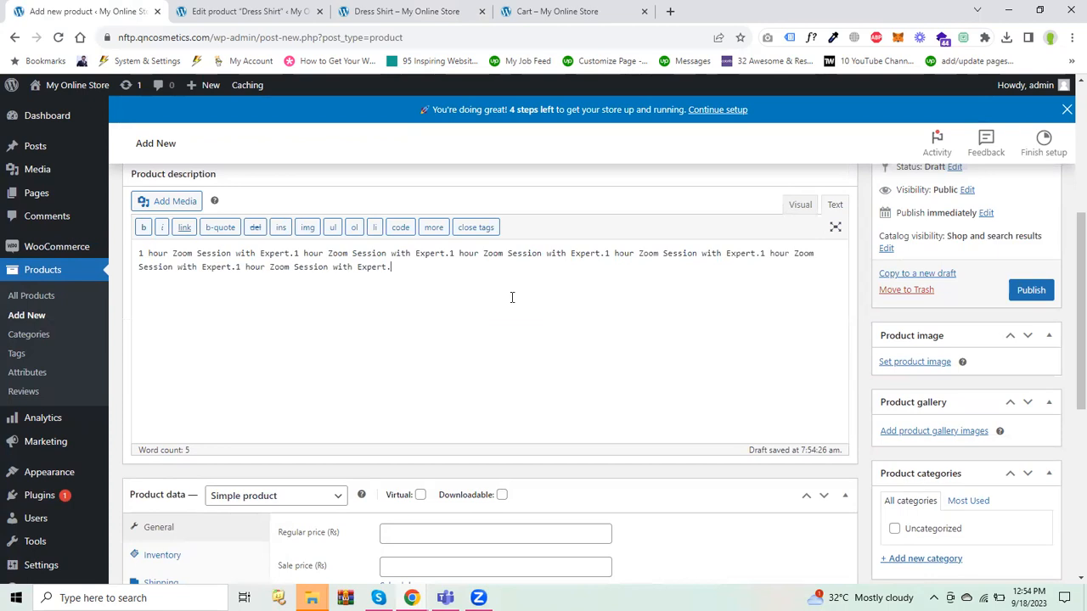
key(ctrl+v)
key(ctrl+v)
key(ctrl+v)
key(ctrl+v)
key(ctrl+v)
key(ctrl+v)
key(ctrl+v)
key(ctrl+v)
key(ctrl+v)
key(ctrl+v)
key(ctrl+v)
key(ctrl+v)
key(ctrl+v)
key(ctrl+v)
key(ctrl+v)
key(ctrl+v)
key(ctrl+v)
key(ctrl+v)
key(ctrl+v)
key(ctrl+v)
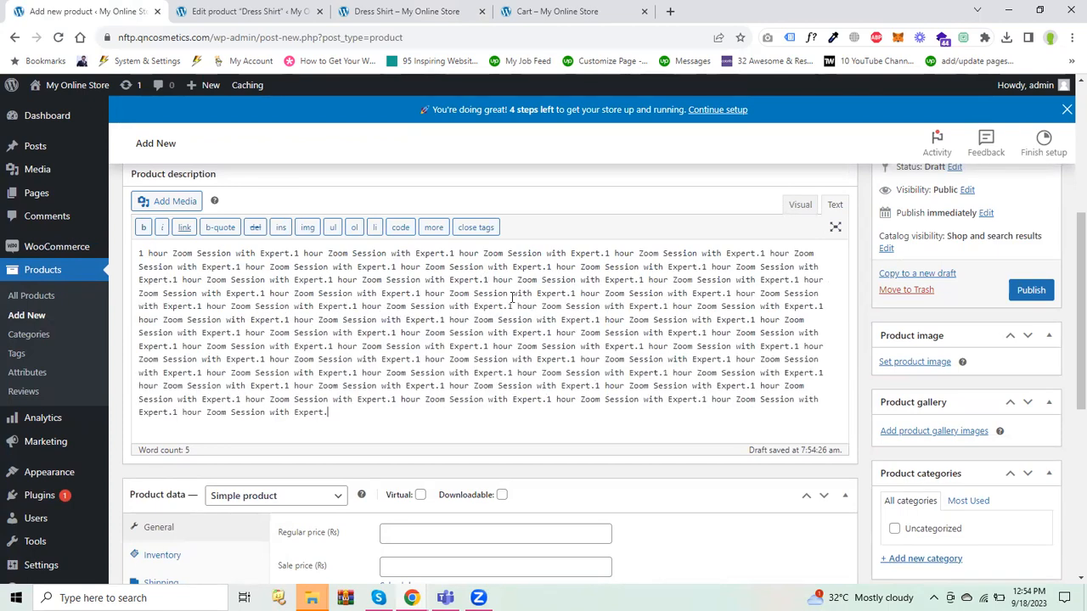
Fill the product short description with the copied sentence "1 hour Zoom Session with Expert." pasted three times.
scroll(1067, 425, down, 5)
scroll(1067, 383, up, 2)
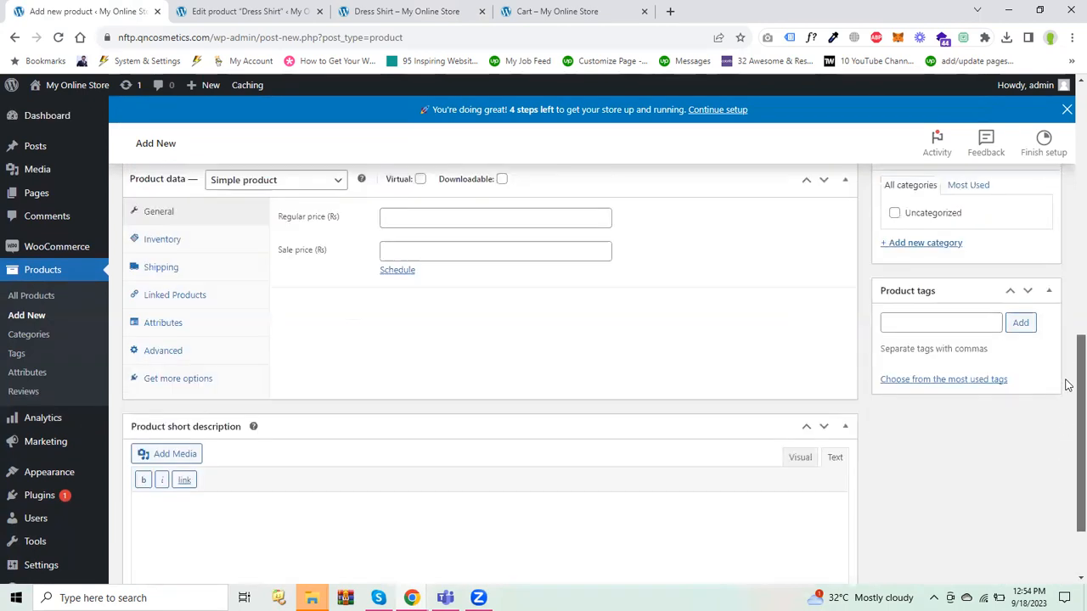
scroll(1067, 382, down, 3)
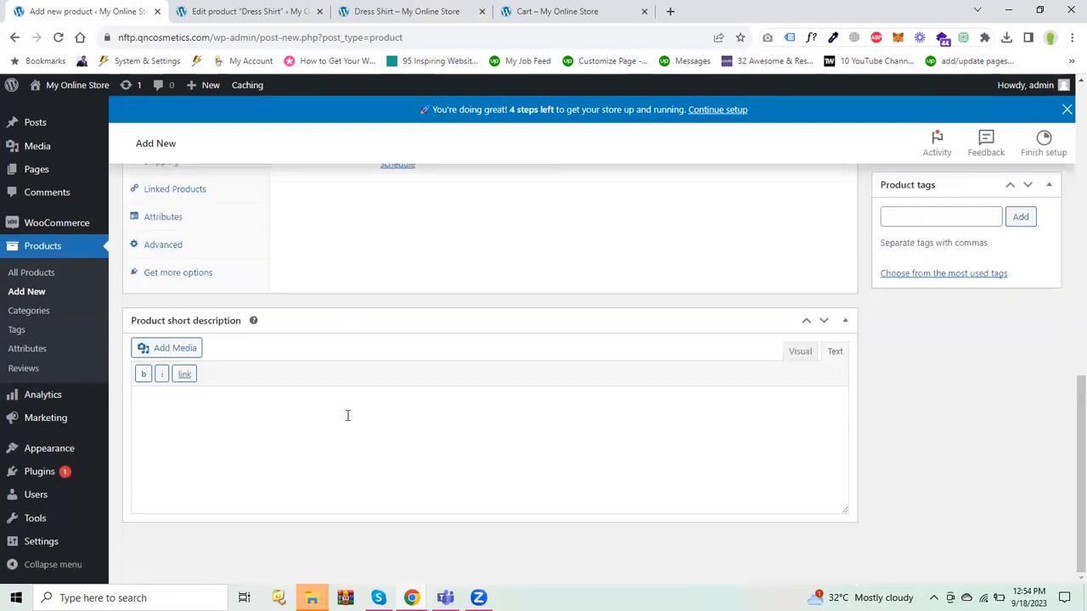
key(ctrl+v)
key(ctrl+v)
key(ctrl+v)
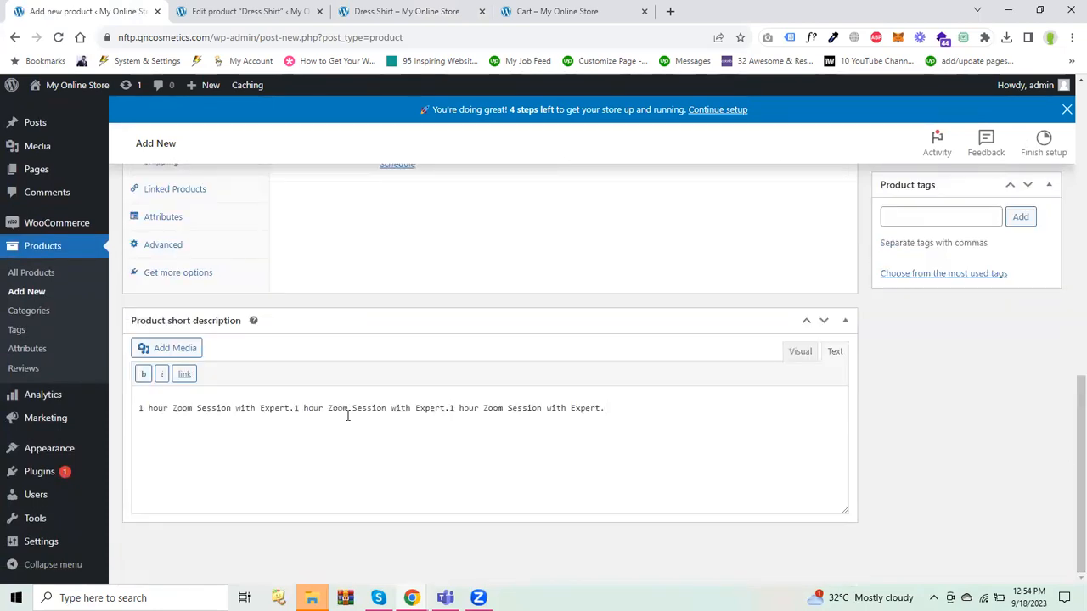
Mark the simple product as virtual and set its regular price to 1000.
scroll(1068, 340, up, 4)
scroll(1067, 374, down, 2)
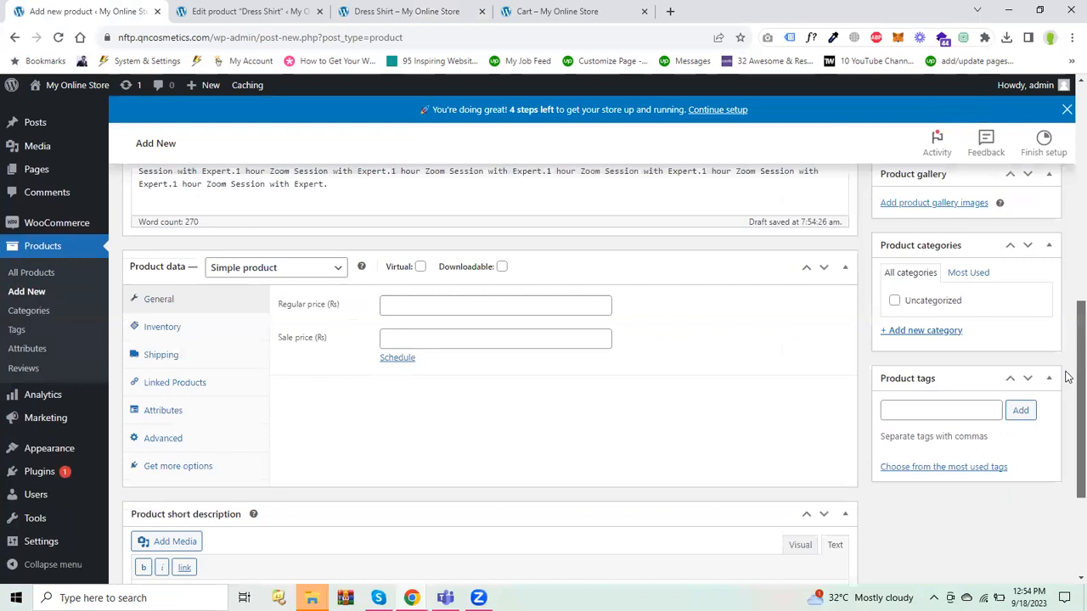
scroll(1067, 383, down, 1)
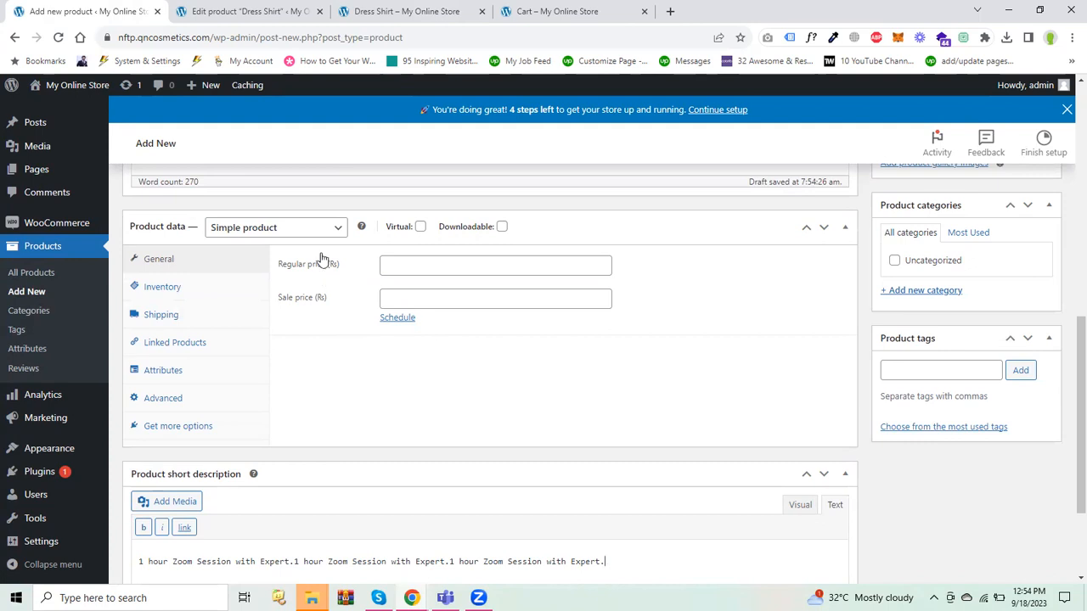
click(421, 228)
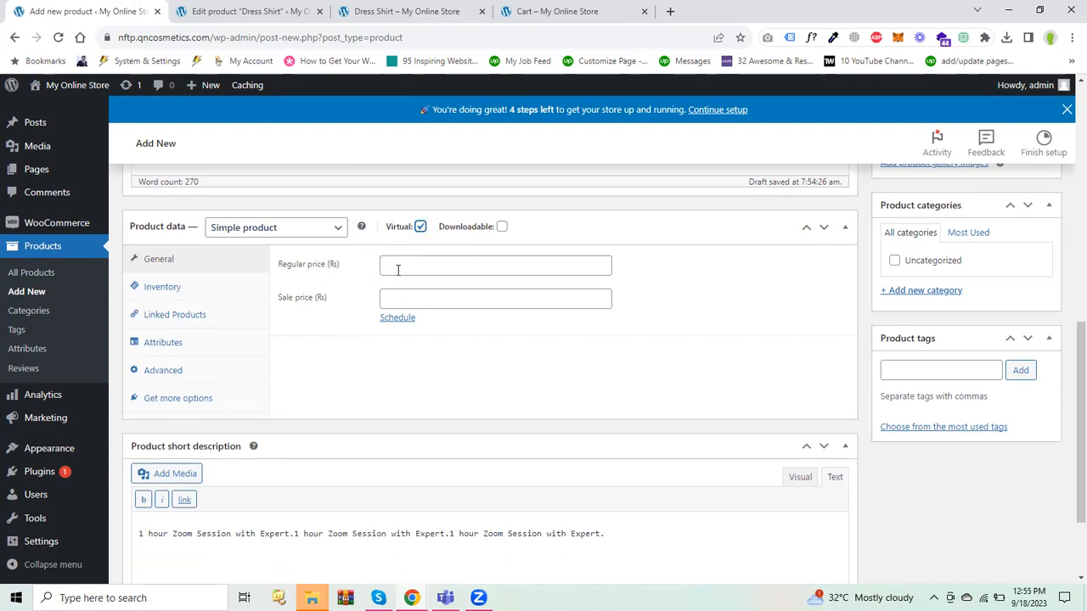
click(420, 227)
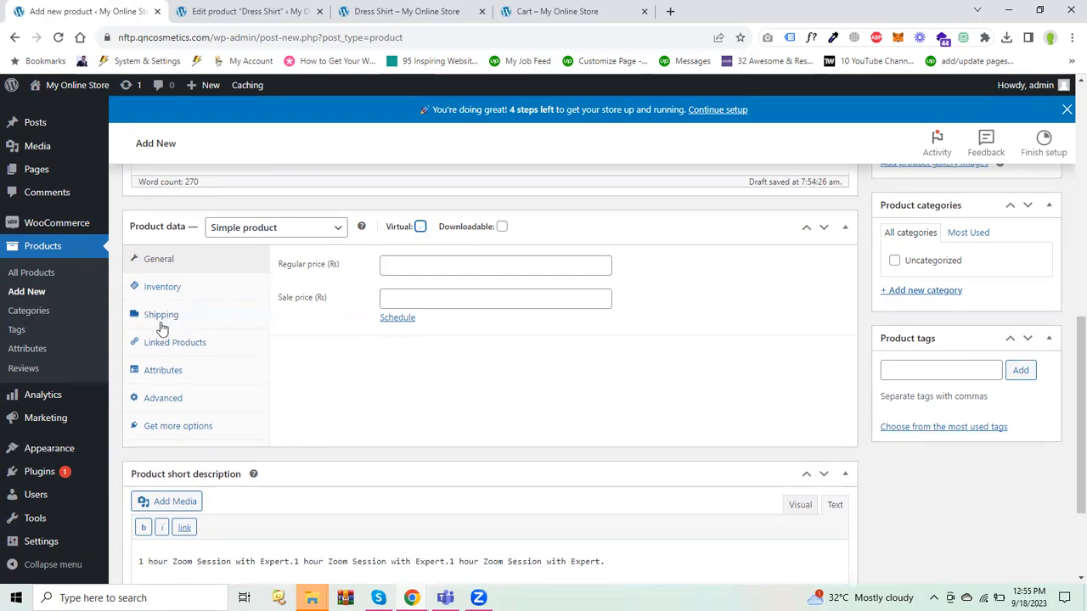
click(419, 228)
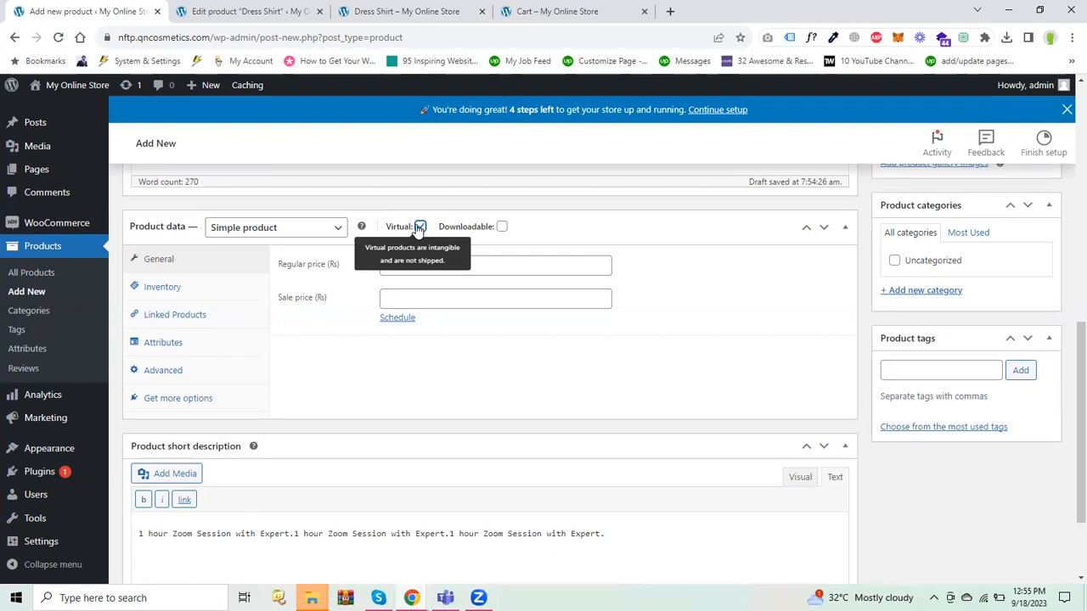
click(489, 263)
click(461, 346)
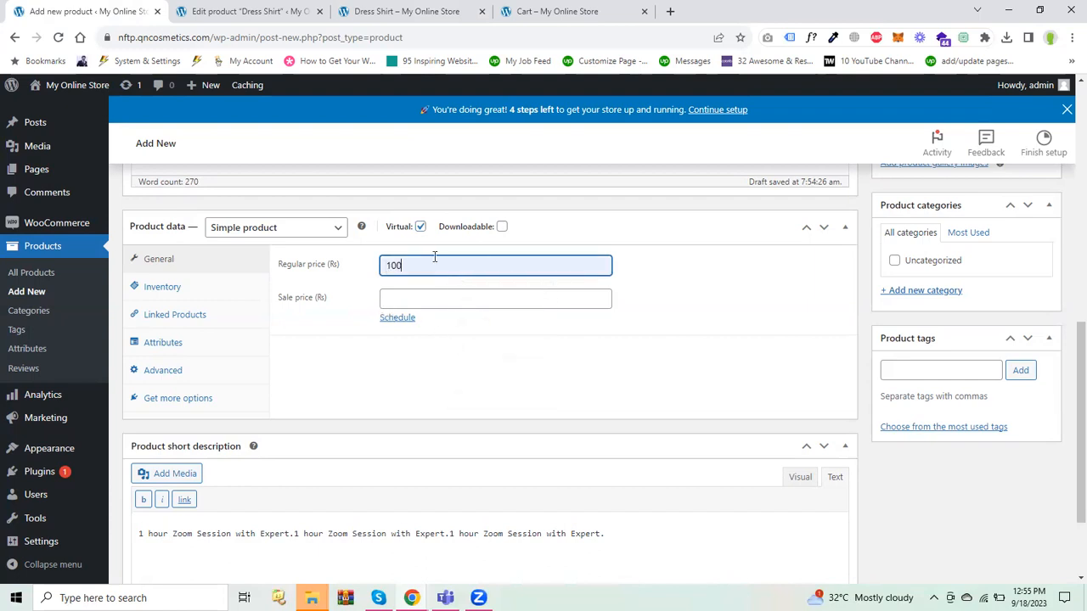
text(0)
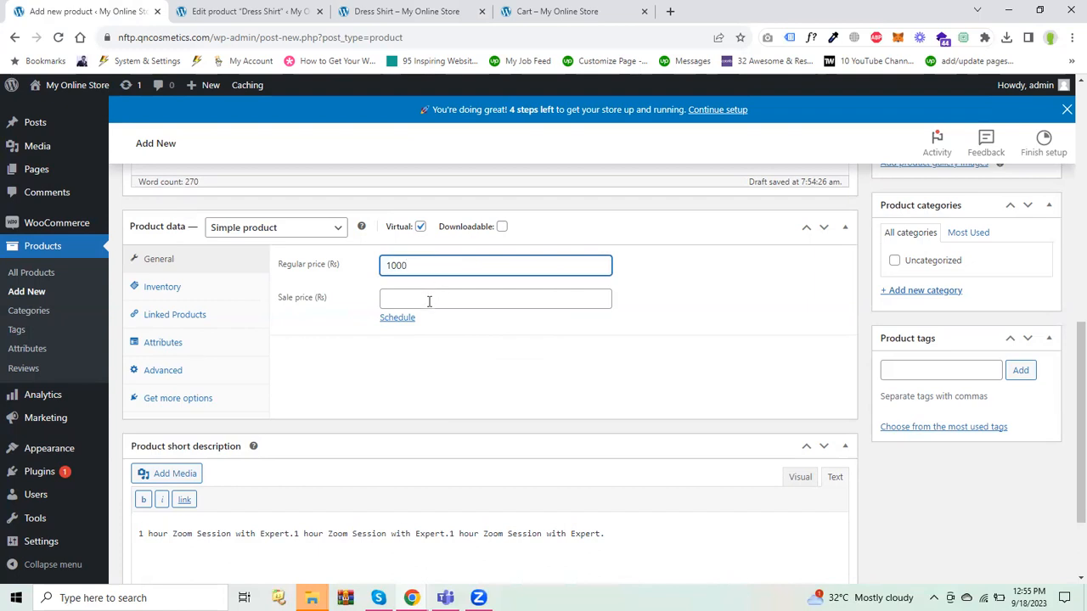
In the inventory data, set the SKU to s513 and limit purchases to 1 item per order.
click(195, 291)
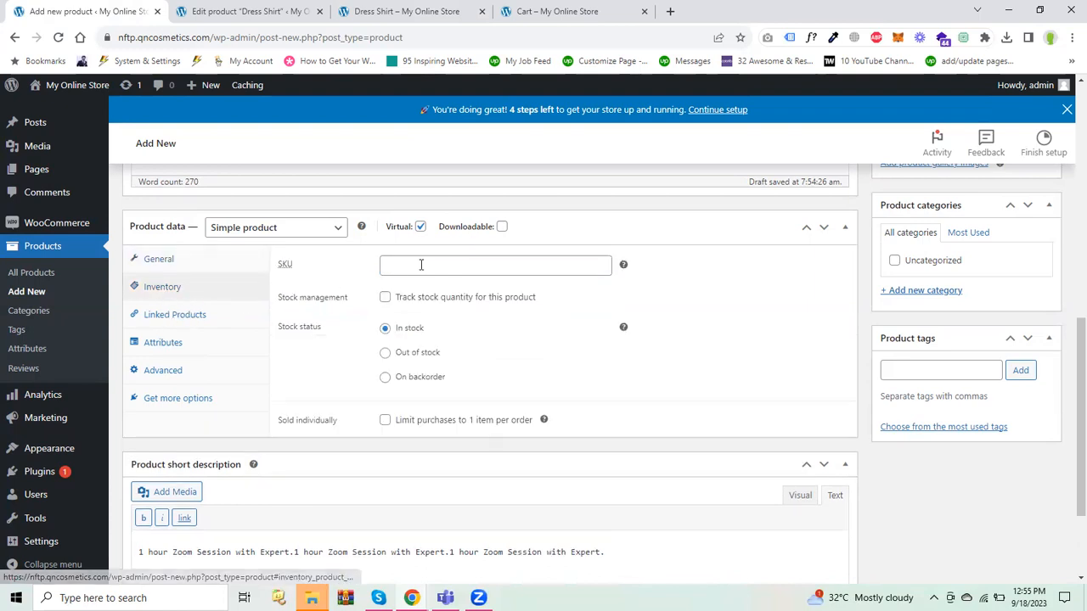
click(420, 265)
text(s500)
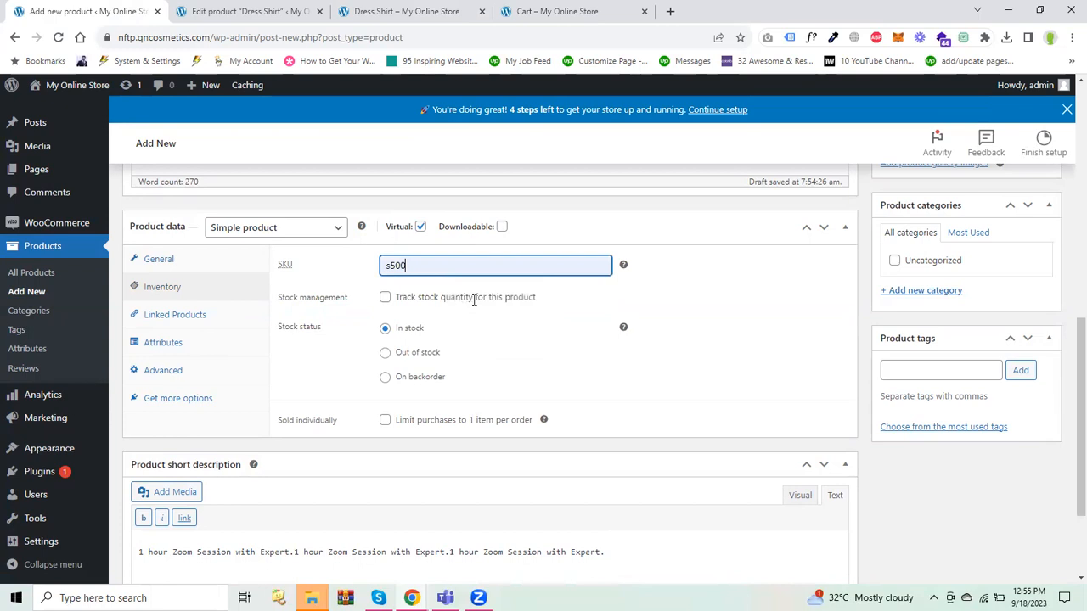
key(BackSpace)
key(BackSpace)
text(13)
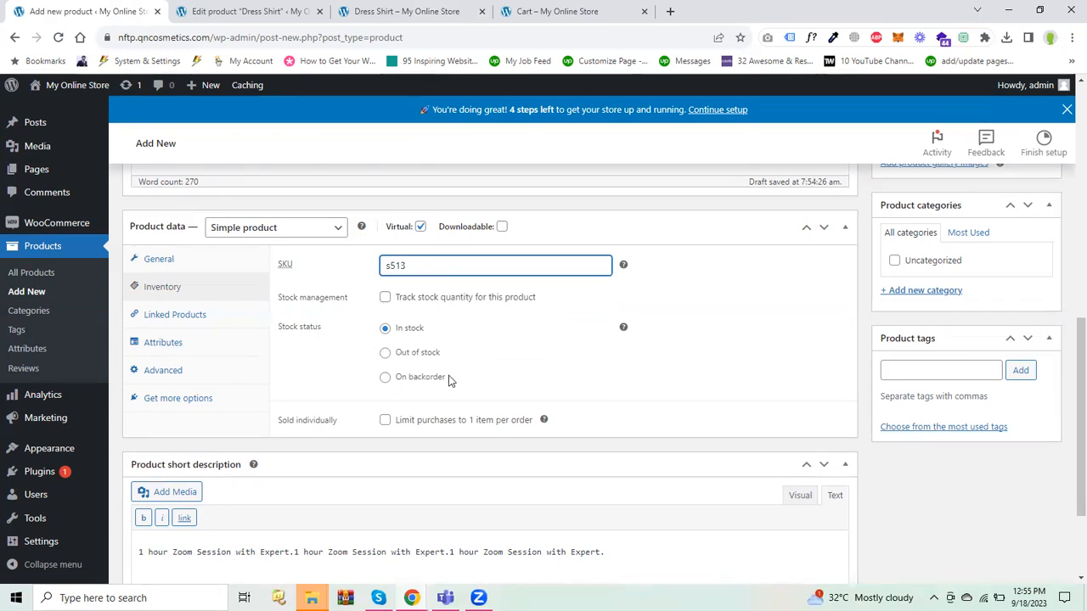
click(385, 422)
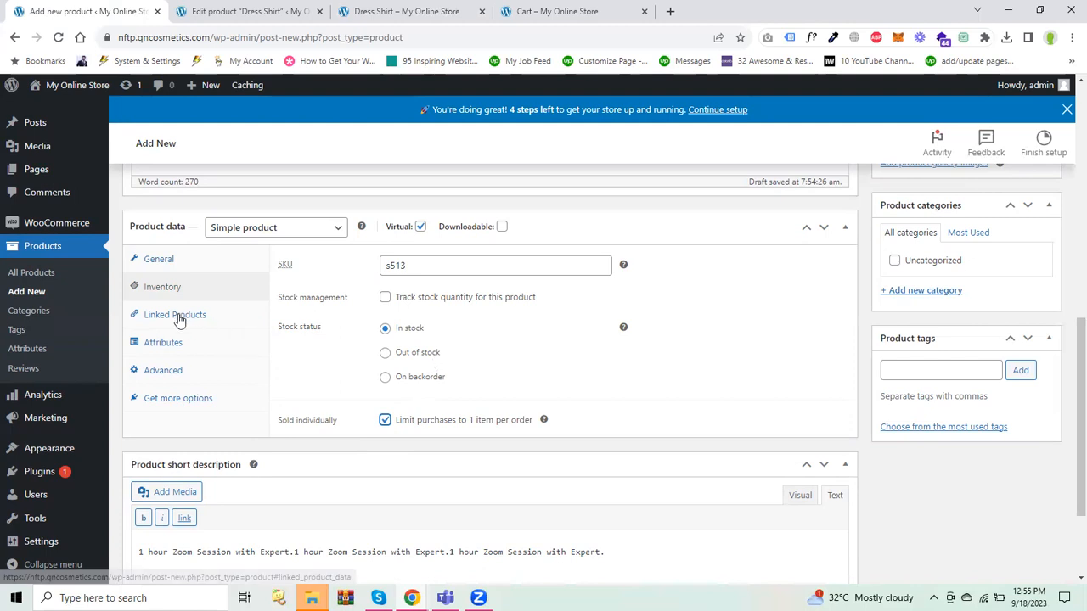
In the advanced product data, begin the purchase note with "Please send screenshot of Purchased Product to this EMail.".
click(173, 348)
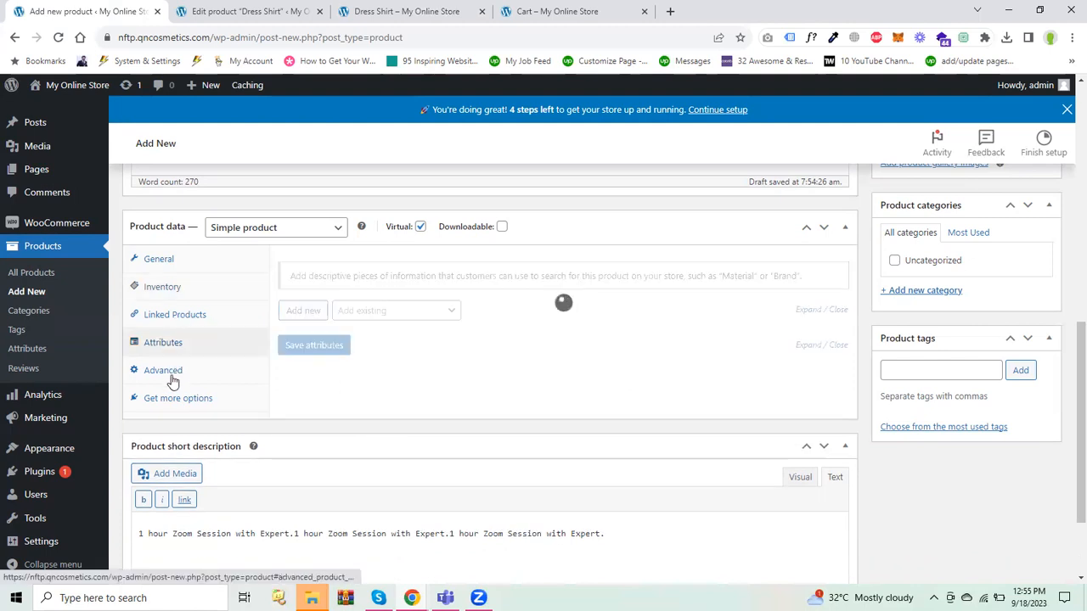
click(174, 375)
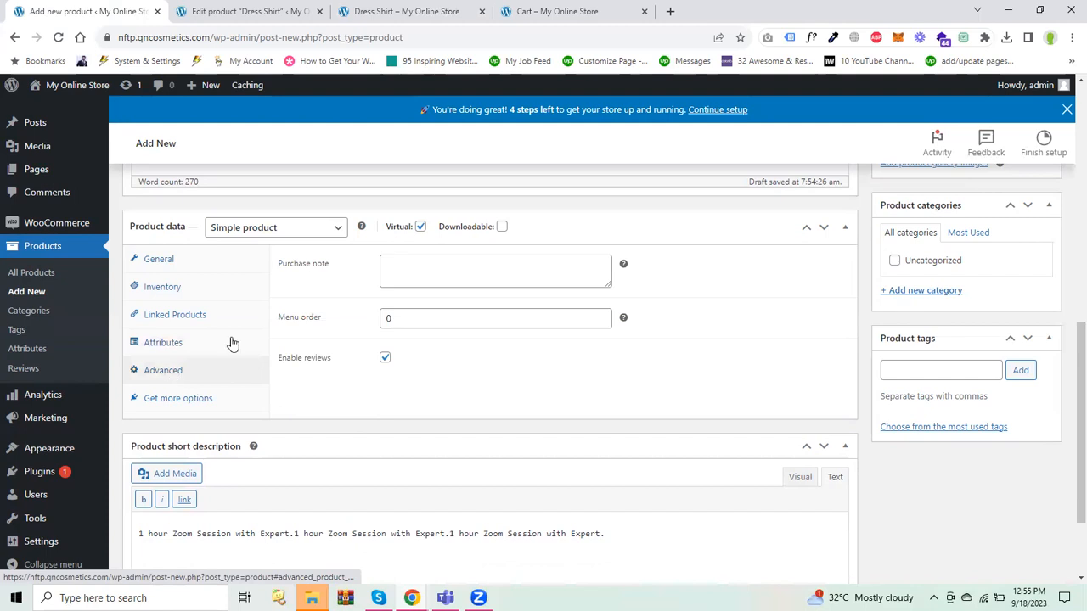
click(494, 282)
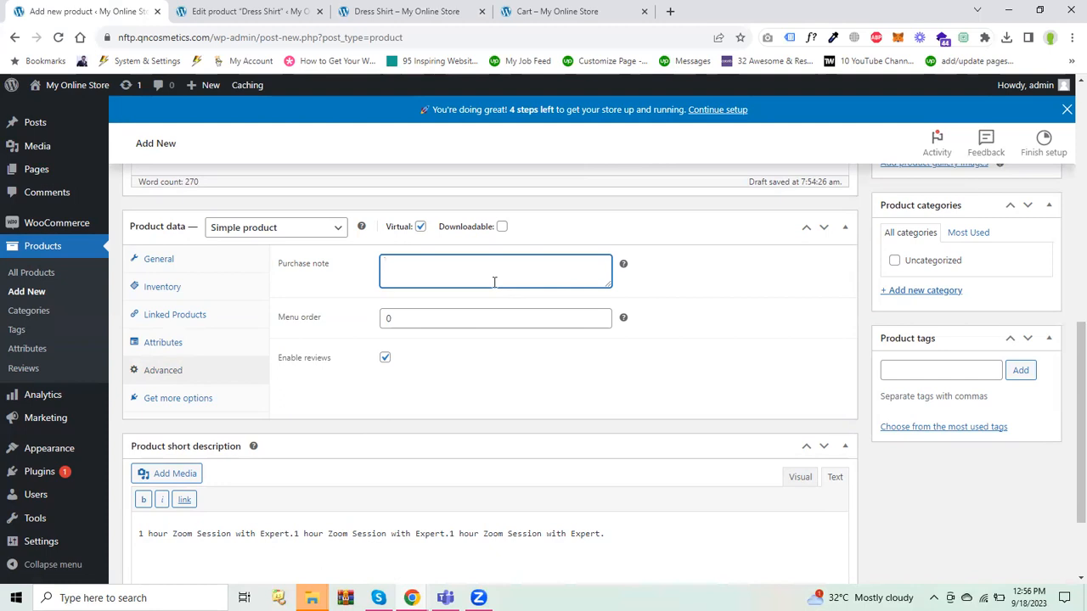
text(Please send screenshot of Pu)
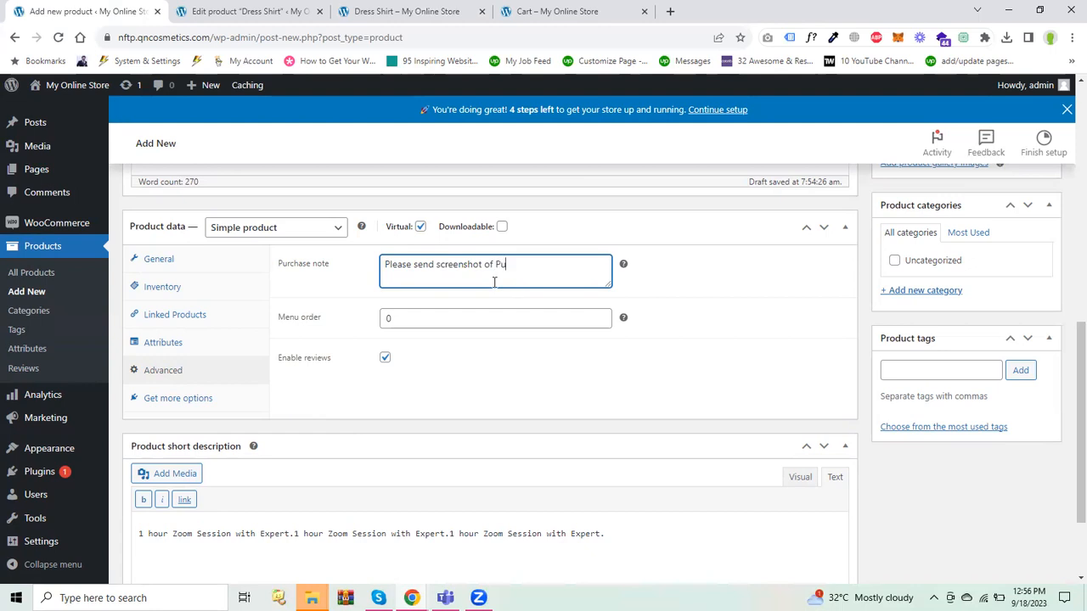
text(rchased Product to this EMail.)
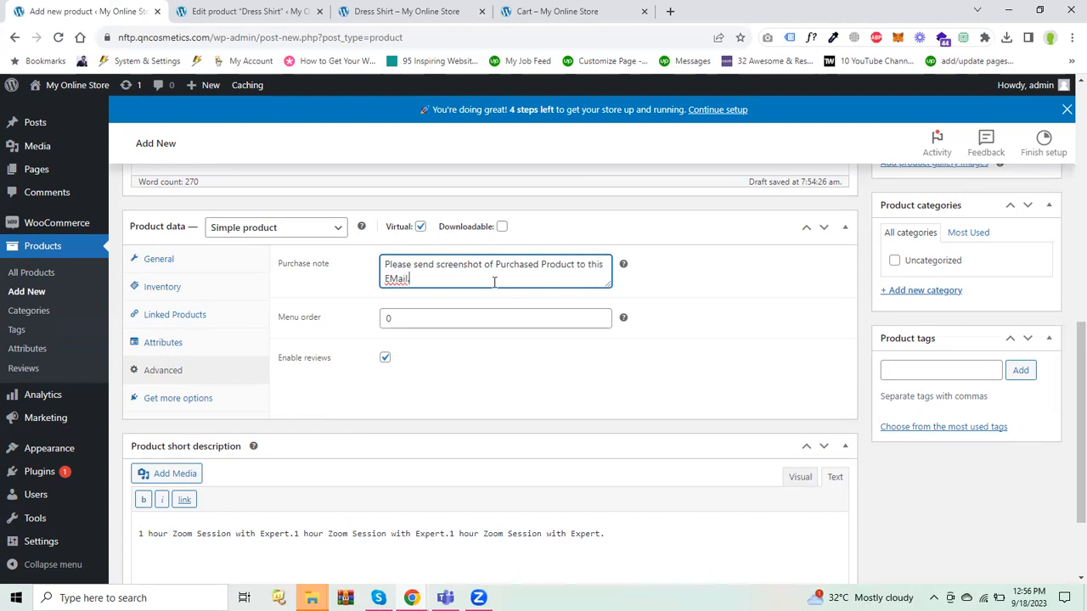
Complete the purchase note by adding an empty pair of double quotes followed by "to get deatils of the Session.".
text("" to )
text(g)
text(et deat)
text(ils of the )
text(pro)
key(BackSpace)
key(BackSpace)
key(BackSpace)
text(Meeting)
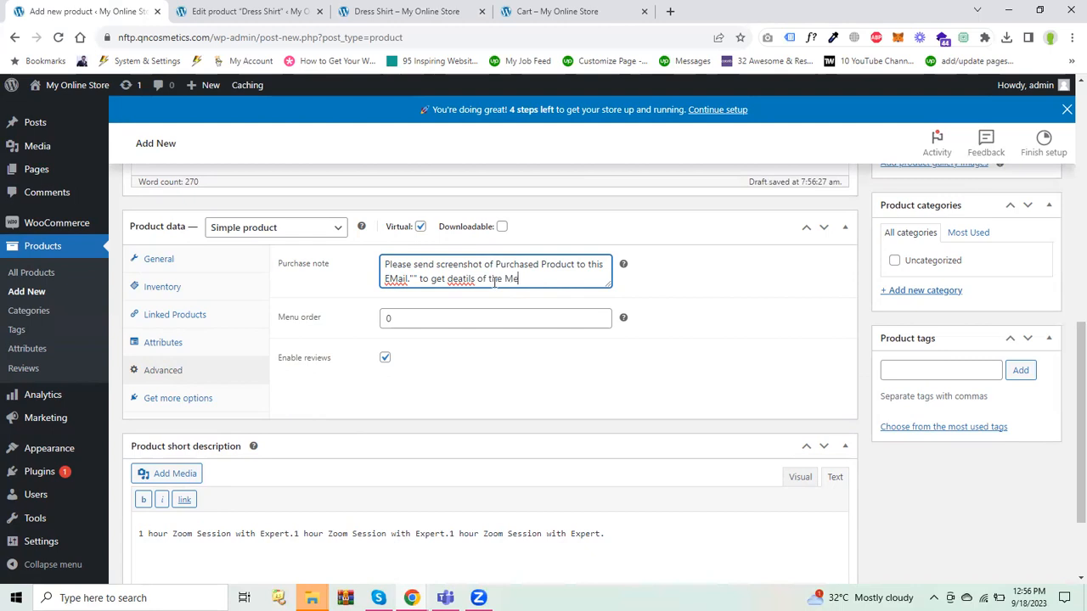
key(BackSpace)
key(BackSpace)
key(BackSpace)
key(BackSpace)
key(BackSpace)
key(BackSpace)
key(BackSpace)
text(Session.)
Upload zoom.gif from the computer and set it as the product image.
drag(1080, 460, 1080, 402)
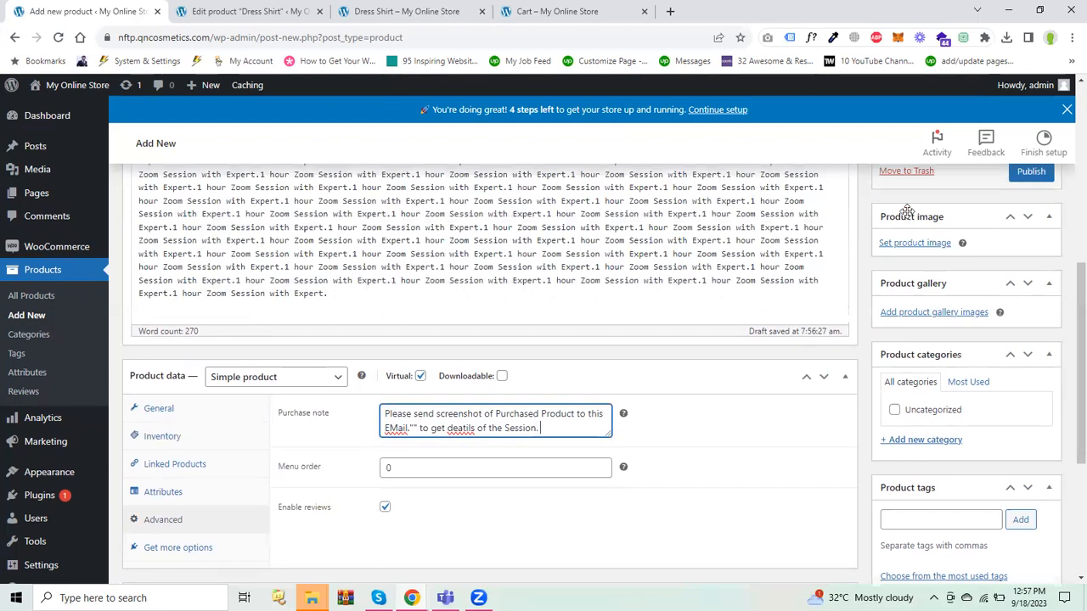
click(906, 246)
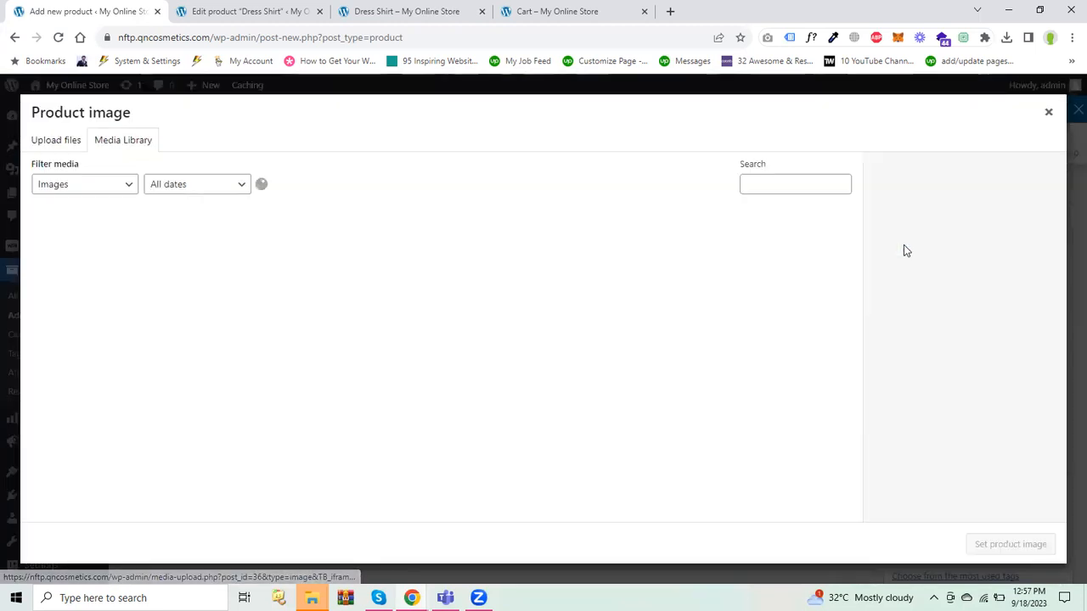
click(59, 139)
click(546, 346)
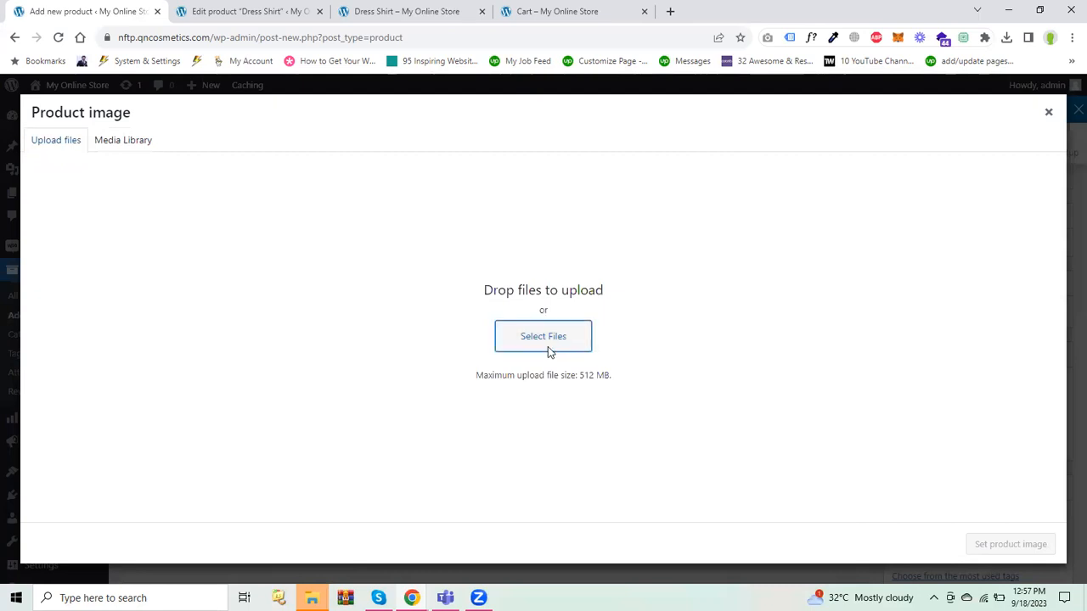
click(467, 127)
click(397, 301)
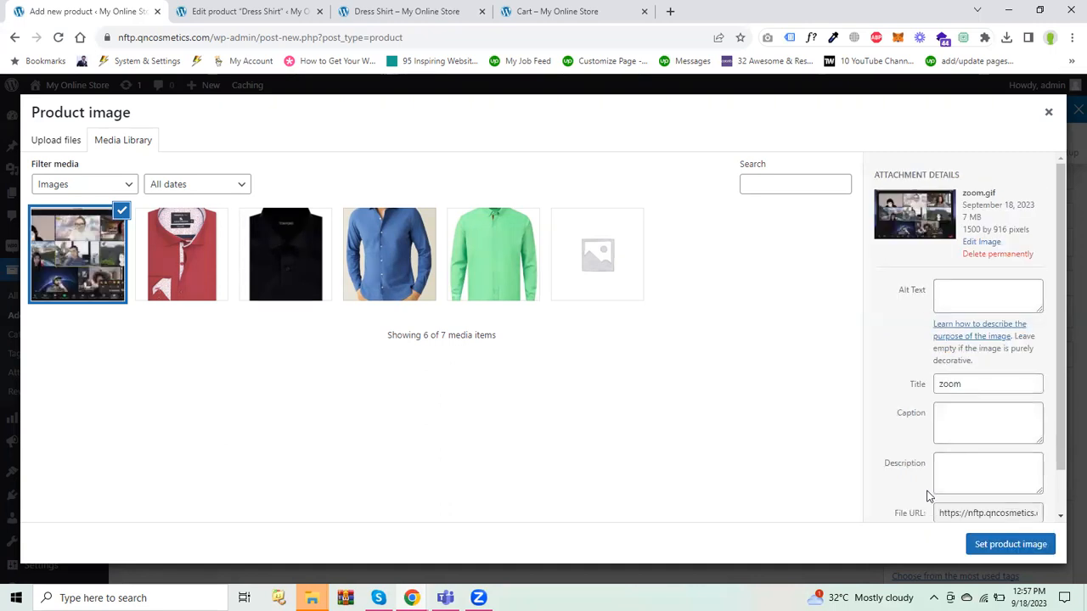
click(1009, 547)
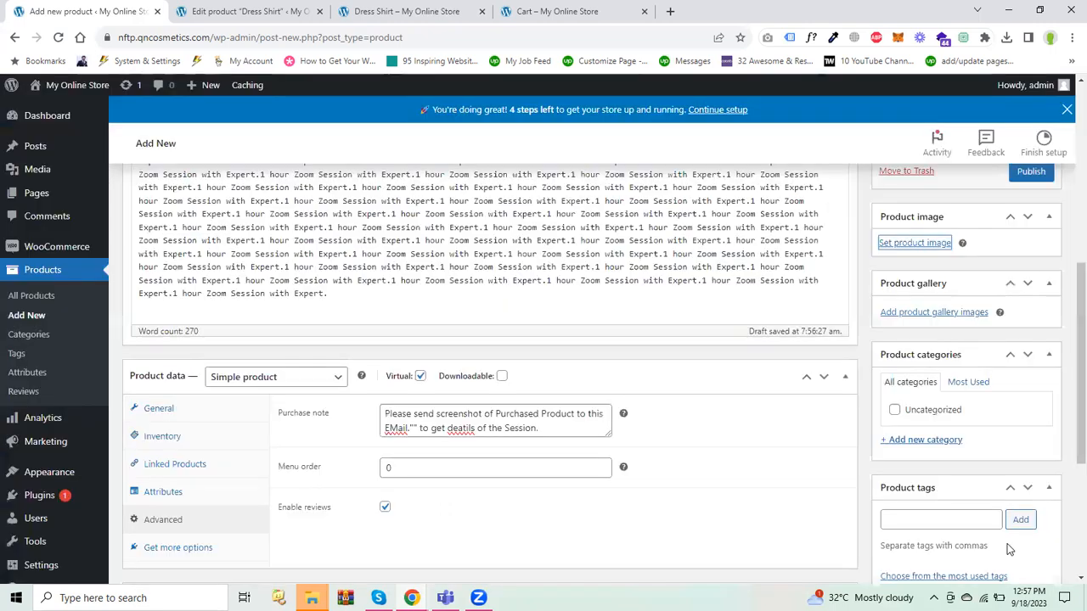
Publish the 1 Hour Zoom Session product.
drag(1068, 357, 1068, 37)
drag(1068, 242, 1068, 326)
click(1029, 359)
Open the store's Shop page, go to the 1 Hour Zoom Session product and examine its page.
click(400, 11)
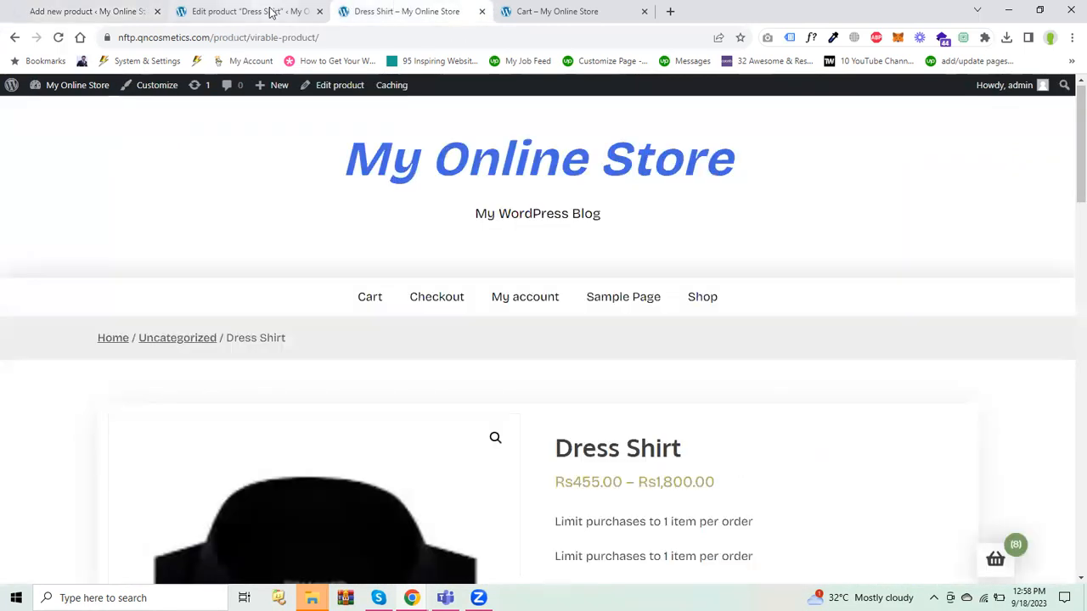
click(703, 299)
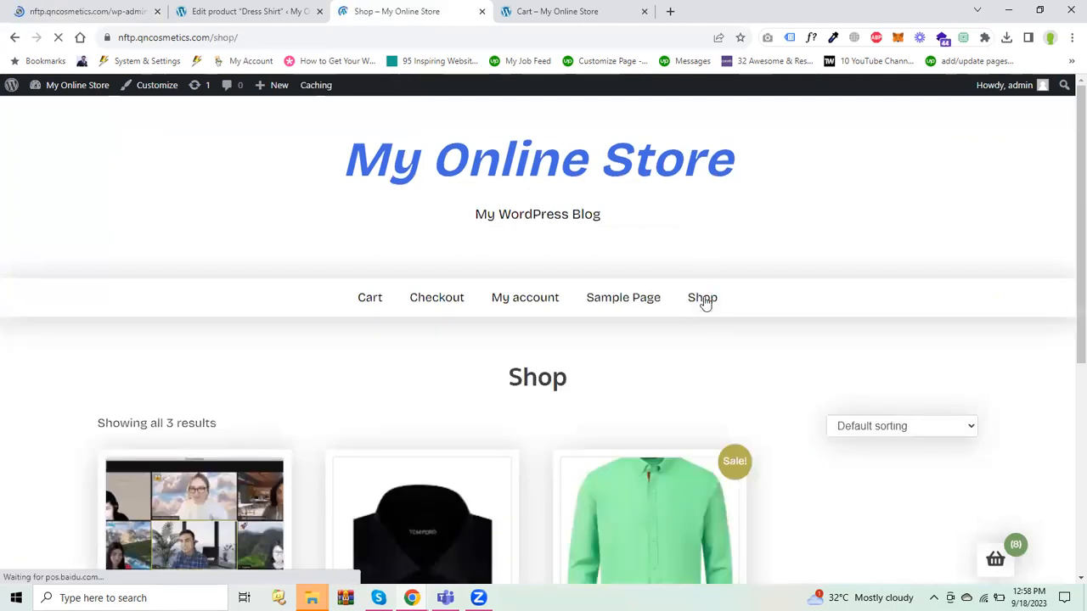
scroll(909, 286, down, 5)
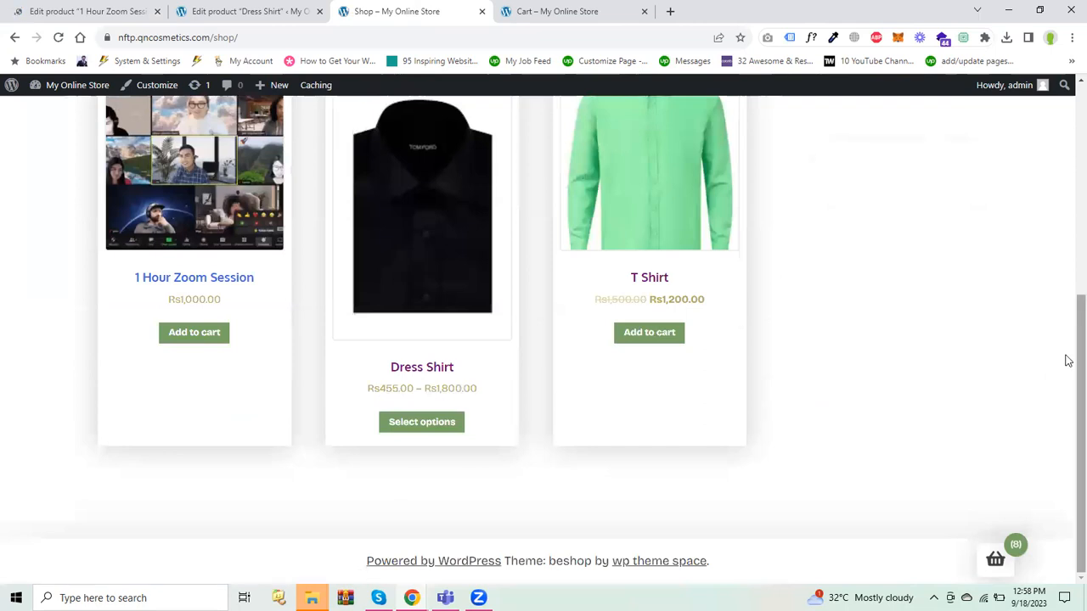
scroll(1068, 359, up, 1)
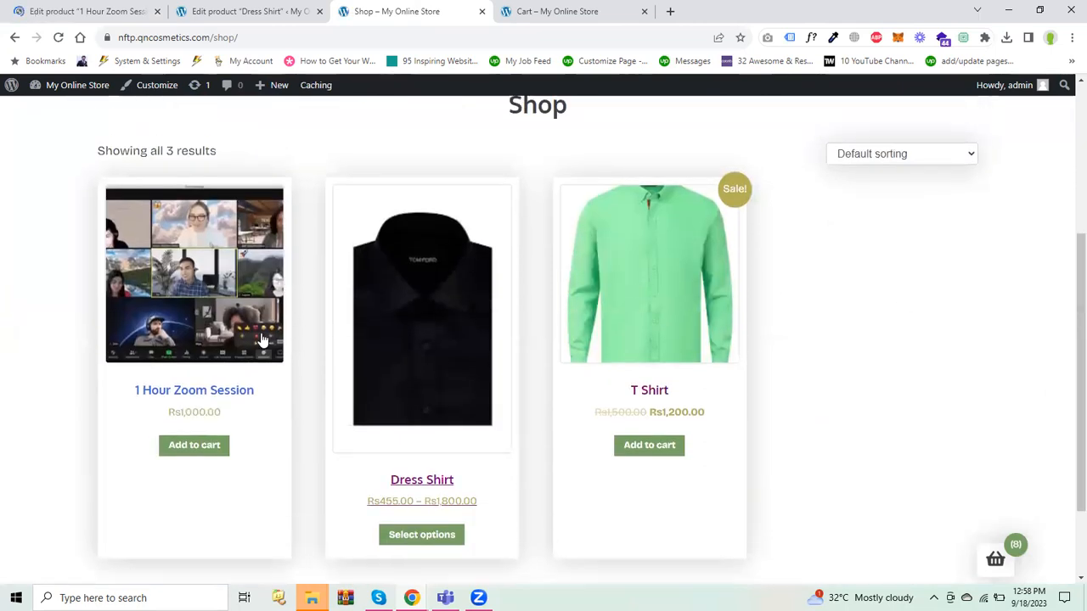
click(207, 329)
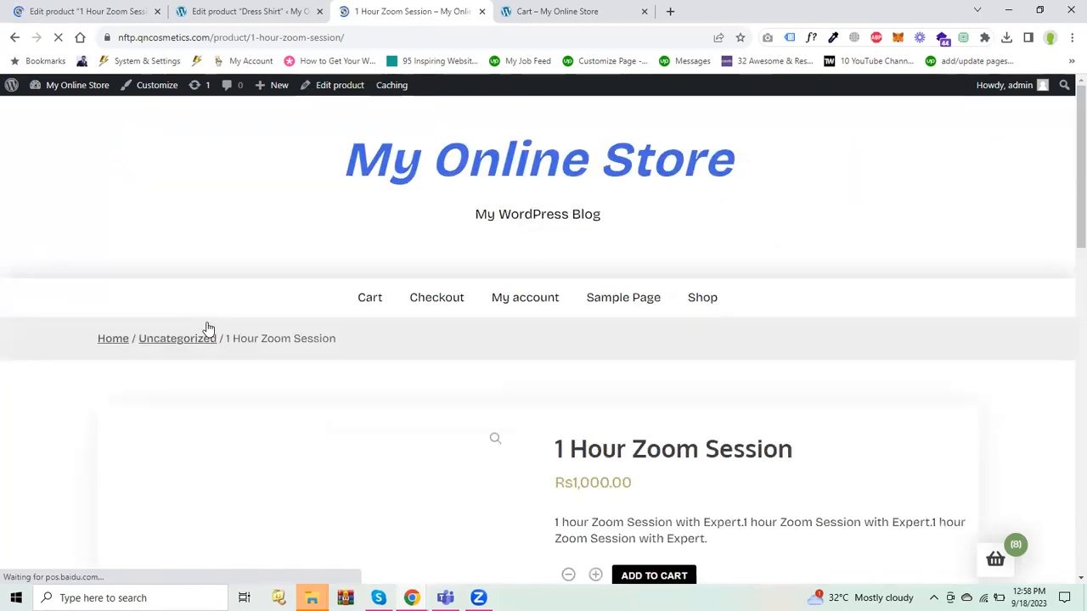
scroll(1068, 219, down, 3)
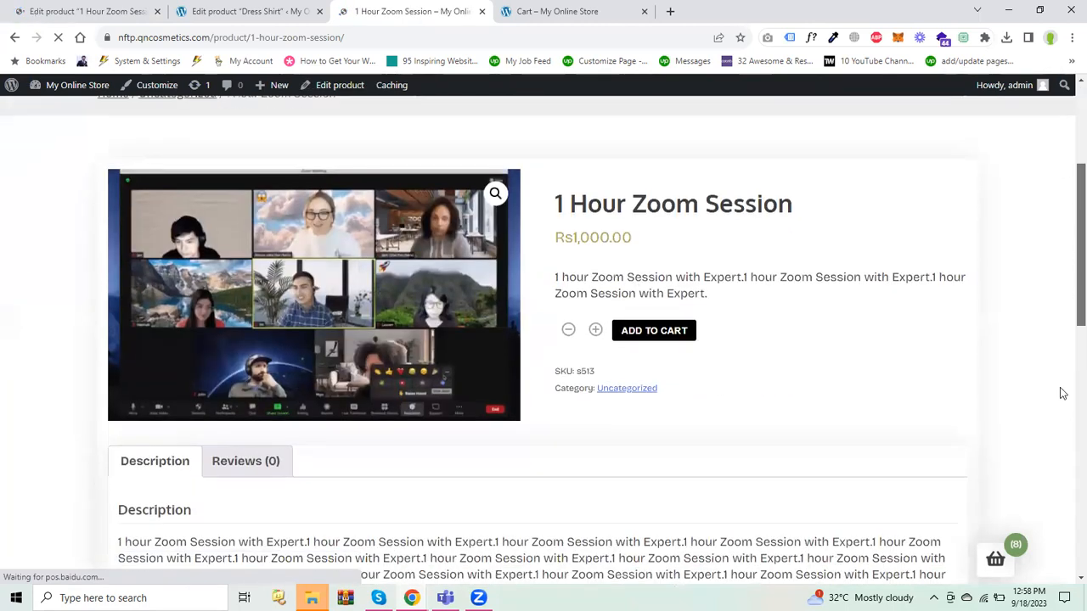
drag(1077, 310, 1077, 314)
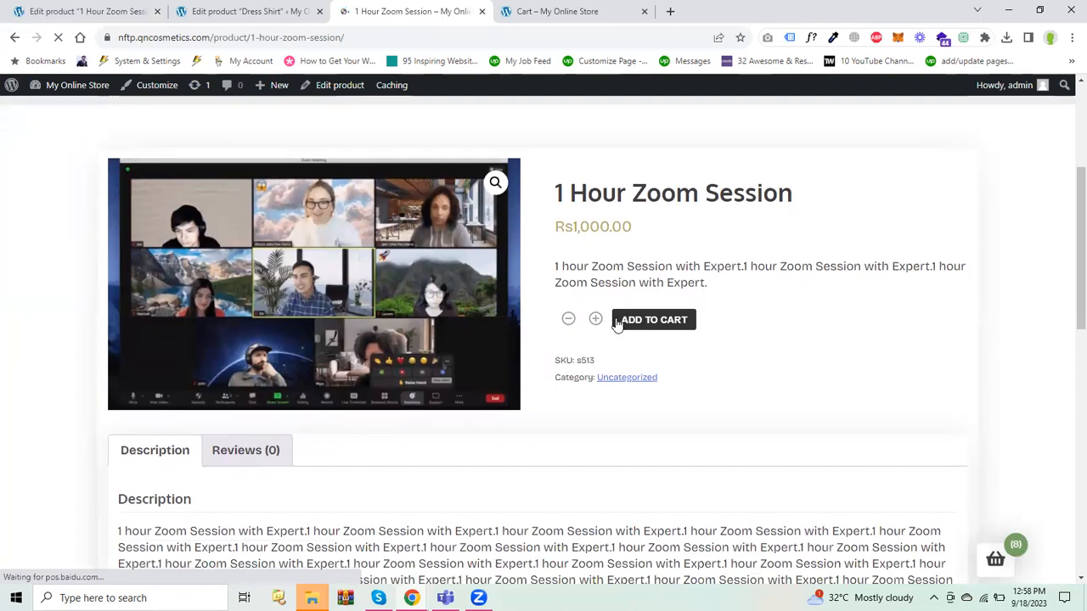
Add the 1 Hour Zoom Session to the cart and view the cart.
click(648, 324)
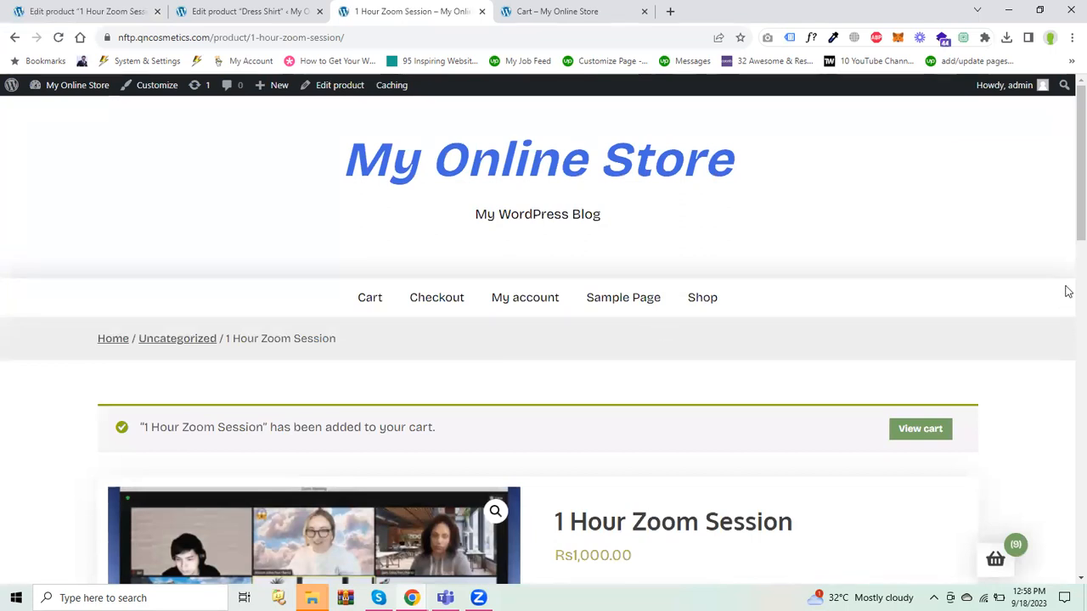
scroll(973, 362, down, 1)
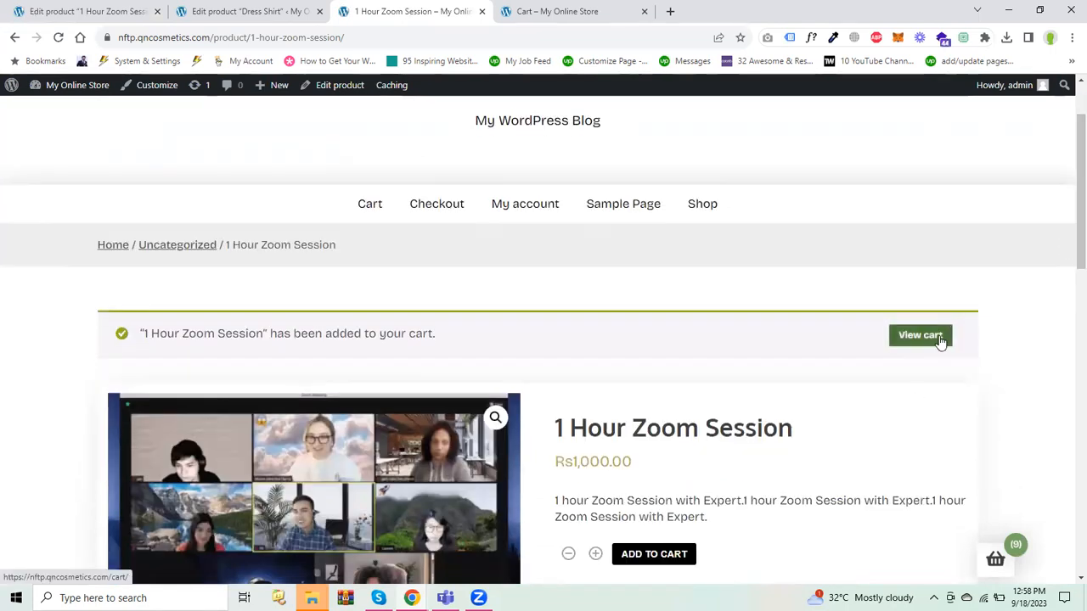
click(942, 338)
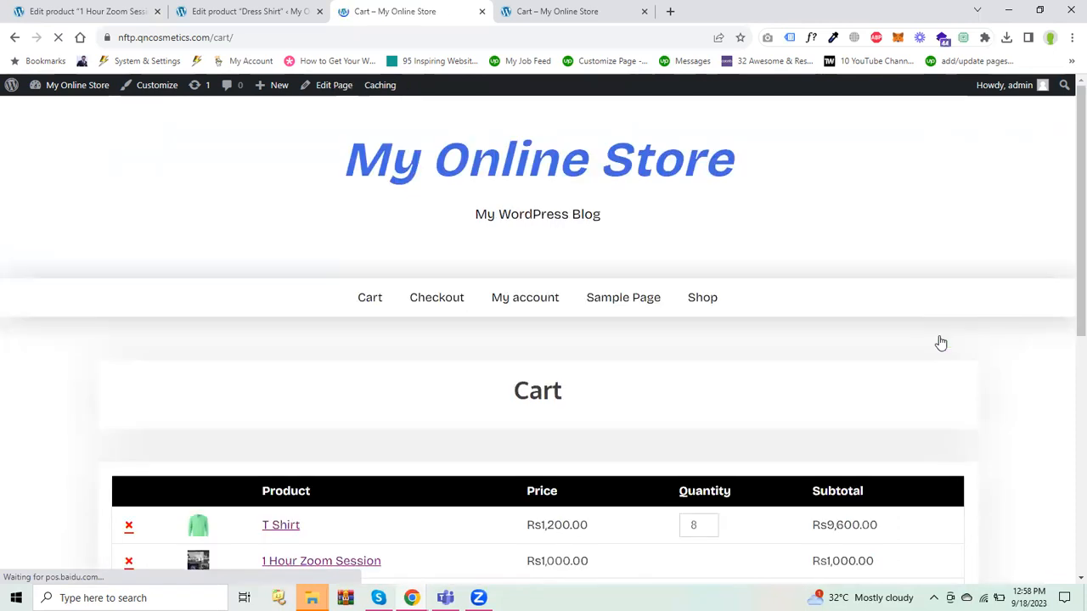
Remove the T Shirt from the cart and proceed to checkout with the 1 Hour Zoom Session.
scroll(1069, 264, down, 3)
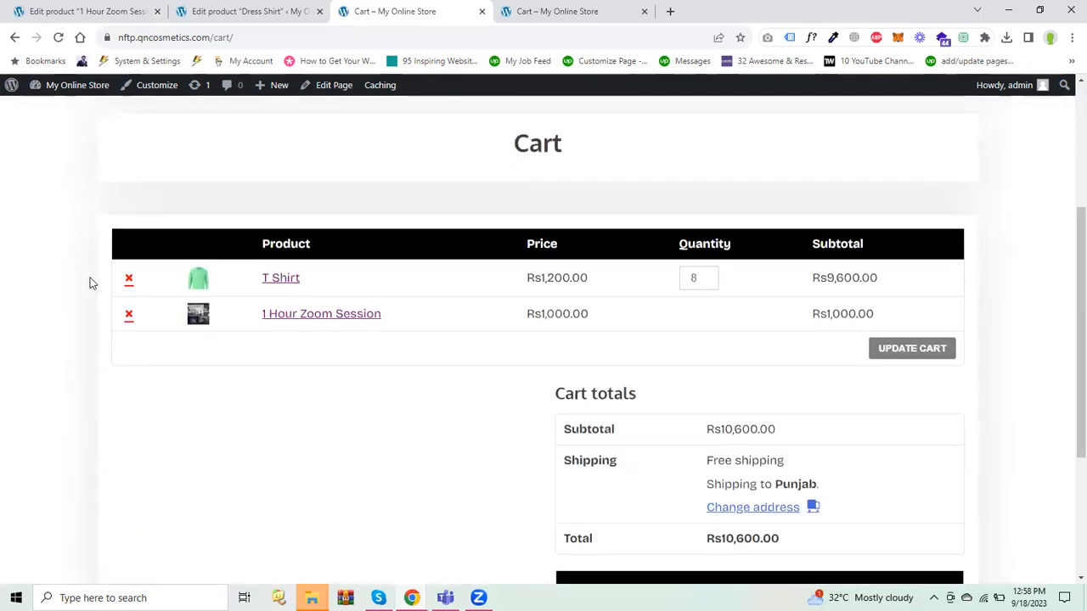
click(129, 280)
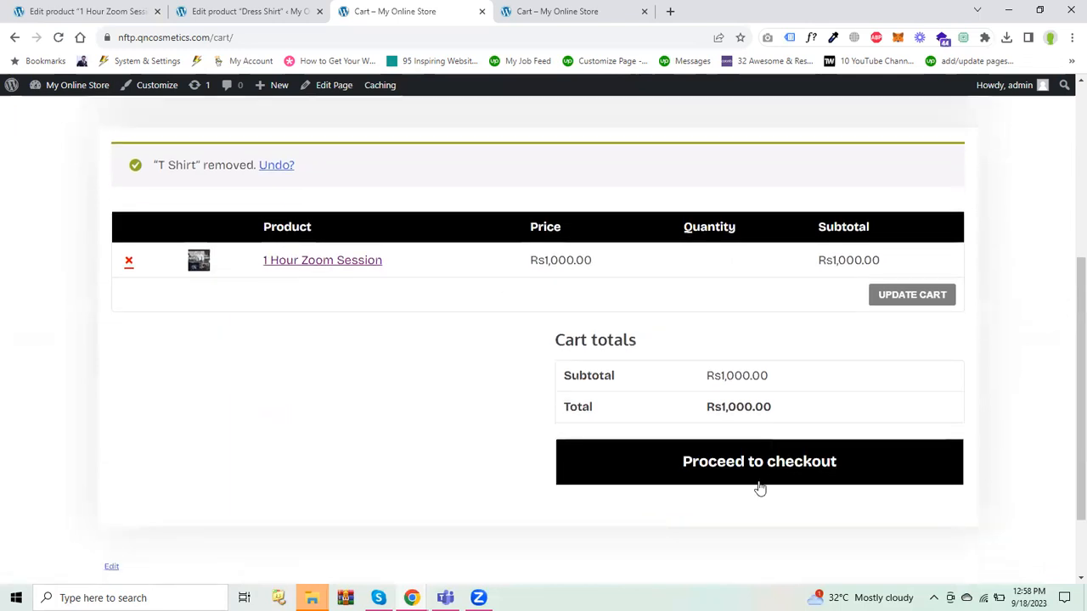
click(744, 474)
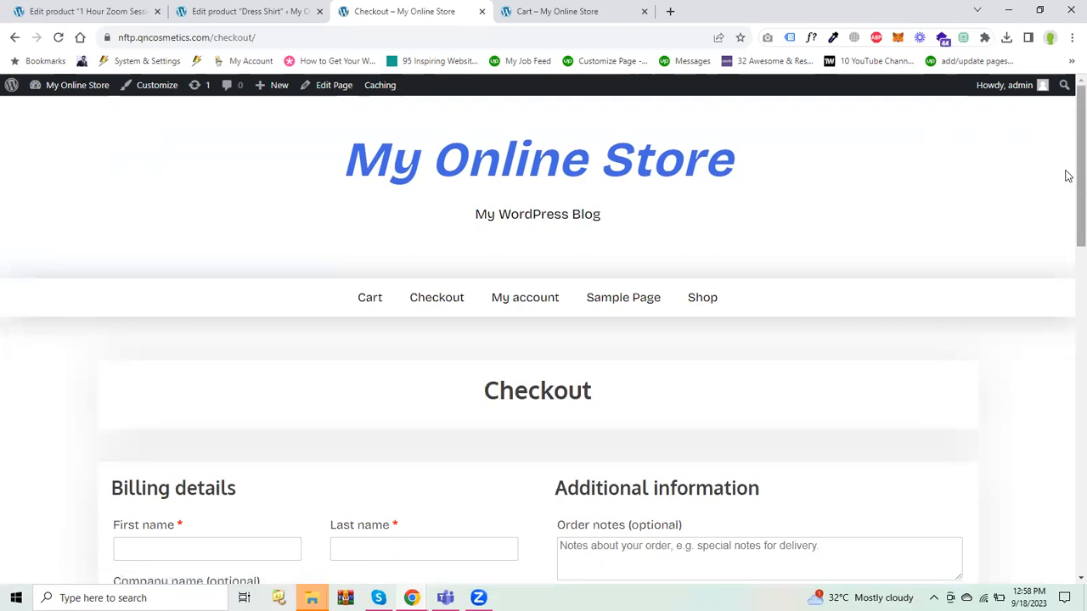
Fill in the billing details from the saved test profile with a last name, and review the order's payment section.
scroll(1067, 255, down, 3)
scroll(1067, 281, down, 2)
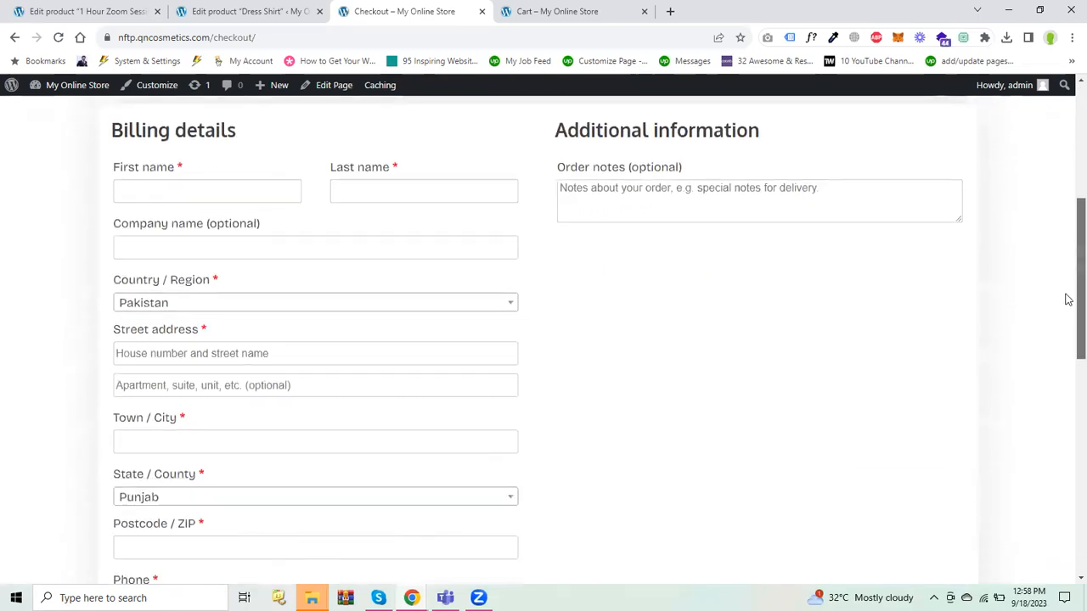
scroll(1065, 297, up, 2)
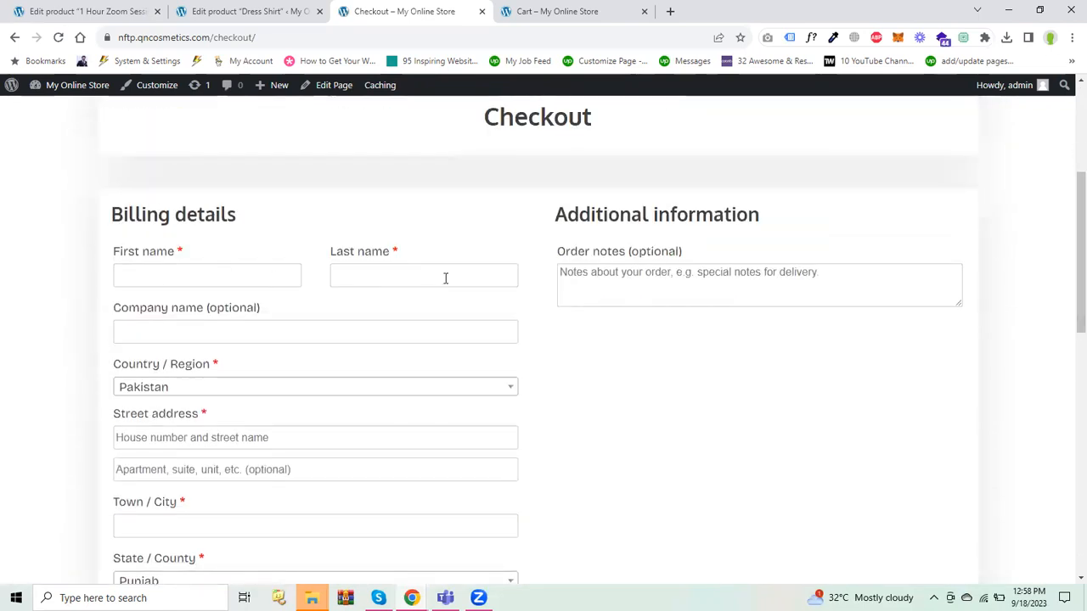
scroll(1067, 238, up, 1)
scroll(1062, 264, down, 2)
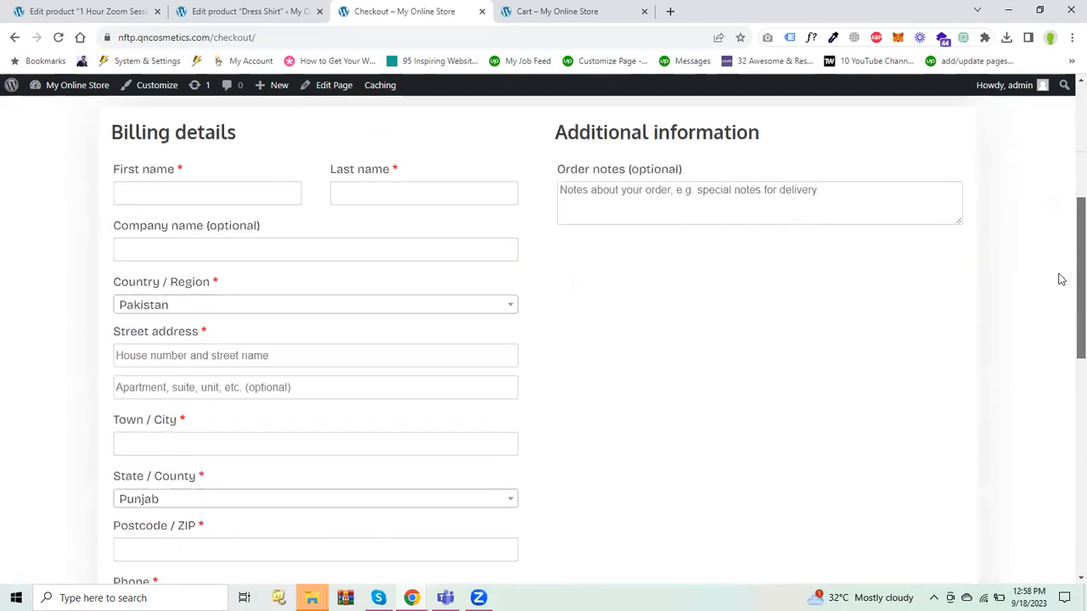
click(187, 192)
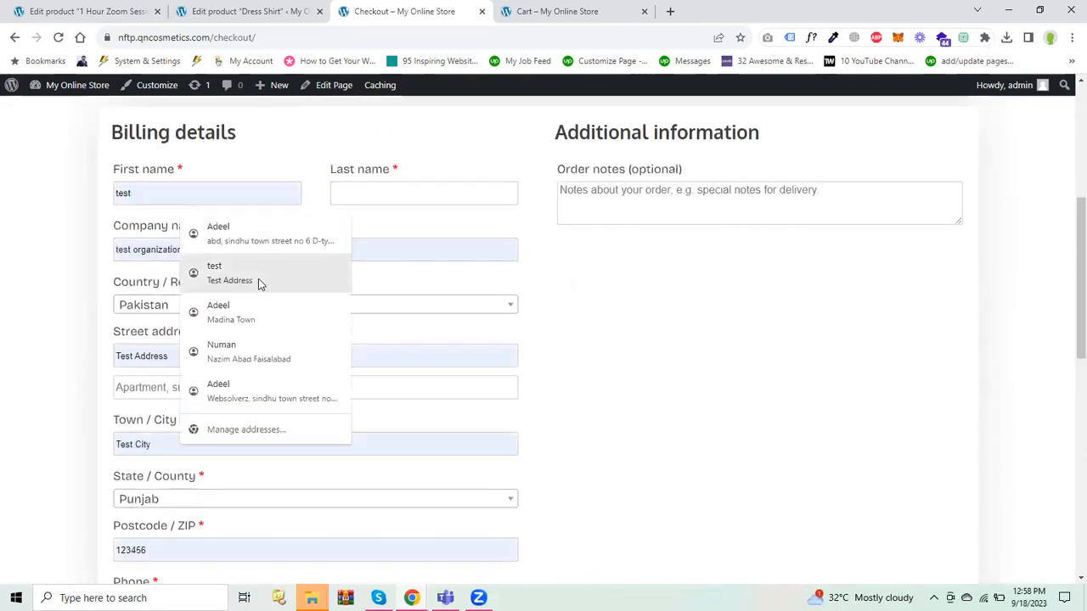
click(292, 289)
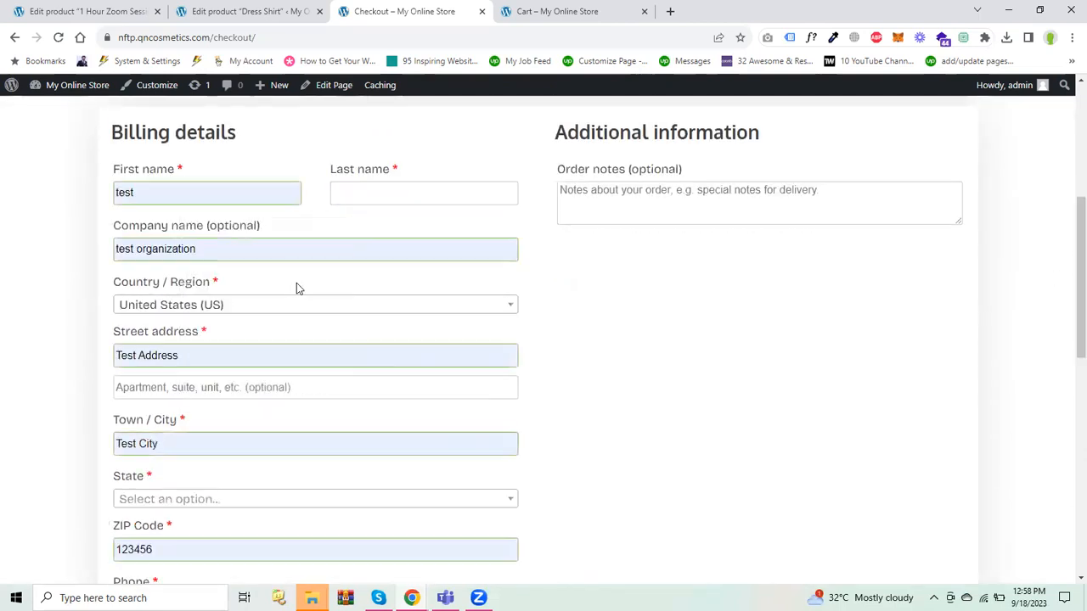
click(448, 204)
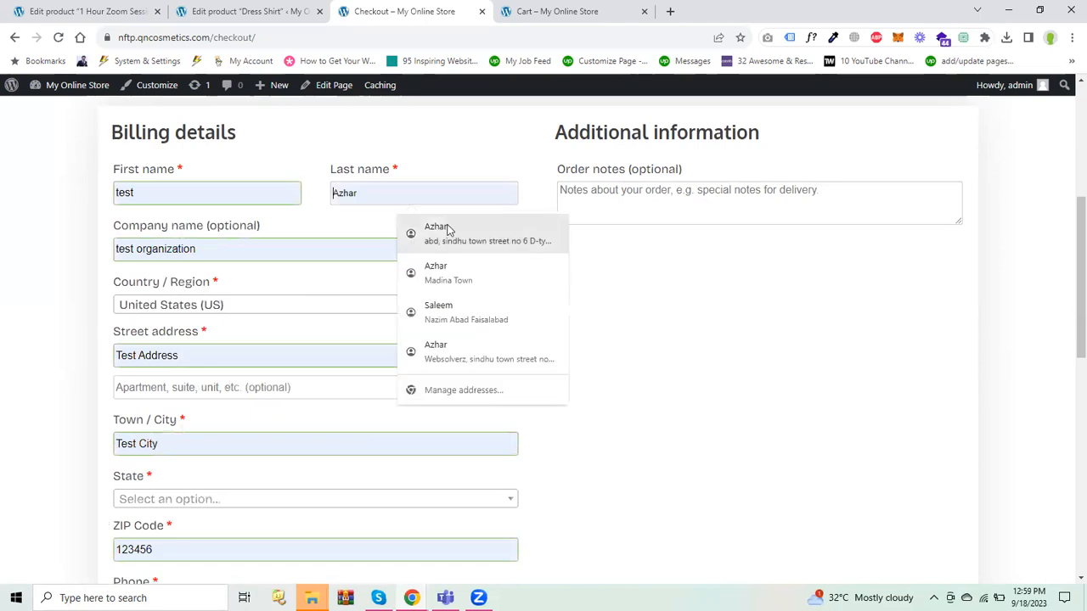
click(498, 277)
drag(1069, 293, 1031, 524)
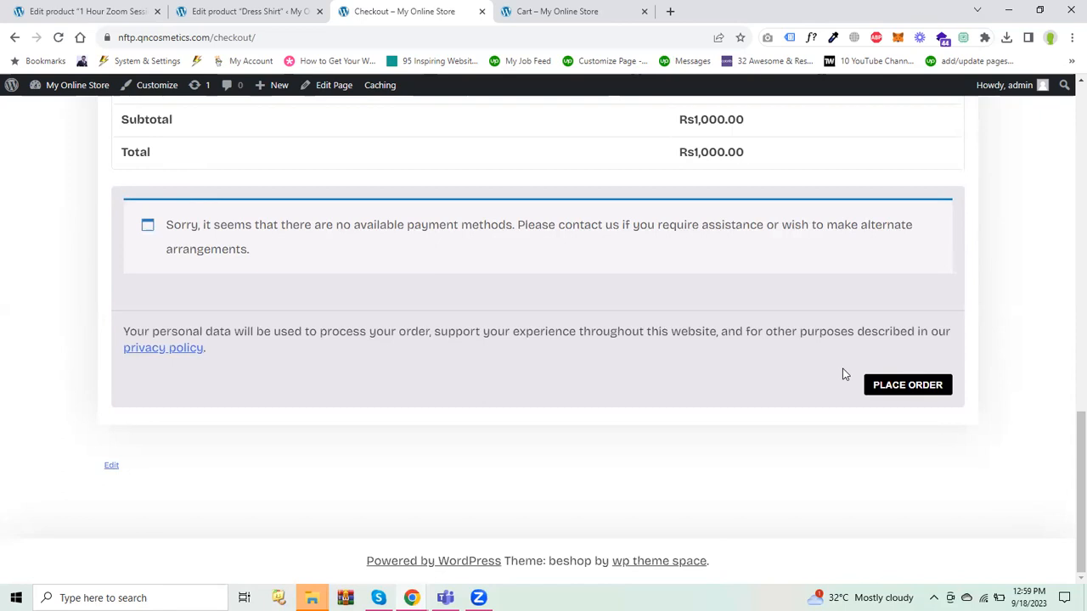
drag(1068, 434, 1067, 396)
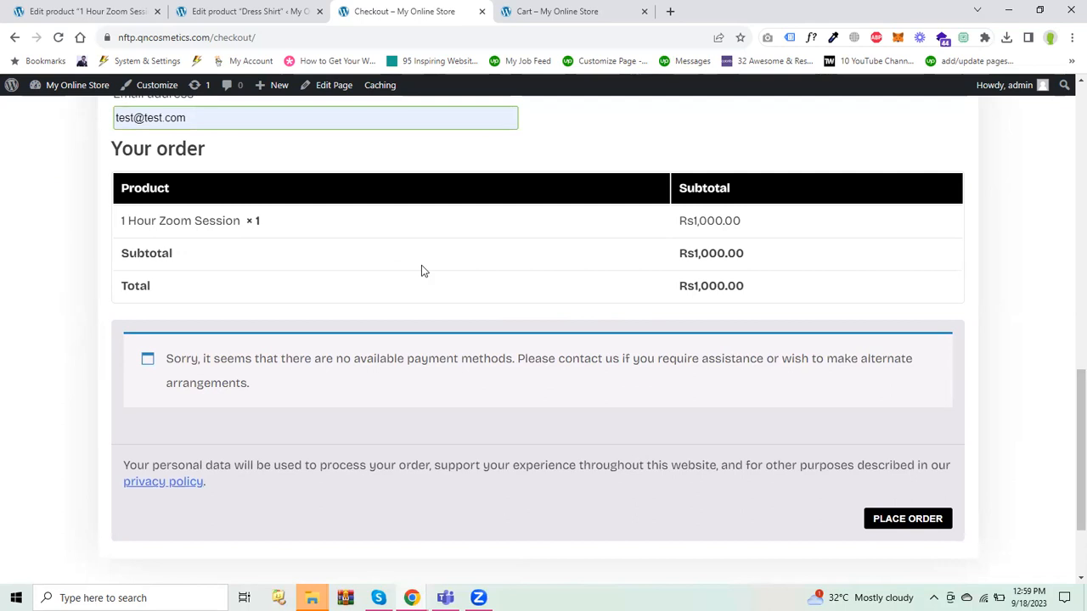
Return to the store's admin area and open the WooCommerce payment settings.
click(51, 10)
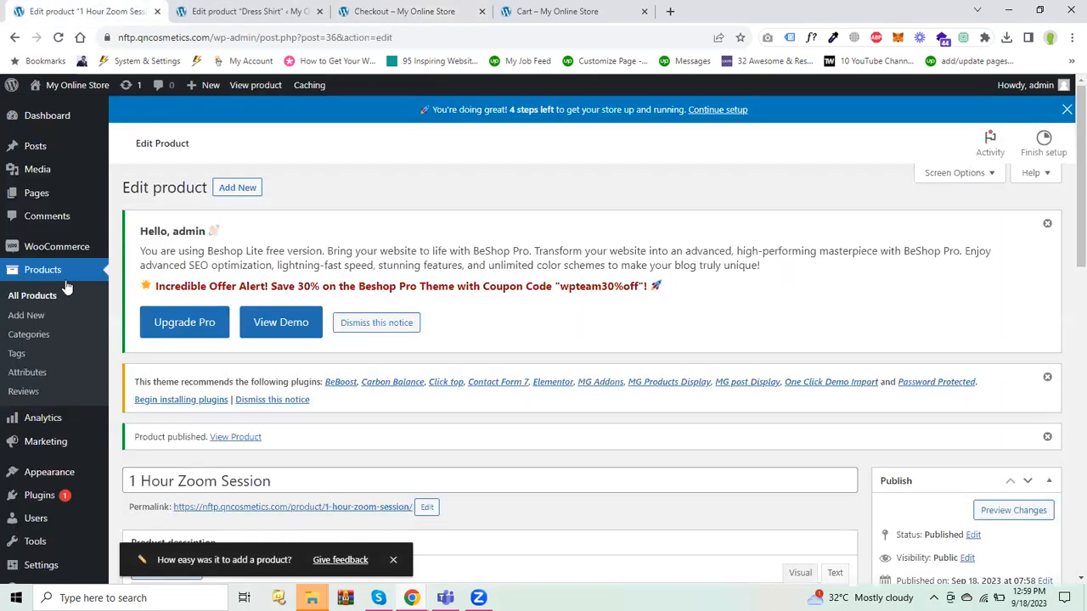
mouse_move(49, 248)
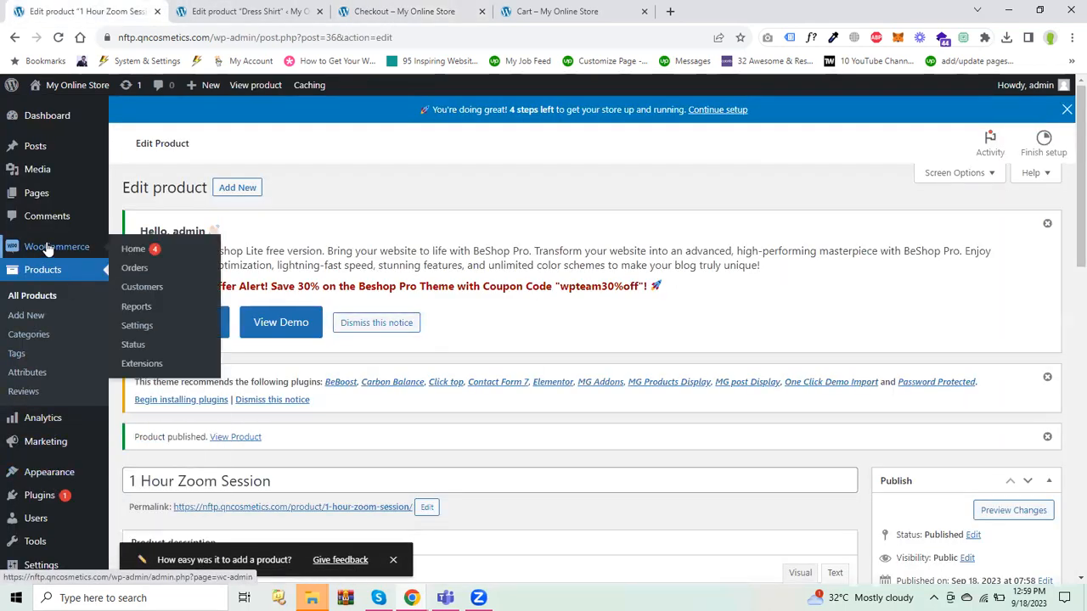
click(136, 326)
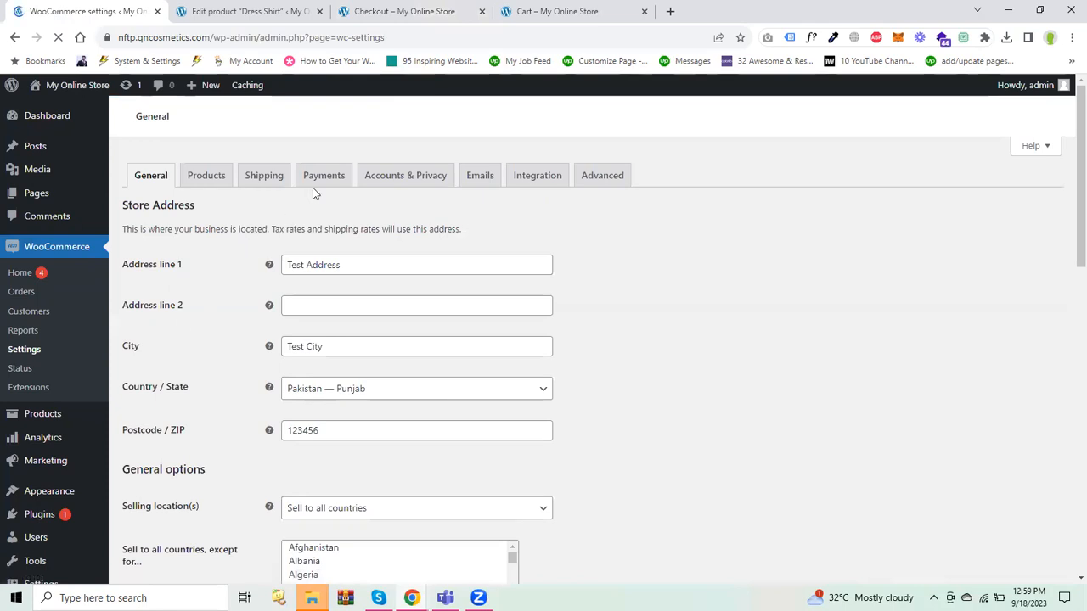
click(326, 181)
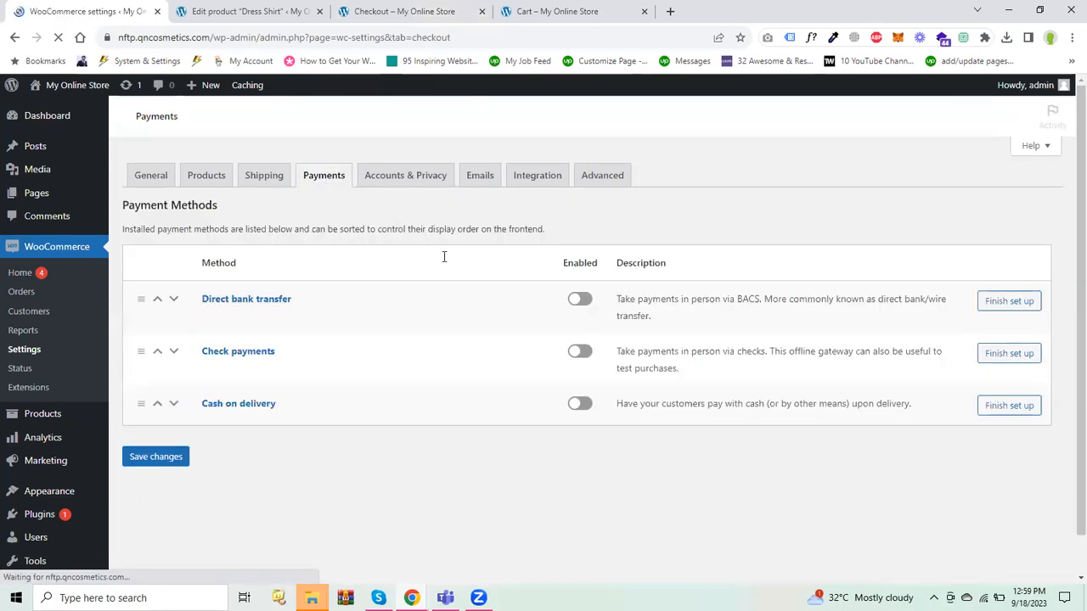
Enable the Cash on delivery payment method and save the changes.
scroll(764, 425, down, 2)
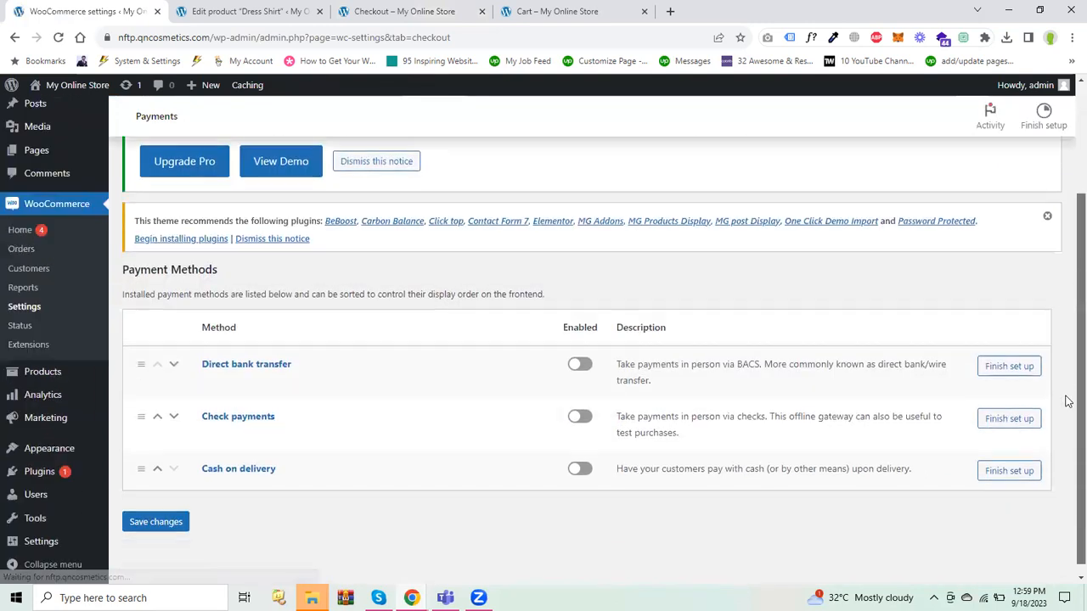
click(582, 488)
scroll(519, 448, down, 2)
click(157, 426)
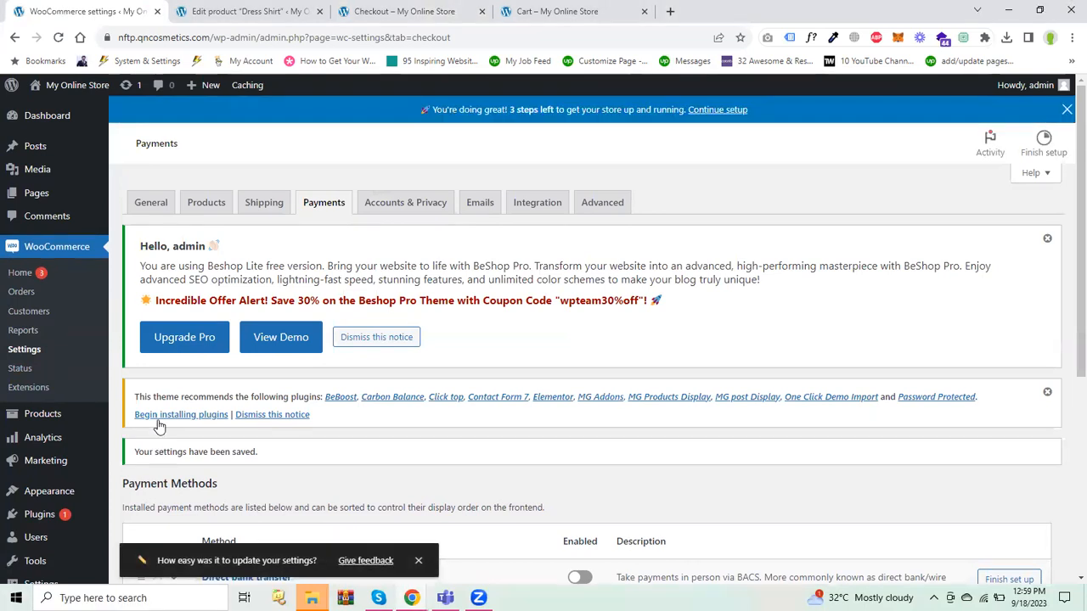
key(alt+Tab)
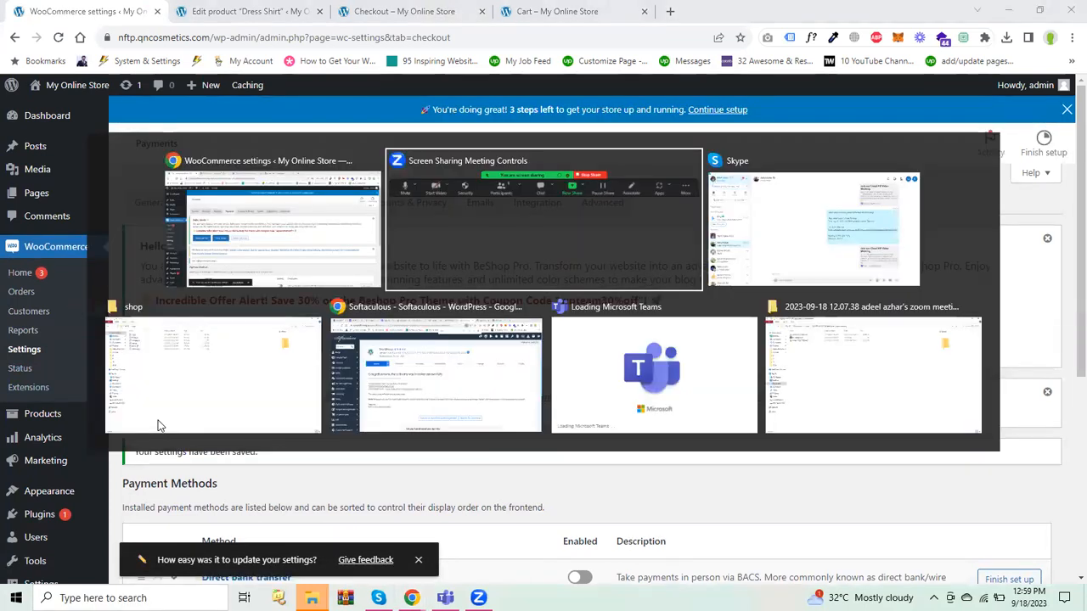
key(Tab)
key(Tab)
key(Tab)
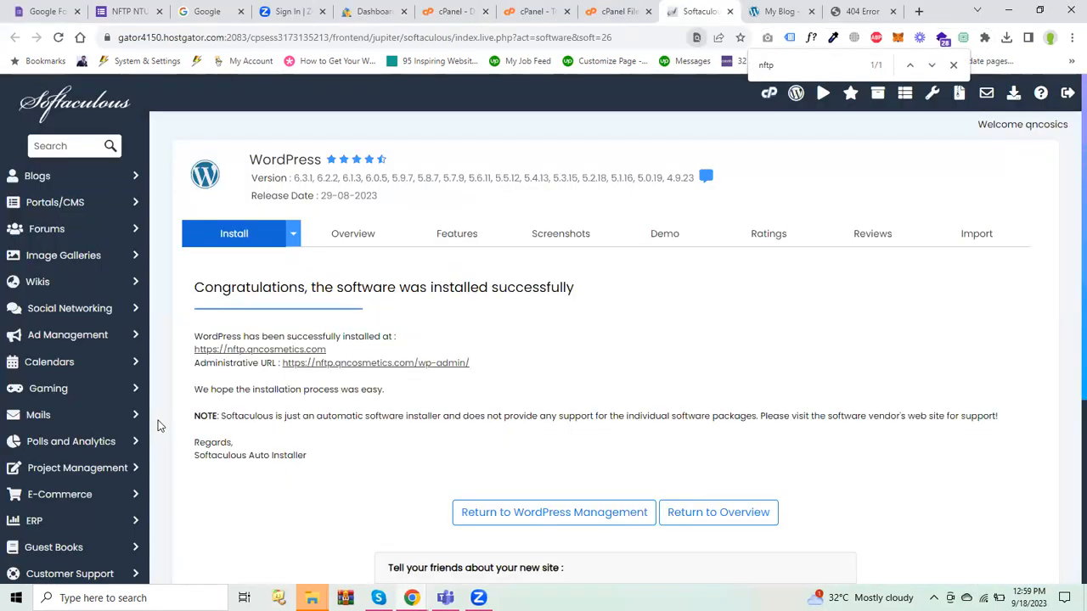
key(alt+Tab)
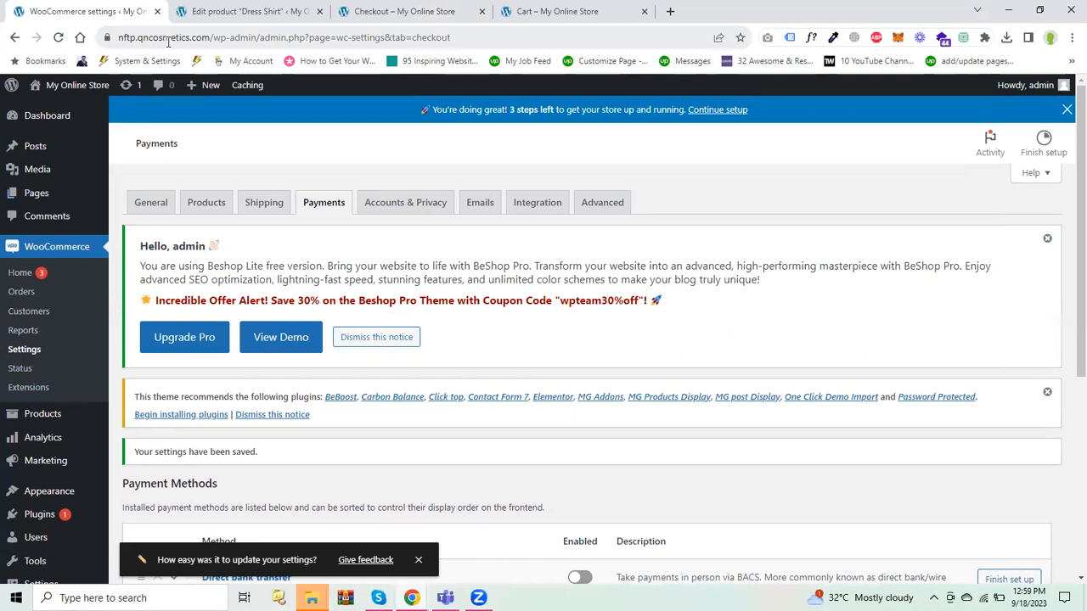
Check the payment methods list, then return to the checkout page and reload it.
key(End)
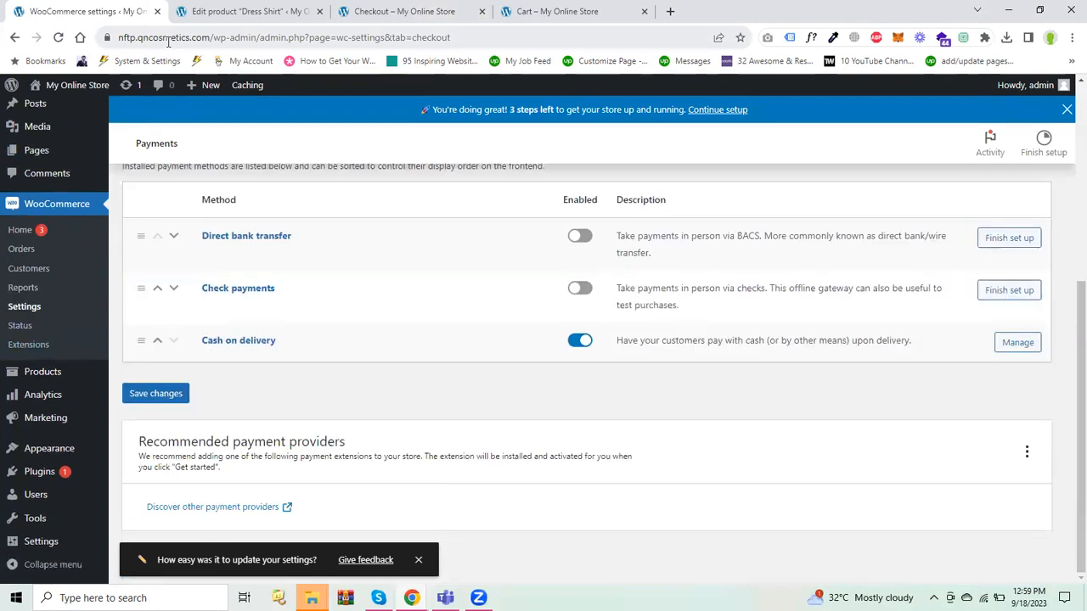
click(560, 8)
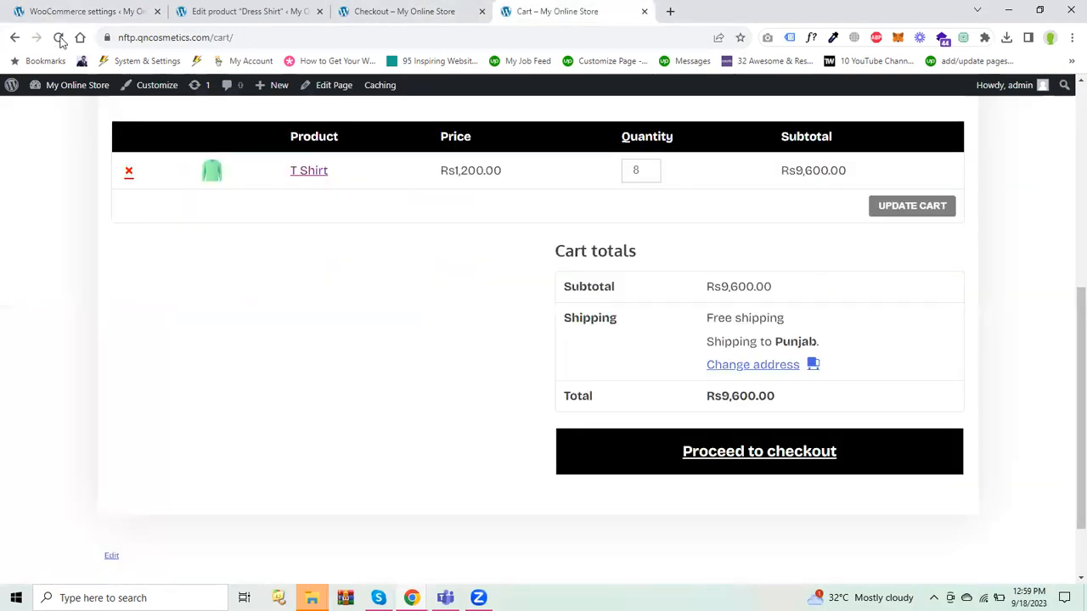
click(436, 9)
click(59, 39)
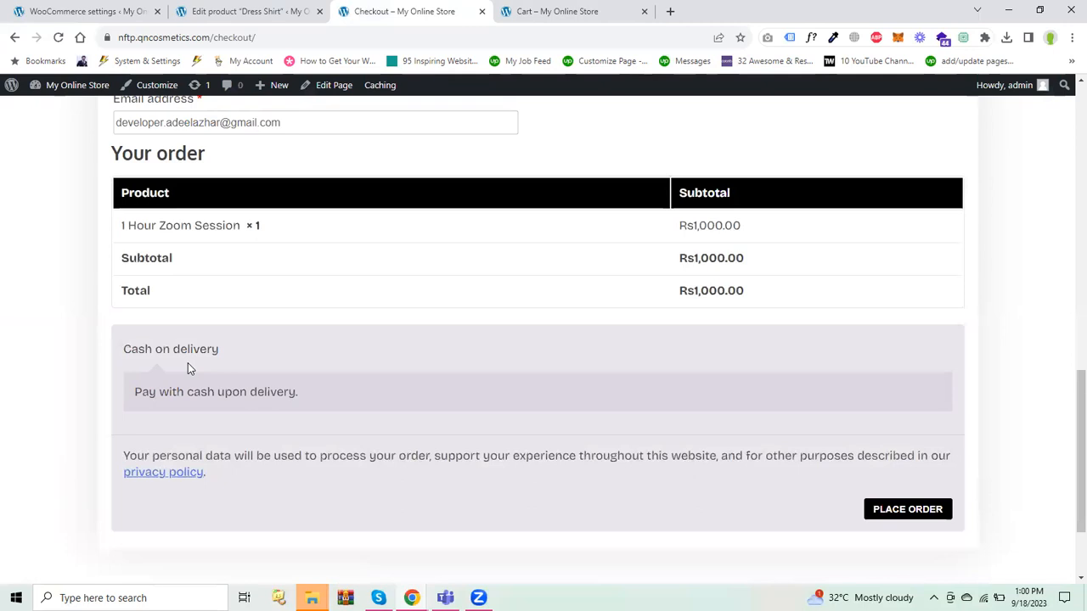
Fill in the billing details from the saved test profile, enter the last name and try to place the order.
scroll(1043, 343, up, 5)
scroll(1043, 343, up, 5)
scroll(1048, 277, down, 4)
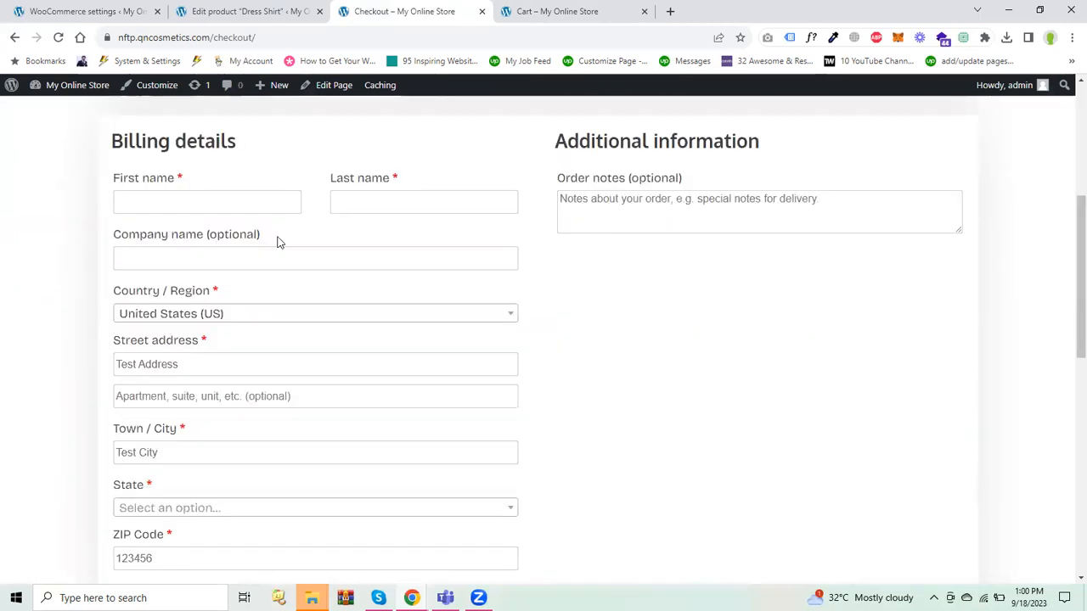
click(277, 212)
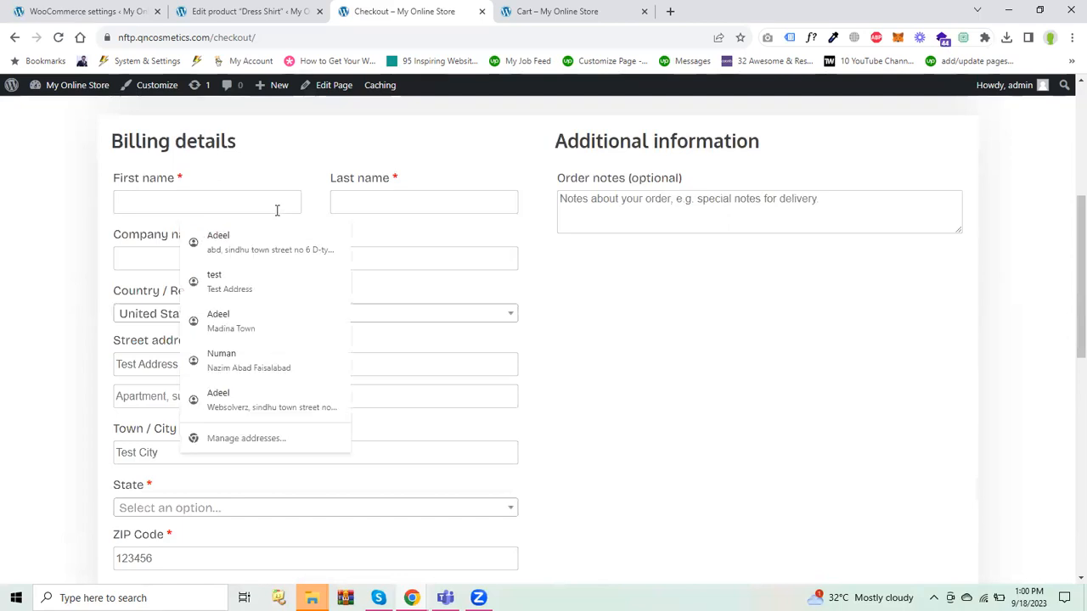
click(257, 282)
text(Azhar)
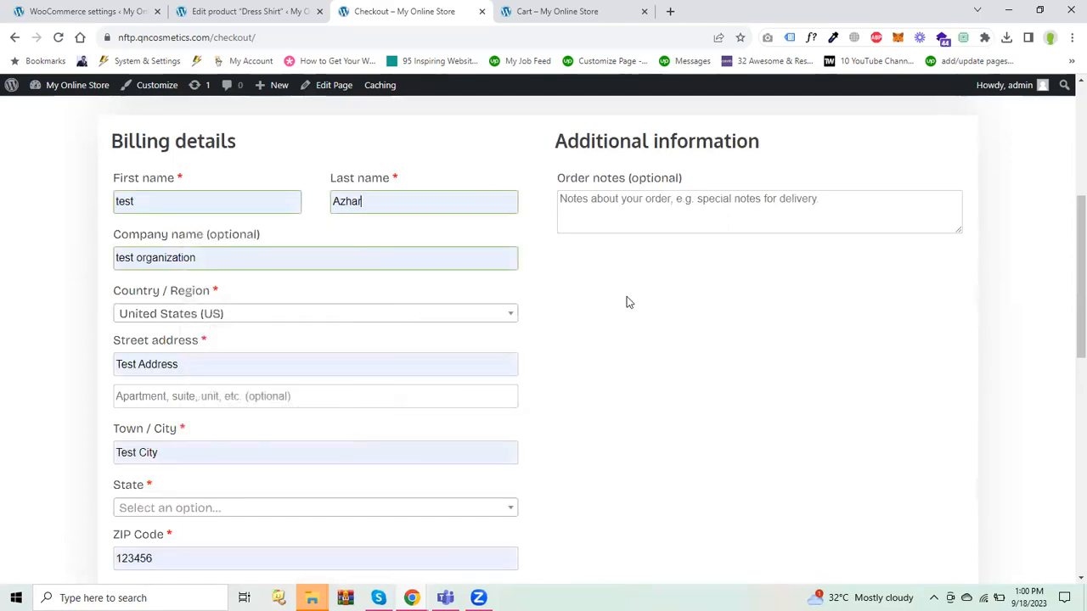
scroll(1065, 332, down, 8)
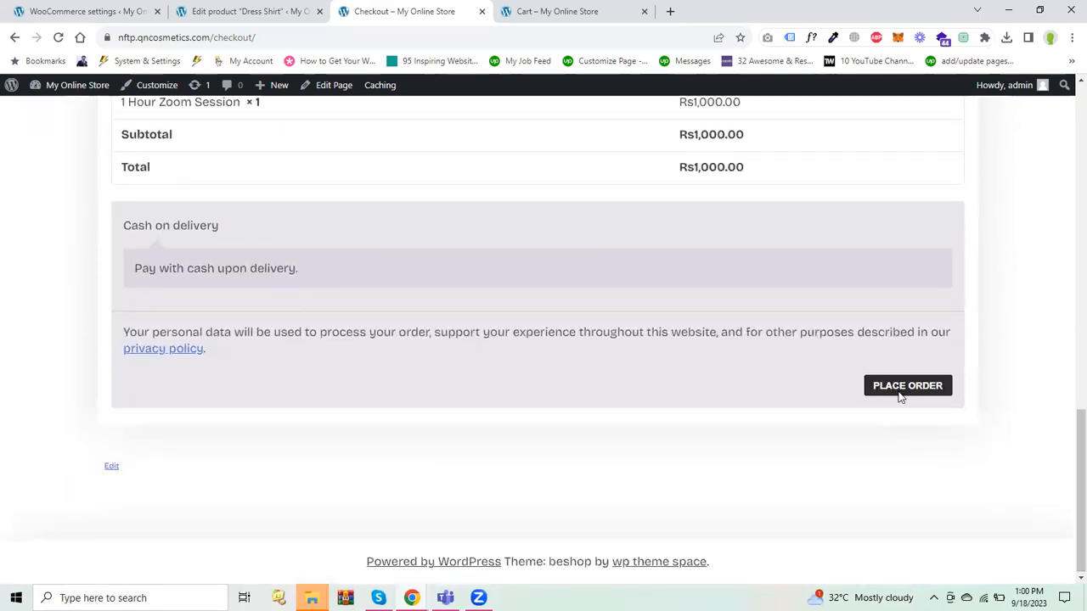
click(899, 392)
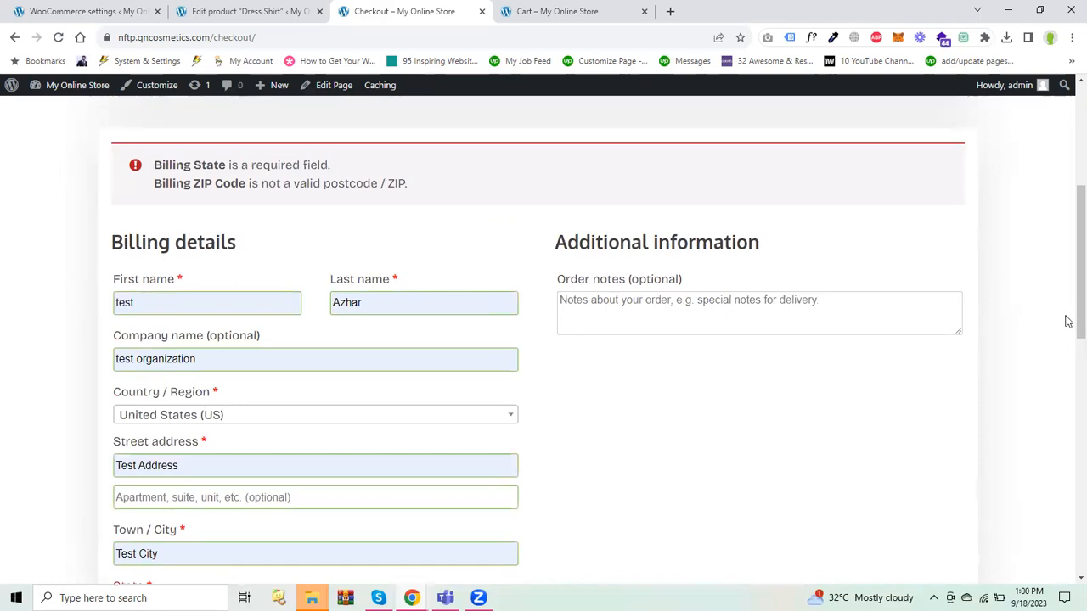
Set the billing state to Alaska and reselect United States (US) as the country.
scroll(1068, 331, down, 3)
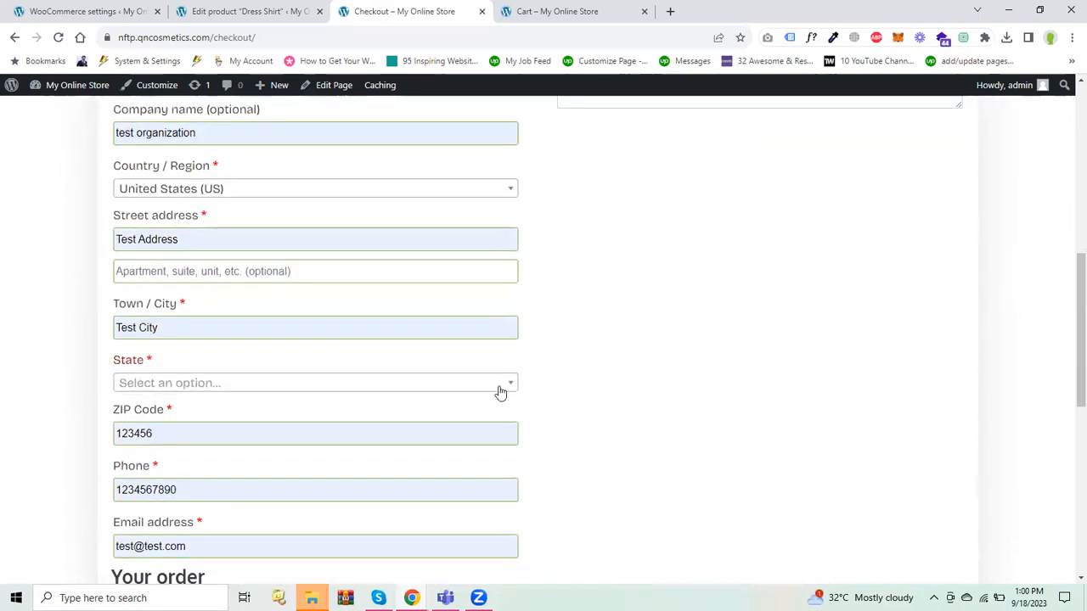
click(305, 392)
click(260, 458)
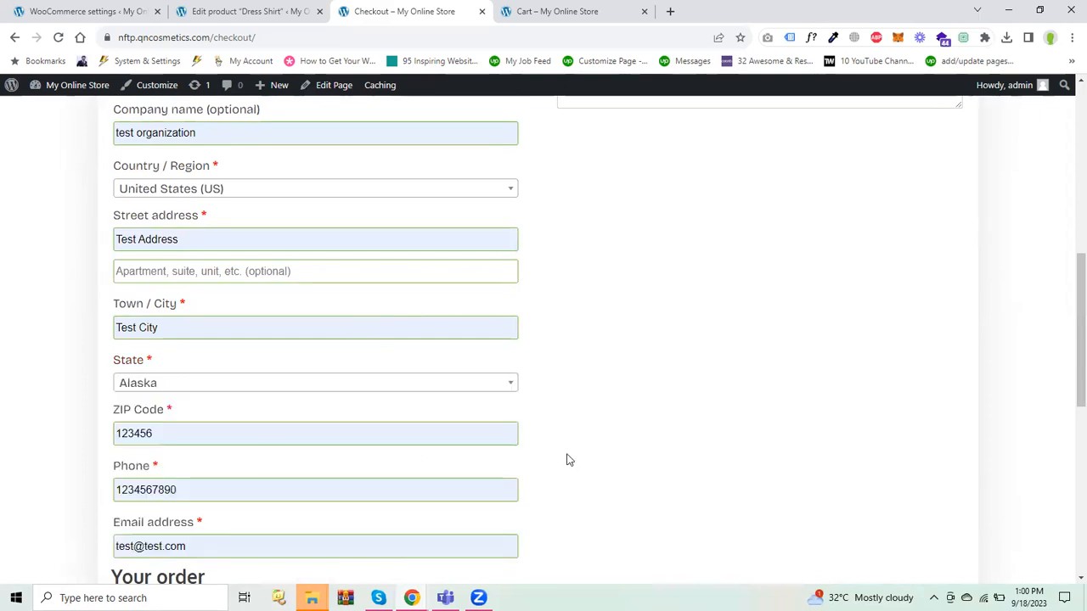
scroll(1068, 343, up, 1)
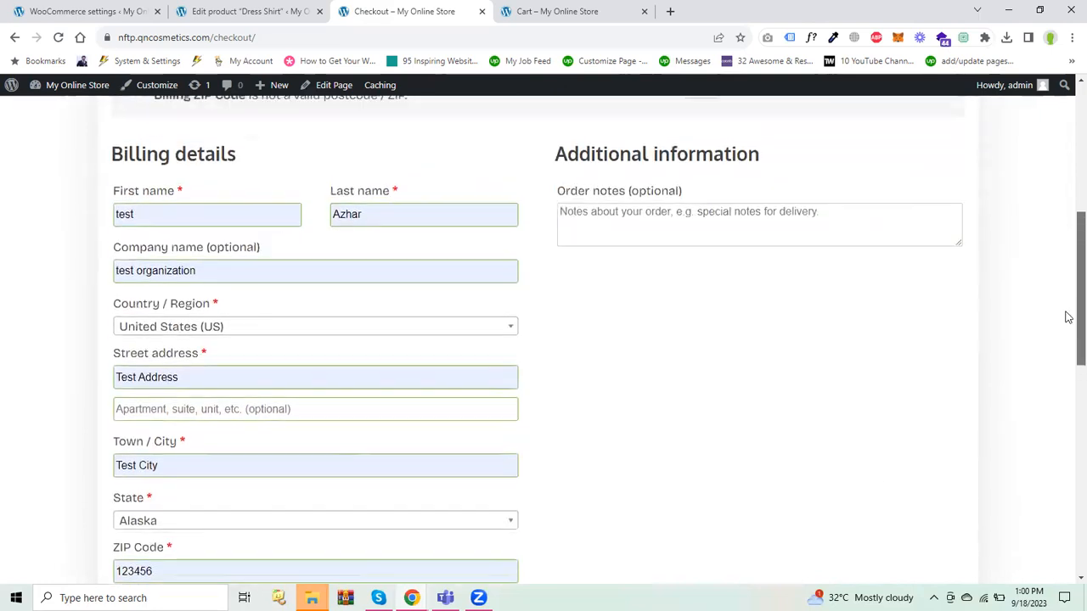
click(452, 284)
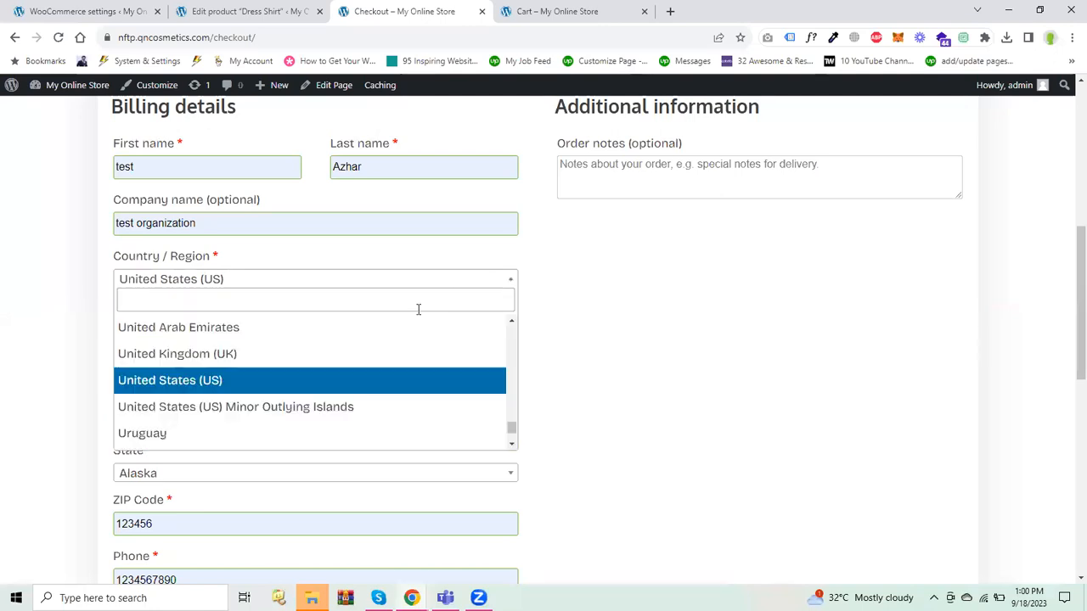
click(361, 389)
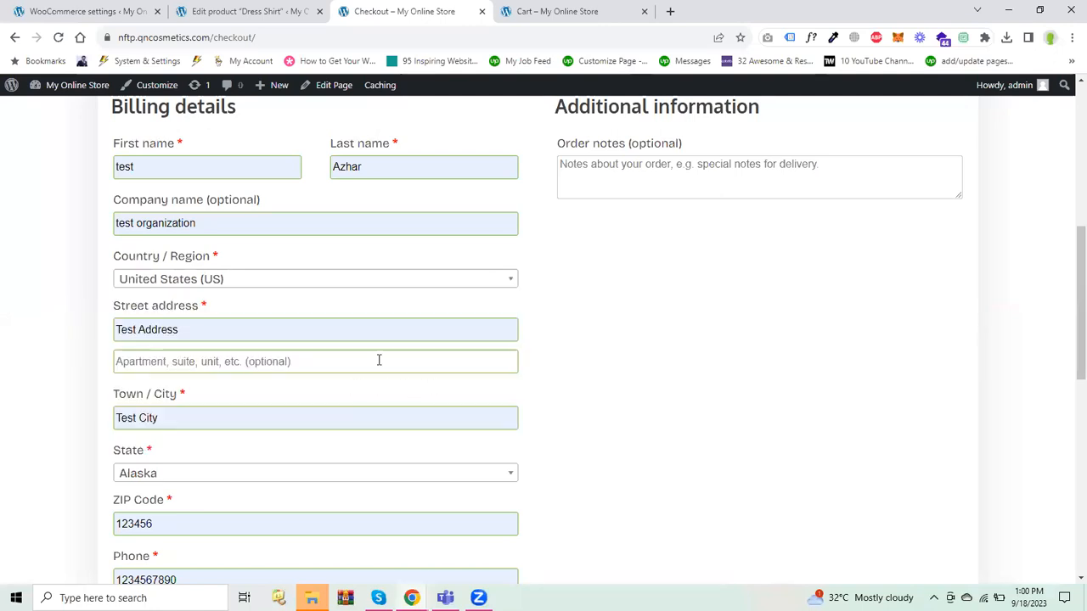
Enter assa in the optional second line of the billing address and try to place the order again.
click(362, 355)
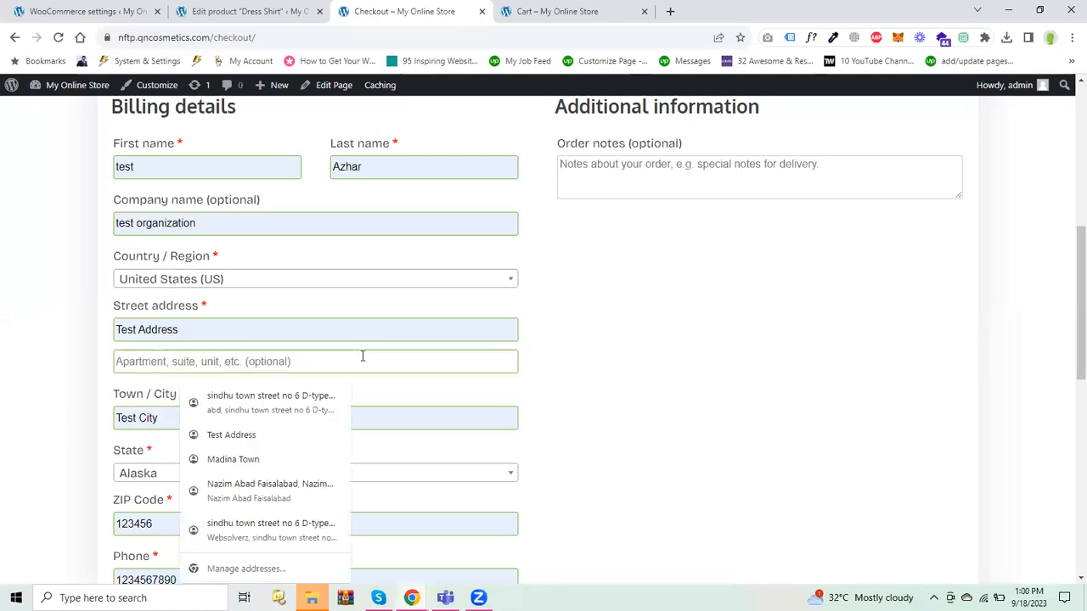
click(258, 438)
text(assa)
drag(1065, 308, 1068, 517)
click(909, 396)
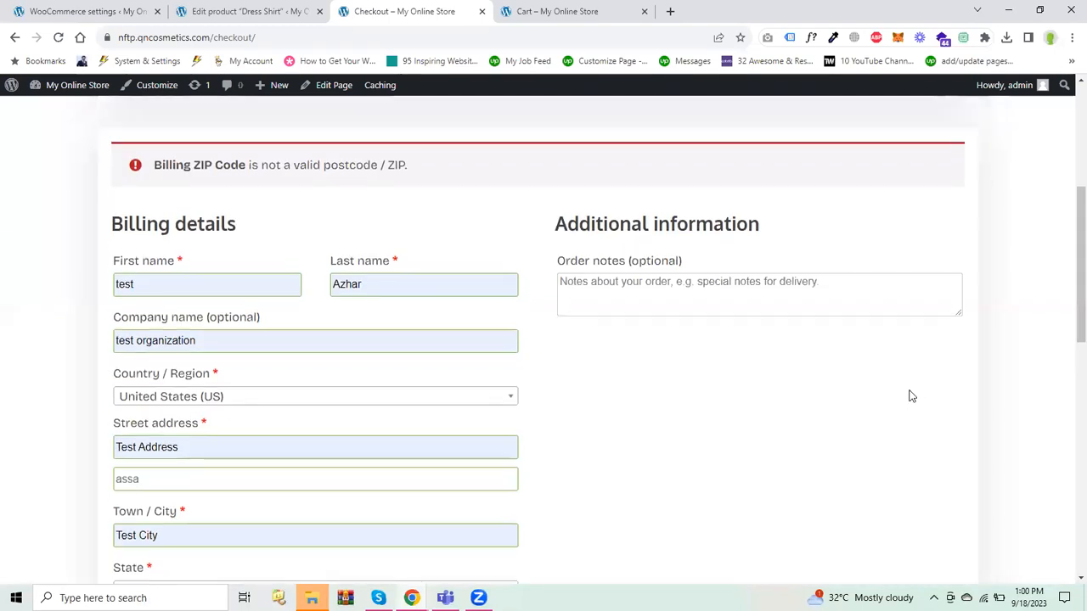
Replace the billing ZIP code with 38000 and change the billing country to Pakistan.
drag(1068, 201, 1067, 301)
double_click(185, 380)
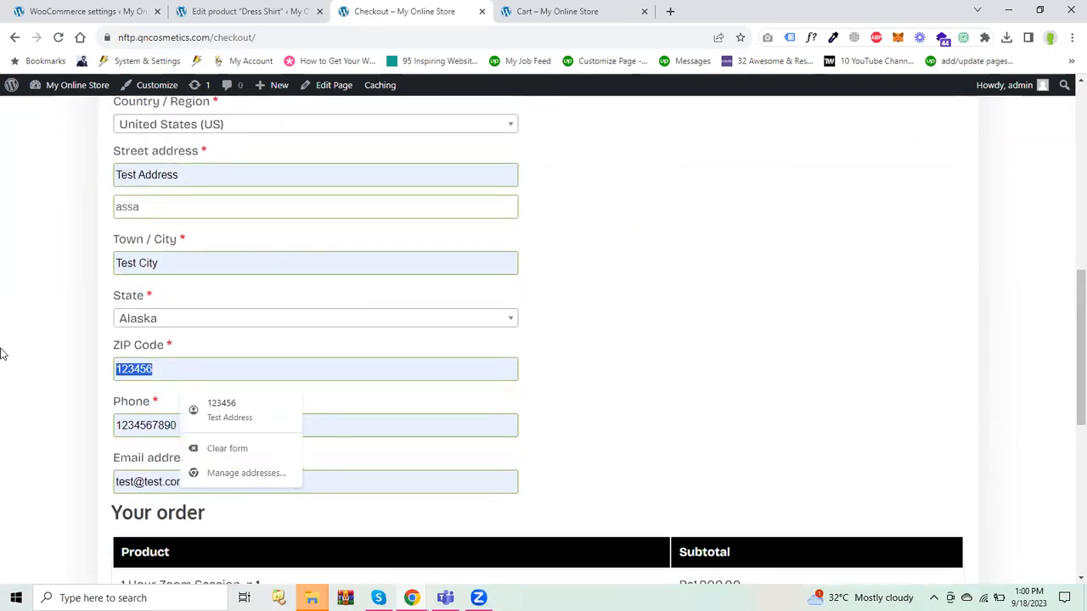
text(38000)
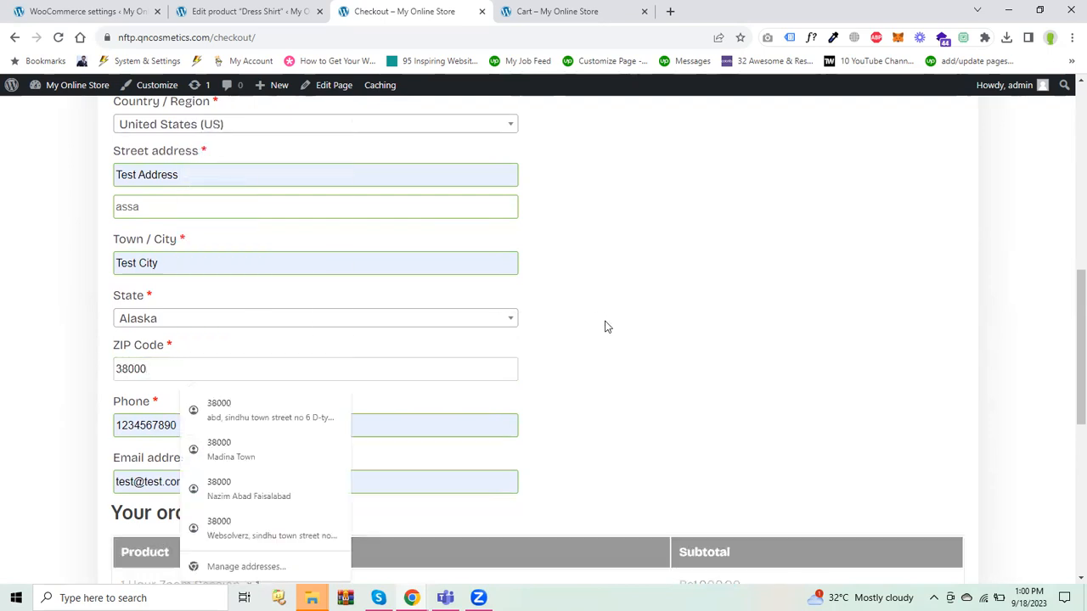
click(288, 466)
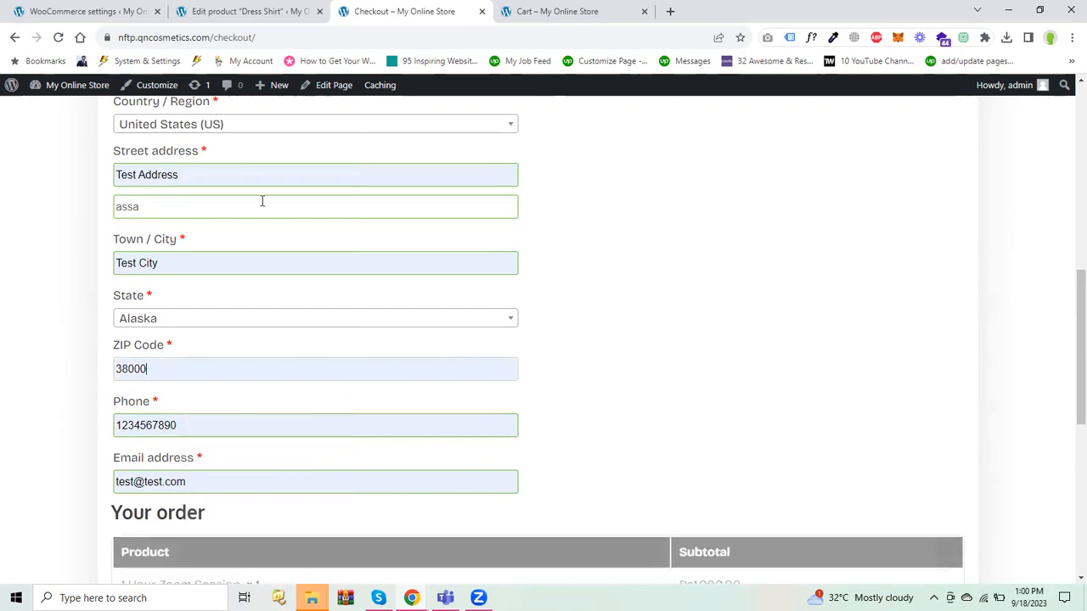
click(368, 129)
text(p)
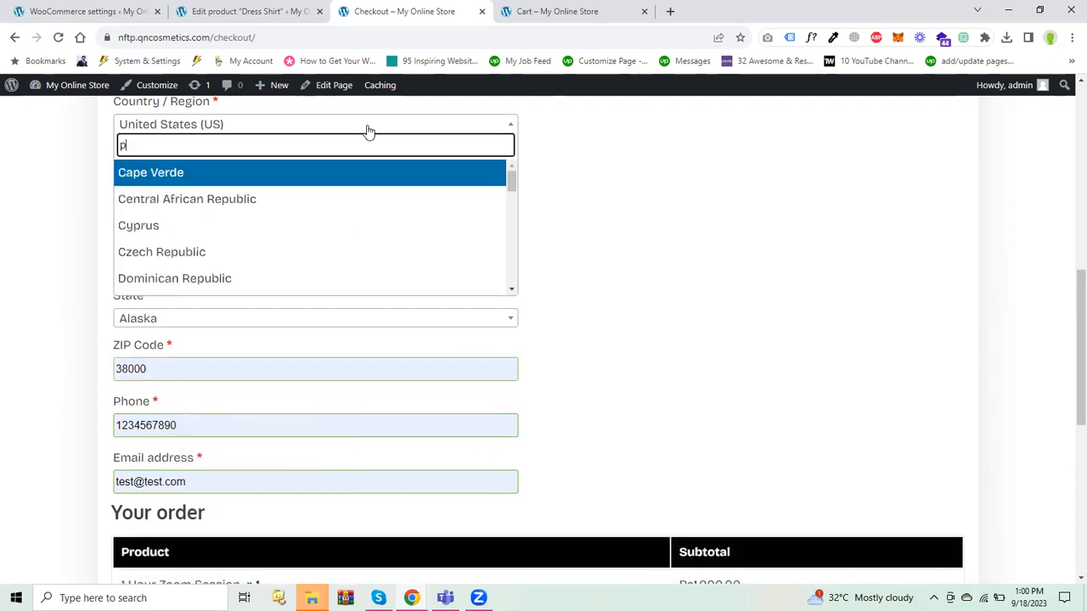
text(a)
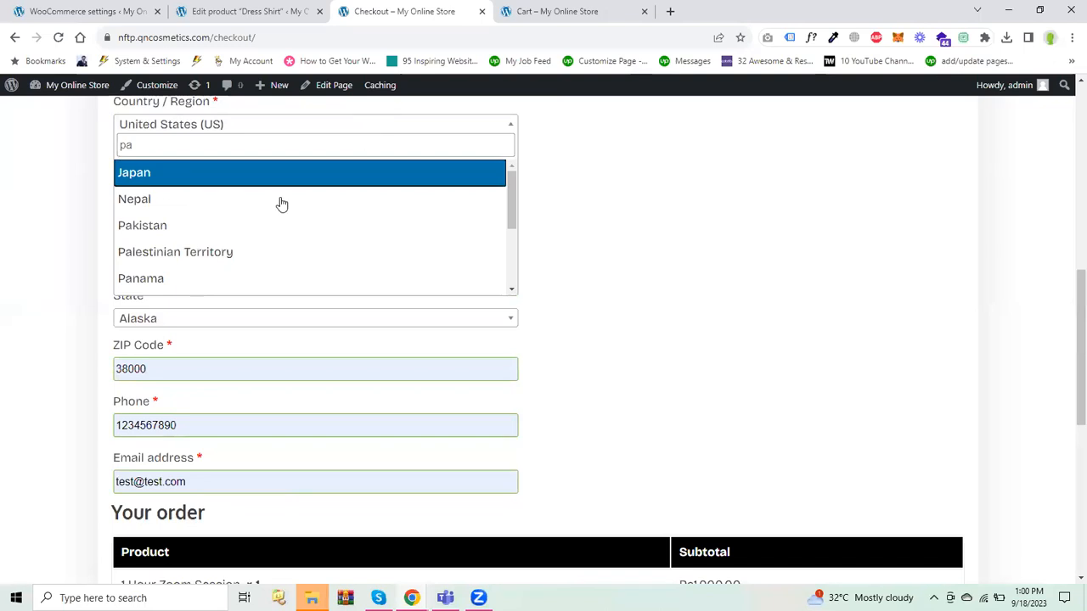
click(204, 224)
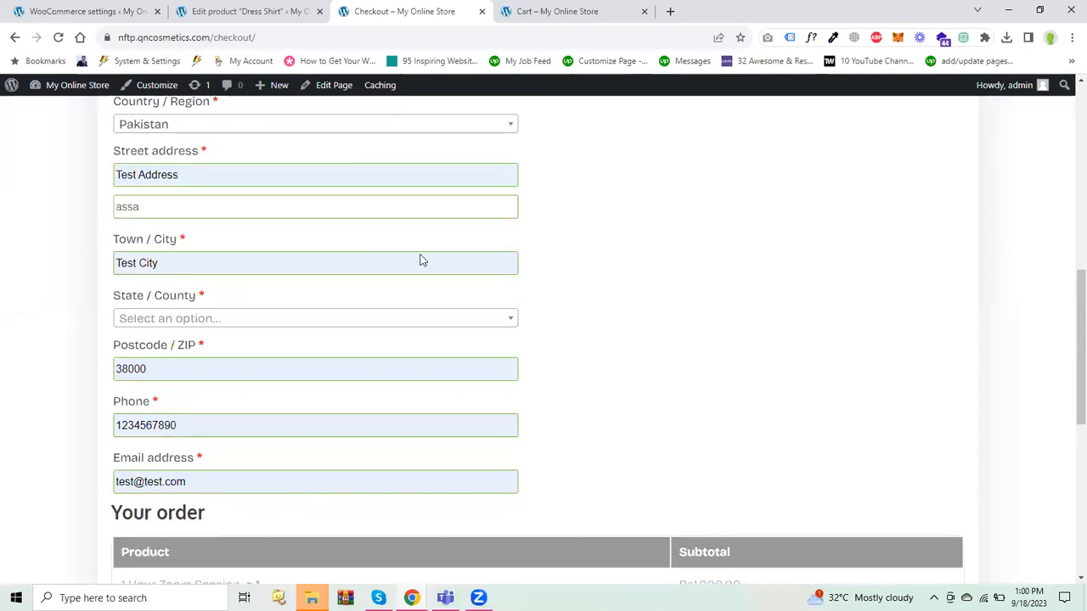
Choose Punjab as the billing state.
drag(1068, 400, 1067, 364)
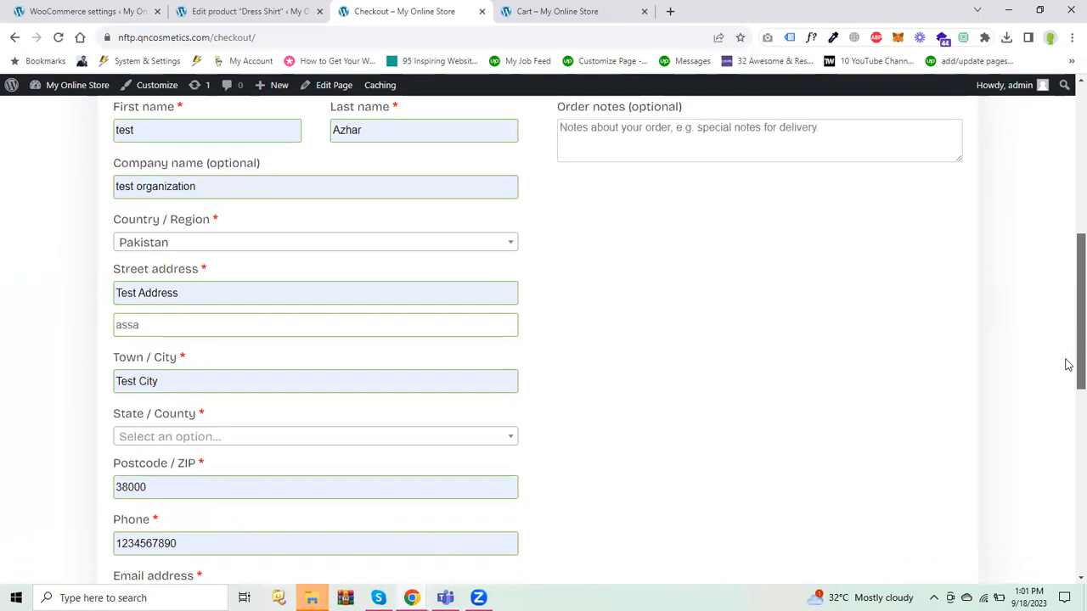
click(486, 440)
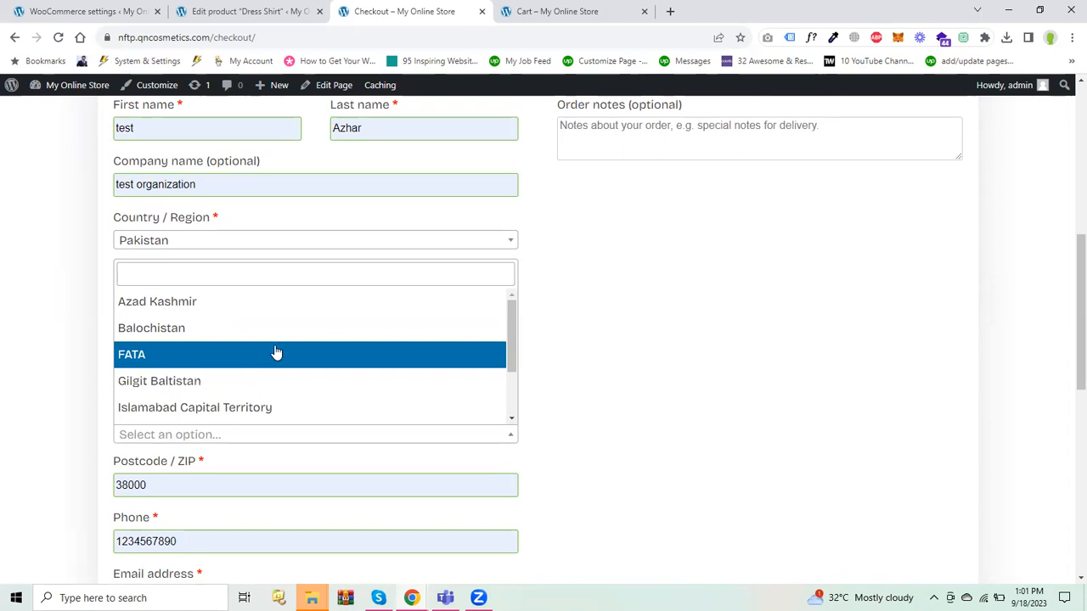
key(Up)
key(Down)
key(Down)
key(Down)
key(Down)
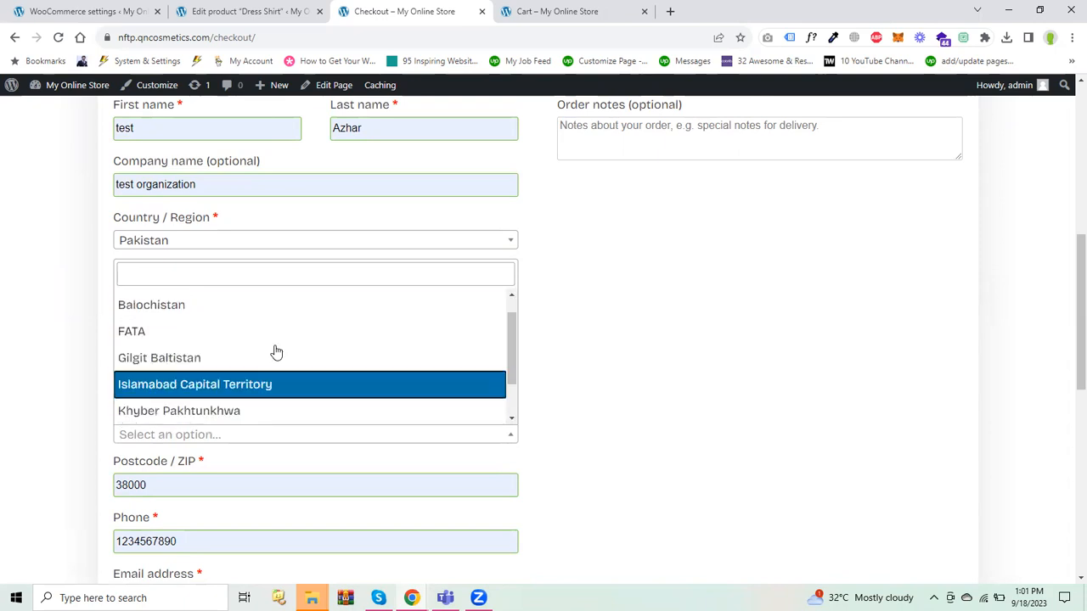
key(Down)
key(Down)
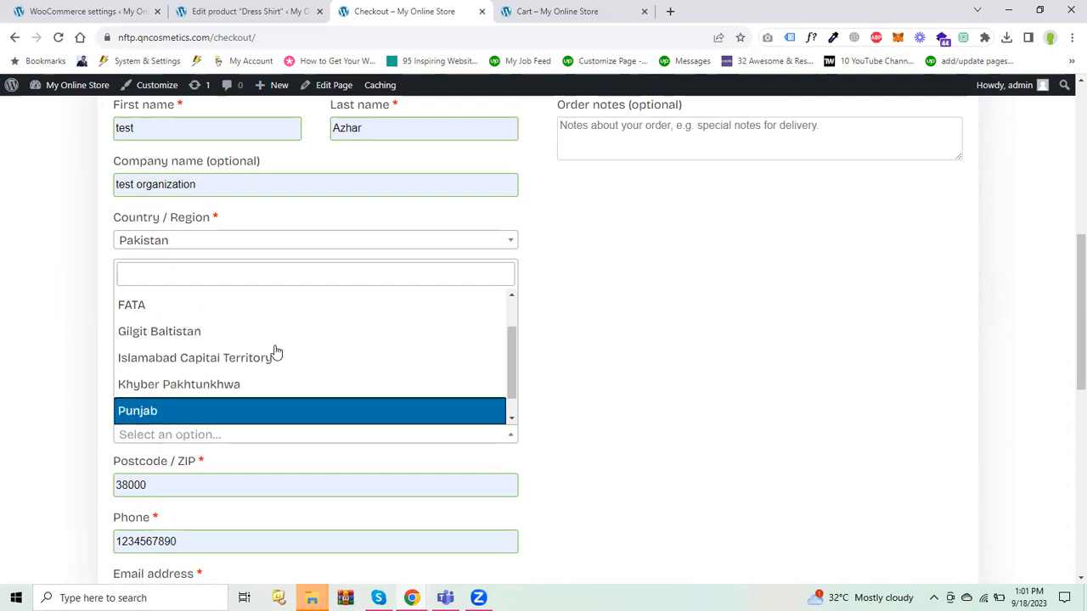
key(Return)
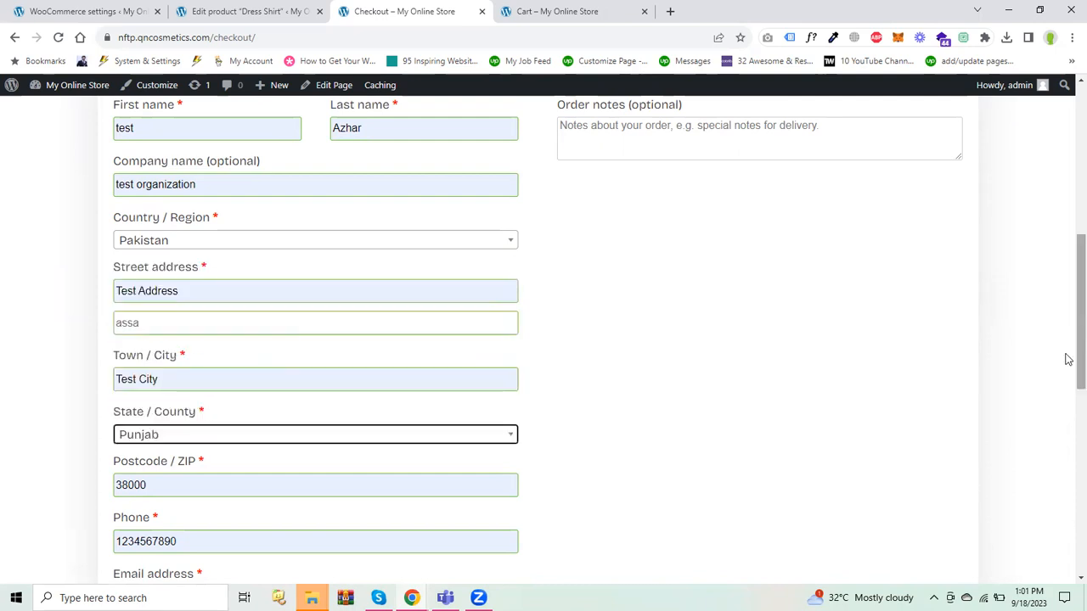
Place the order for the 1 Hour Zoom Session with Cash on delivery.
scroll(1068, 369, down, 3)
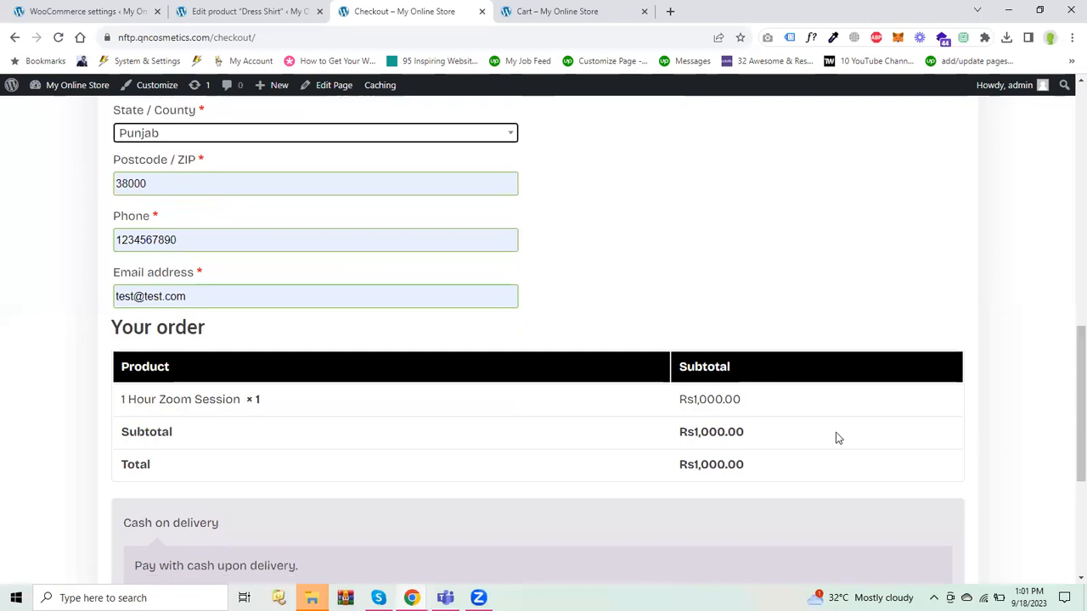
scroll(1068, 434, down, 3)
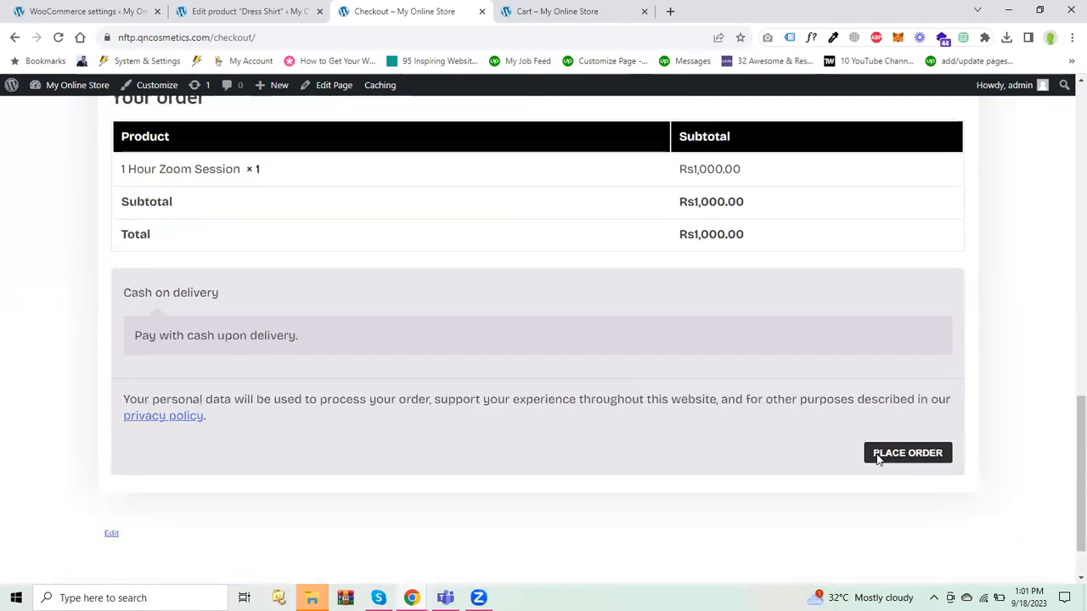
click(876, 454)
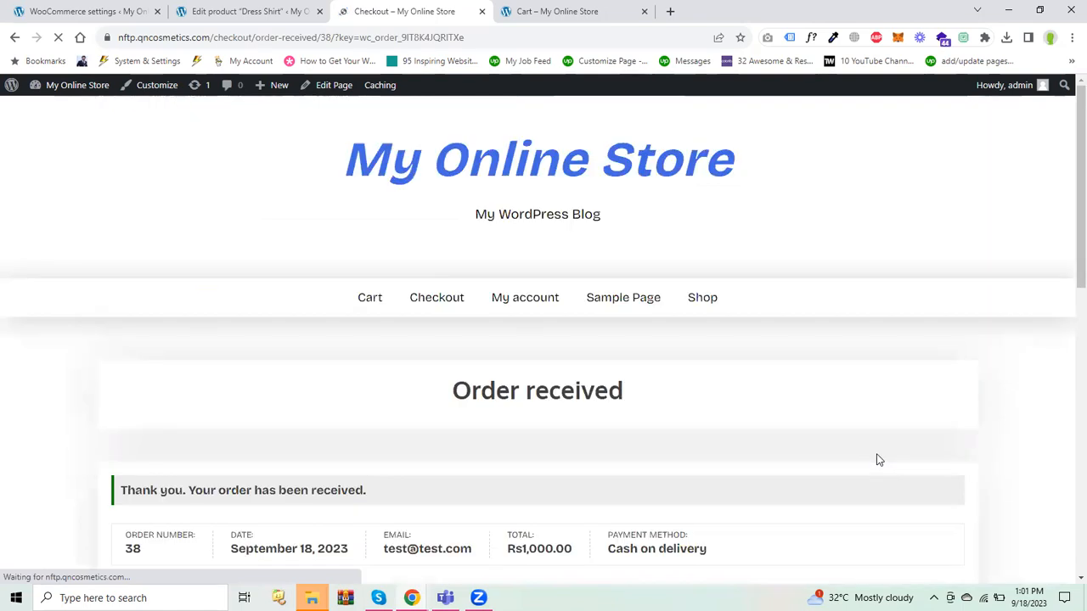
Review the order confirmation page, including the order details and the purchase note under the product.
scroll(1067, 287, down, 2)
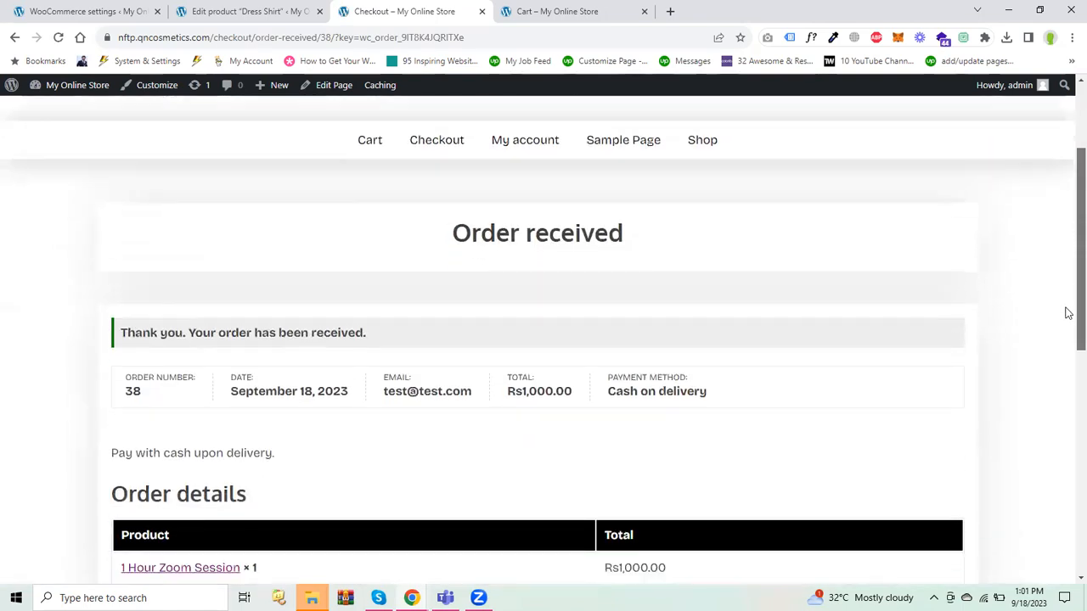
scroll(1069, 314, down, 3)
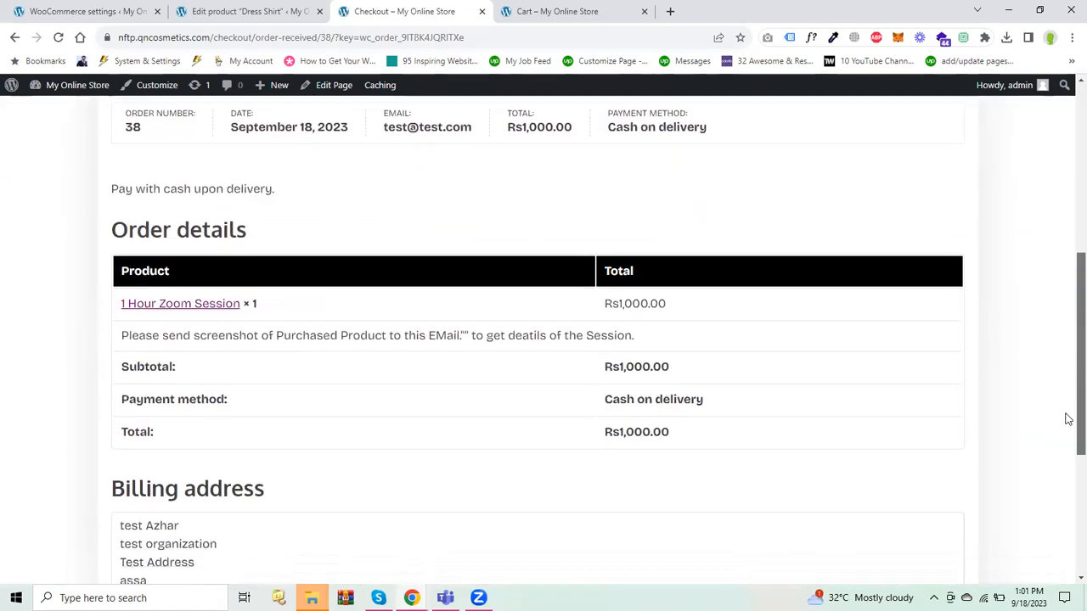
scroll(1068, 424, down, 1)
drag(124, 295, 718, 313)
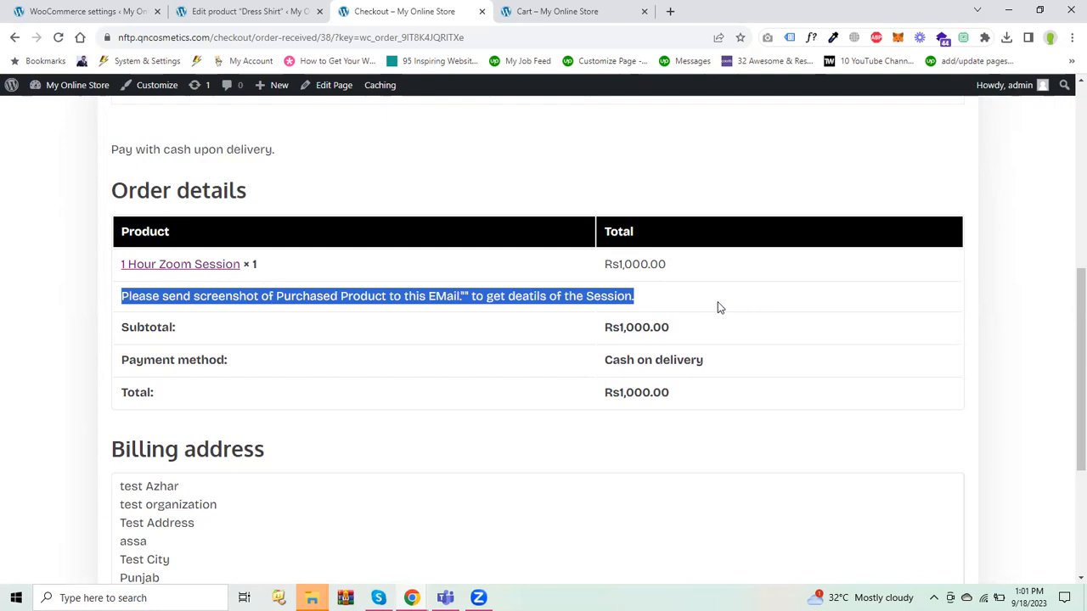
drag(1072, 396, 1068, 245)
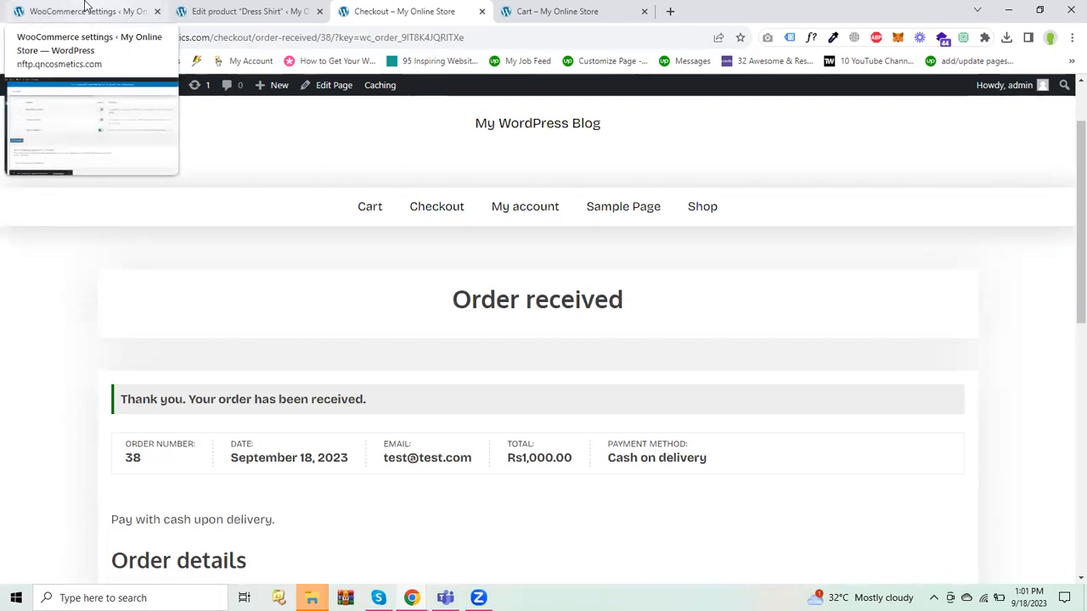
Open the newly placed order from the WooCommerce orders list in the store admin and review its billing details and purchased item.
click(85, 7)
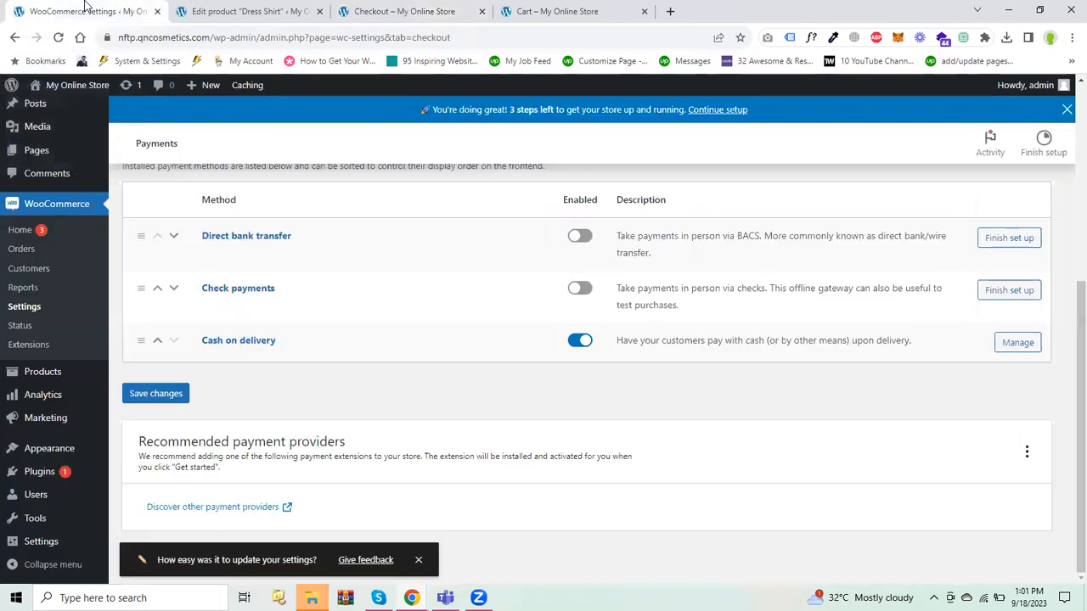
mouse_move(51, 382)
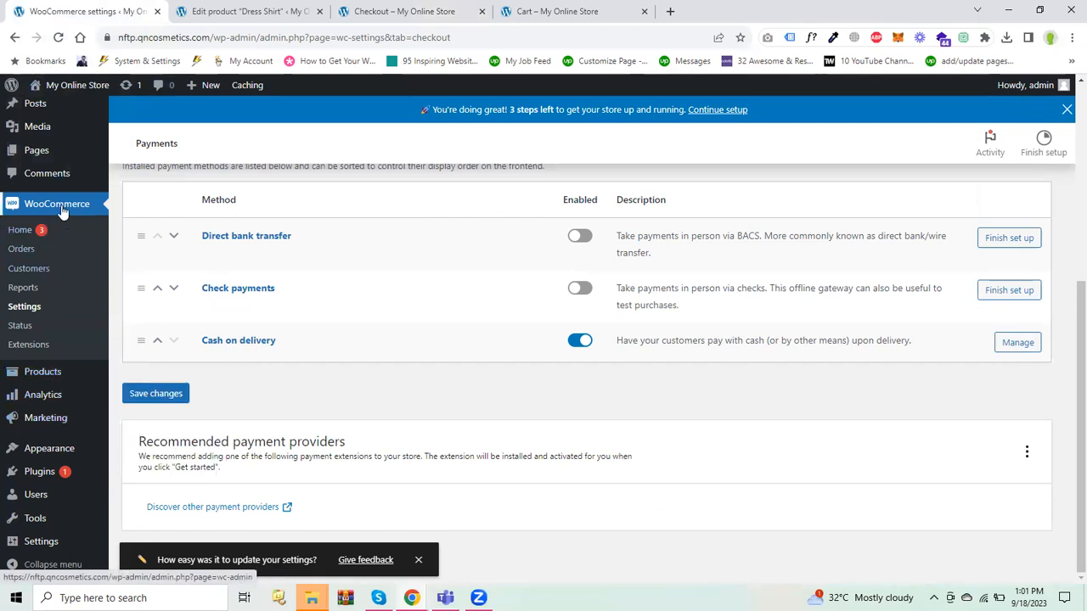
click(27, 254)
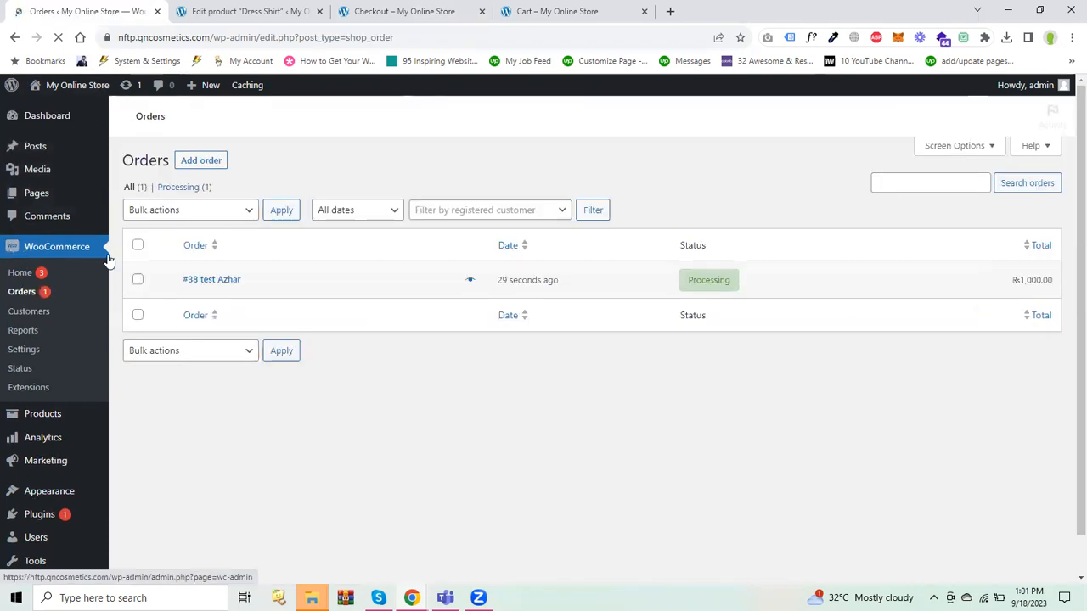
scroll(1069, 289, down, 1)
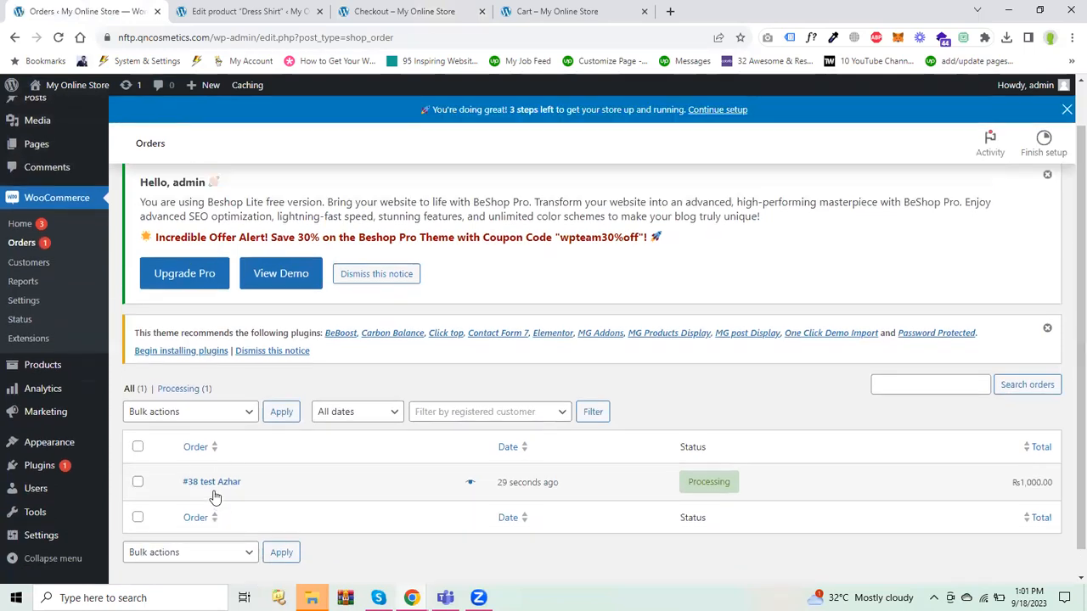
click(223, 482)
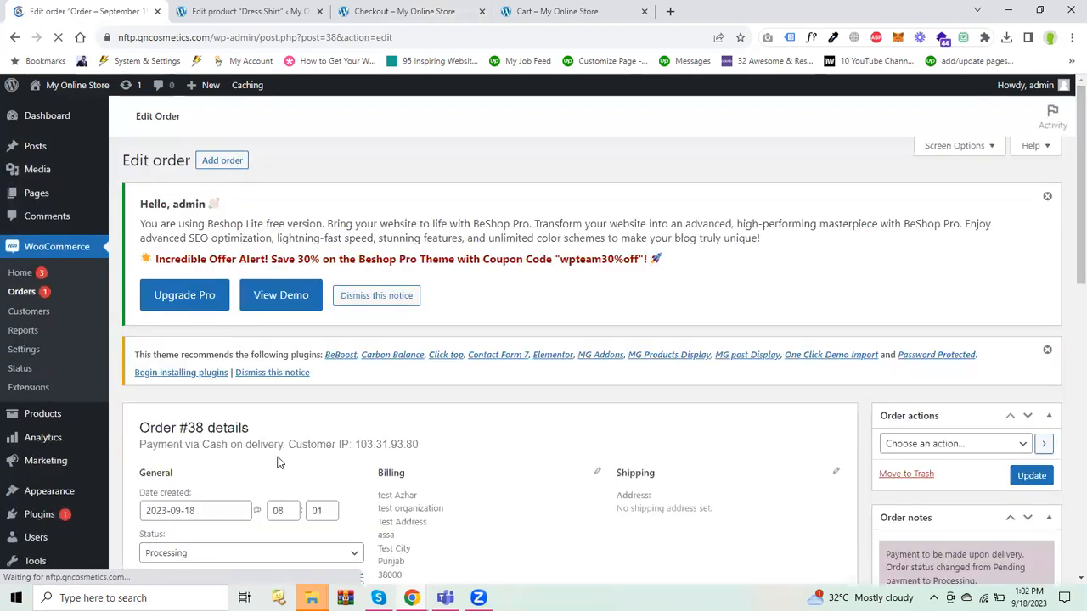
drag(1078, 208, 1036, 342)
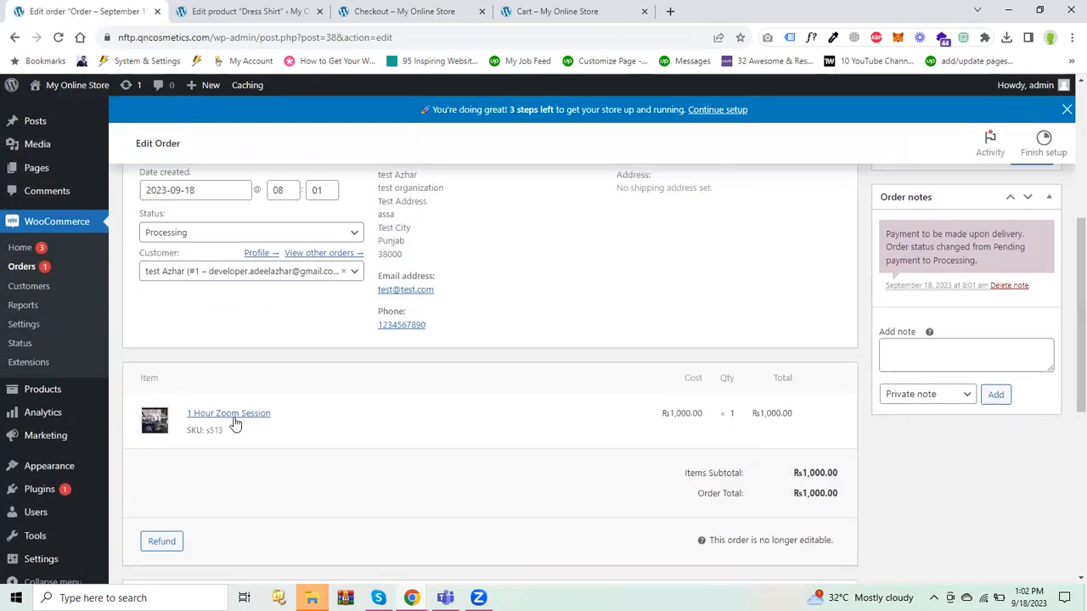
scroll(1069, 366, up, 4)
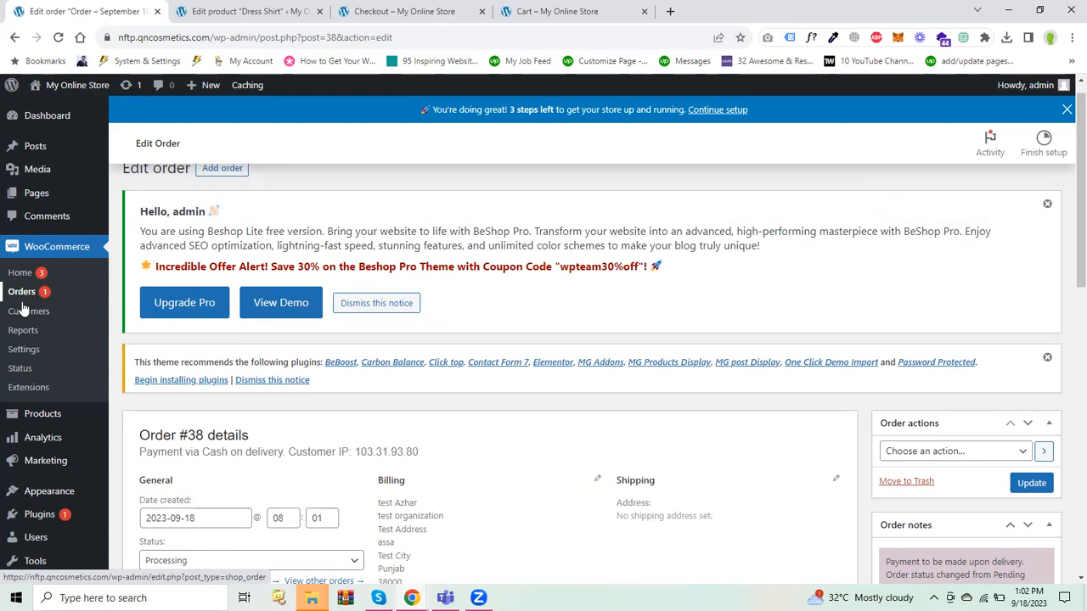
Start a new product and mark it as downloadable.
mouse_move(42, 415)
click(133, 438)
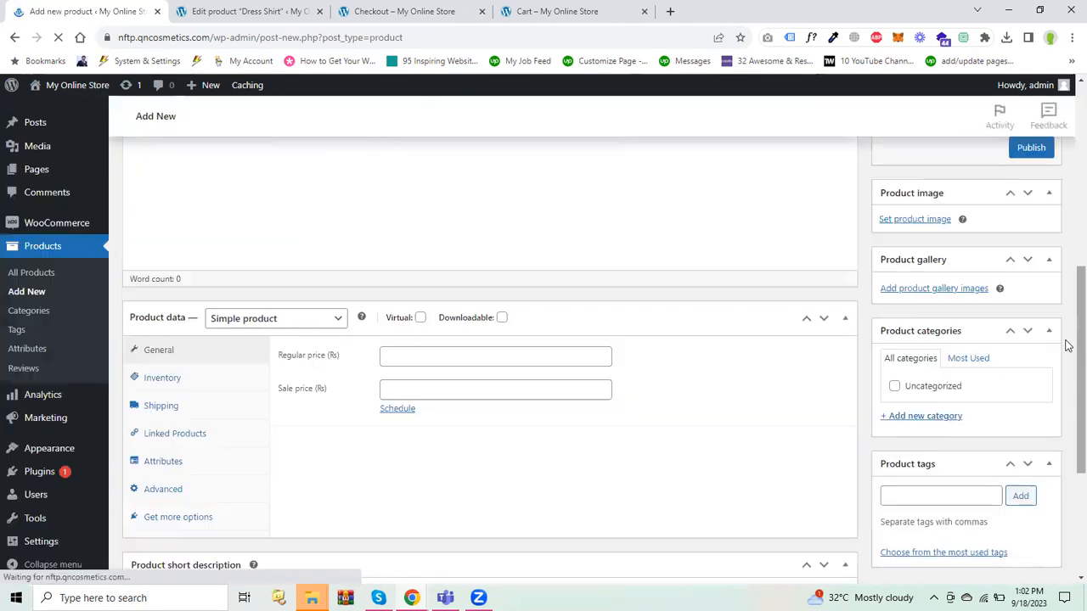
scroll(1069, 347, down, 5)
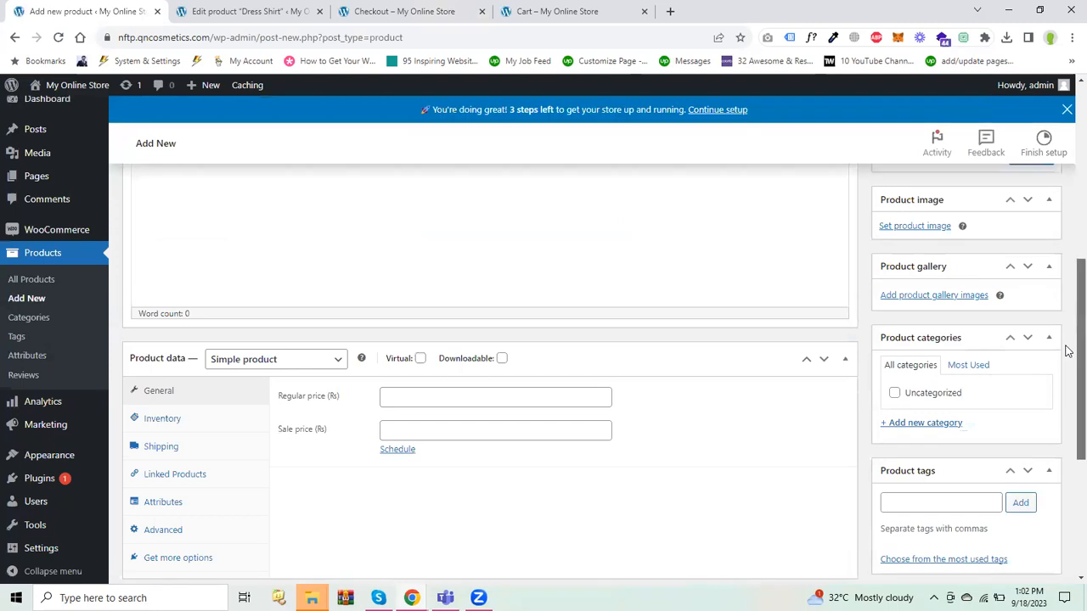
click(502, 386)
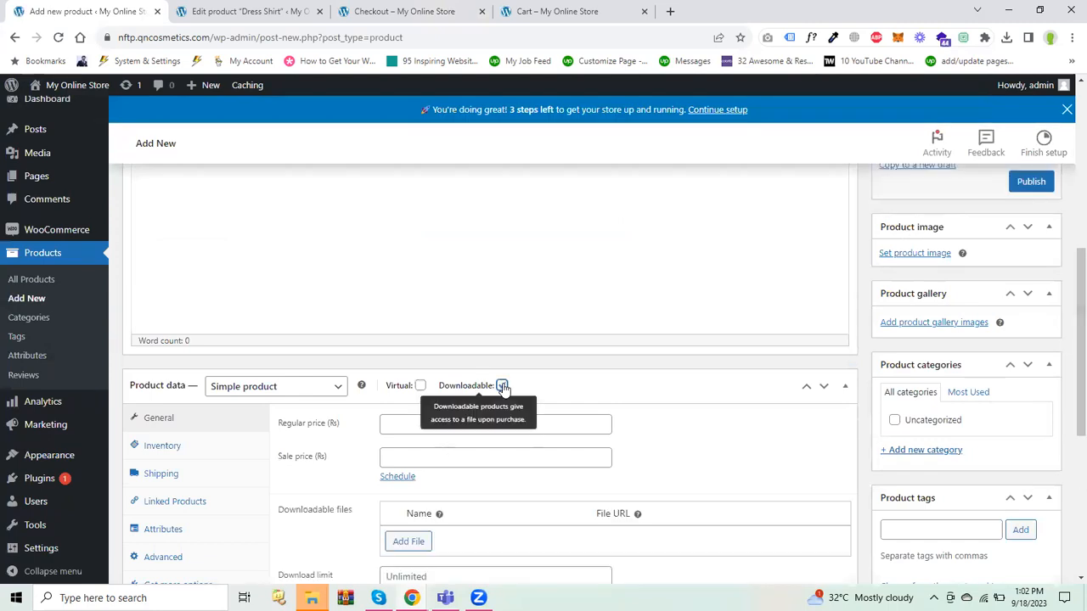
Name the new product School Management System Software.
scroll(1069, 323, up, 2)
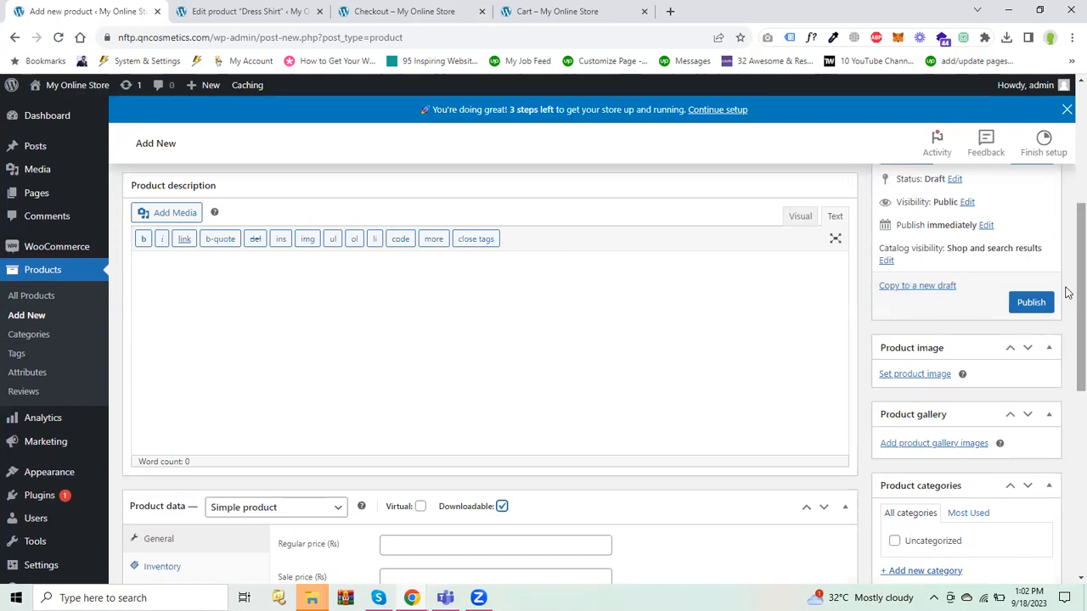
scroll(1068, 293, up, 2)
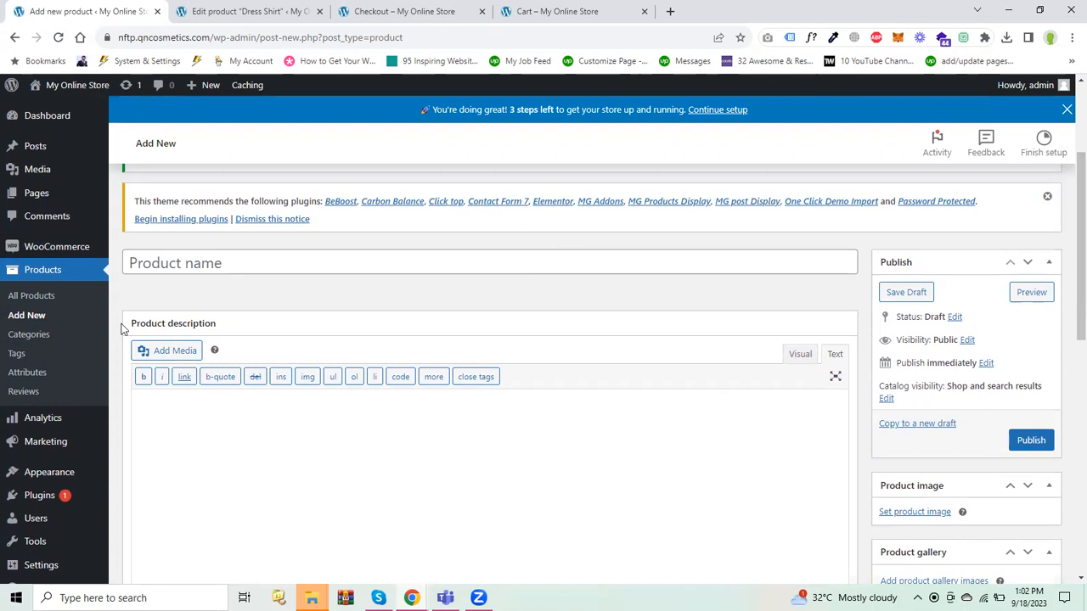
click(279, 260)
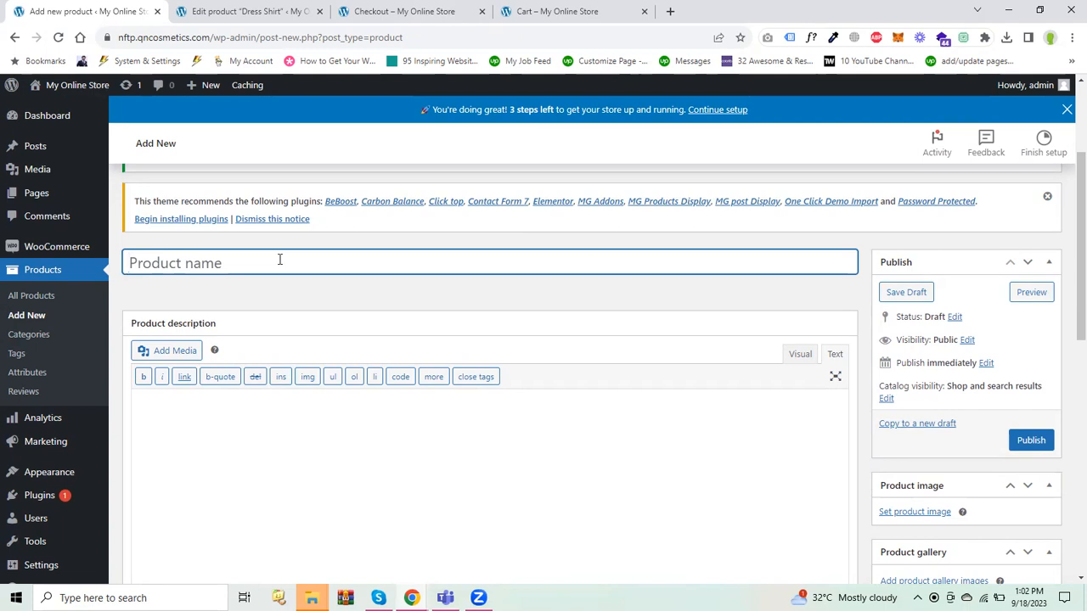
text(School Management System)
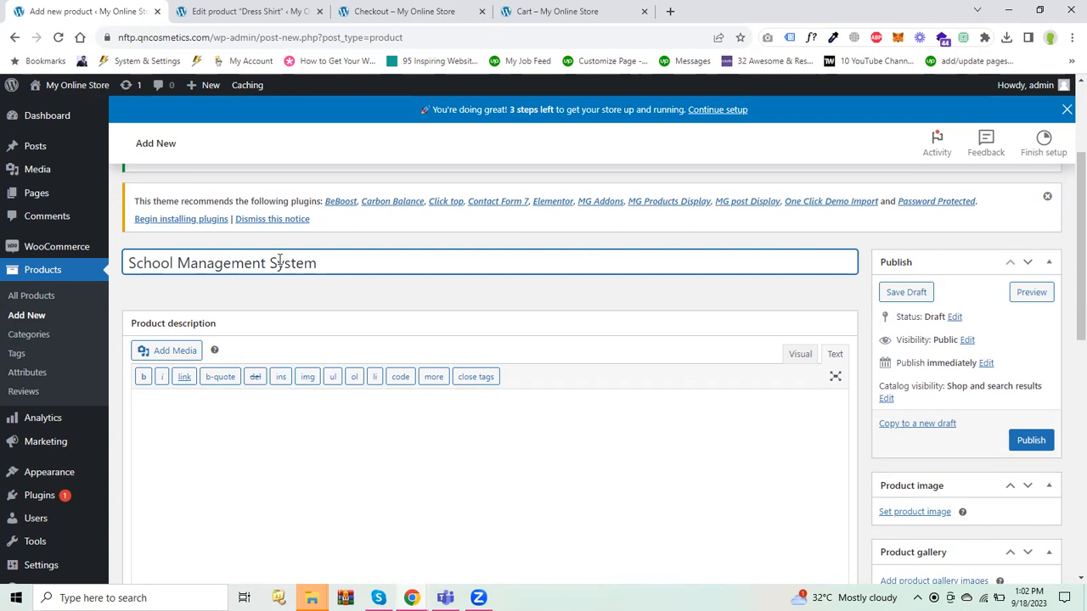
text( Software)
Fill the product description with many repeated copies of the product name as placeholder text.
scroll(1067, 289, down, 1)
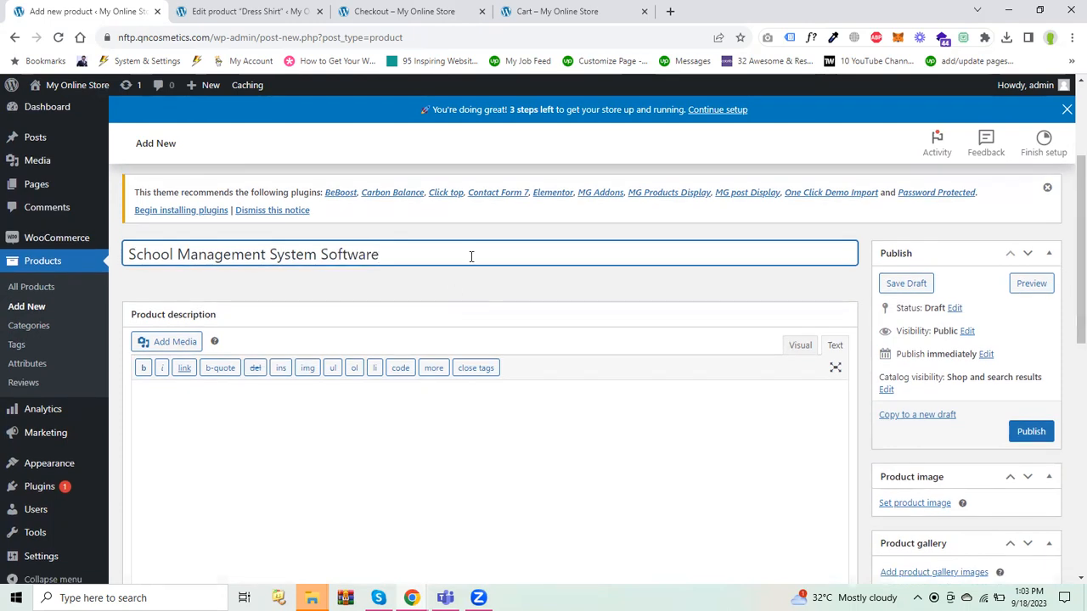
key(ctrl+a)
key(ctrl+c)
click(394, 461)
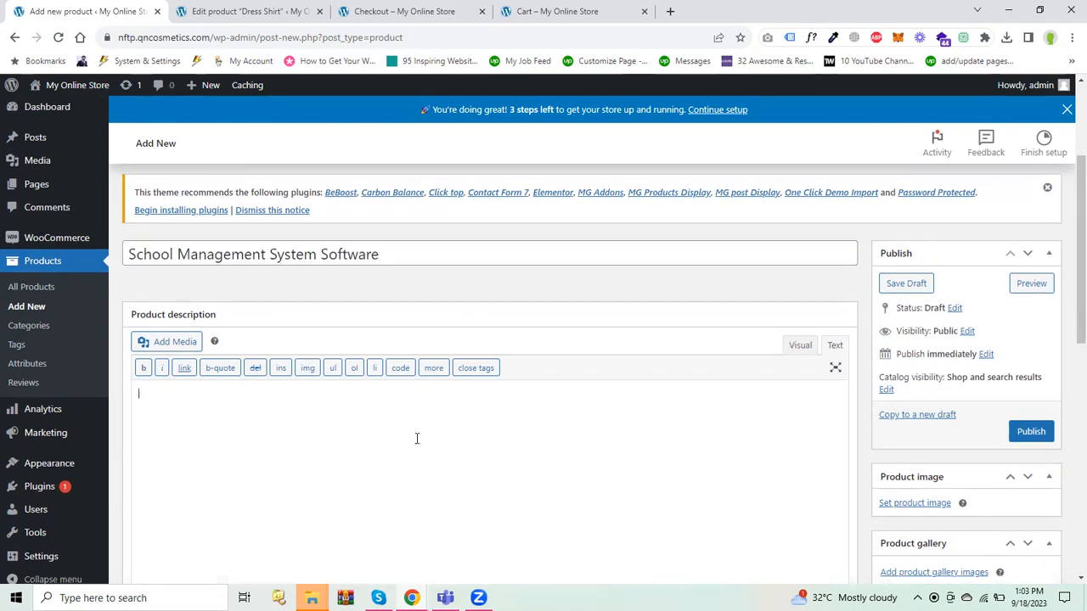
key(ctrl+v)
key(ctrl+v)
key(ctrl+v)
key(ctrl+v)
key(ctrl+v)
key(ctrl+v)
key(ctrl+v)
key(ctrl+v)
key(ctrl+v)
key(ctrl+v)
key(ctrl+v)
key(ctrl+v)
key(ctrl+v)
key(ctrl+v)
key(ctrl+v)
key(ctrl+v)
key(ctrl+v)
key(ctrl+v)
key(ctrl+v)
key(ctrl+v)
key(ctrl+v)
key(ctrl+v)
key(ctrl+v)
key(ctrl+v)
key(ctrl+v)
key(ctrl+v)
key(ctrl+v)
key(ctrl+v)
key(ctrl+v)
key(ctrl+v)
key(ctrl+v)
key(ctrl+v)
key(ctrl+v)
key(ctrl+v)
key(ctrl+v)
key(ctrl+v)
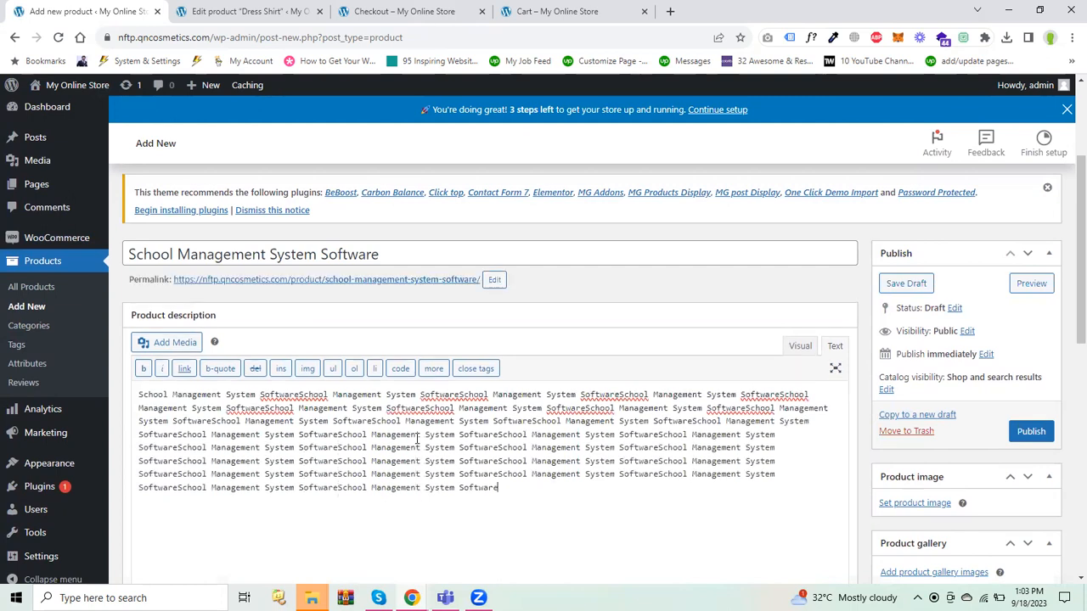
Set the product's regular price to Rs 5000.
scroll(1066, 391, down, 5)
scroll(1068, 407, down, 1)
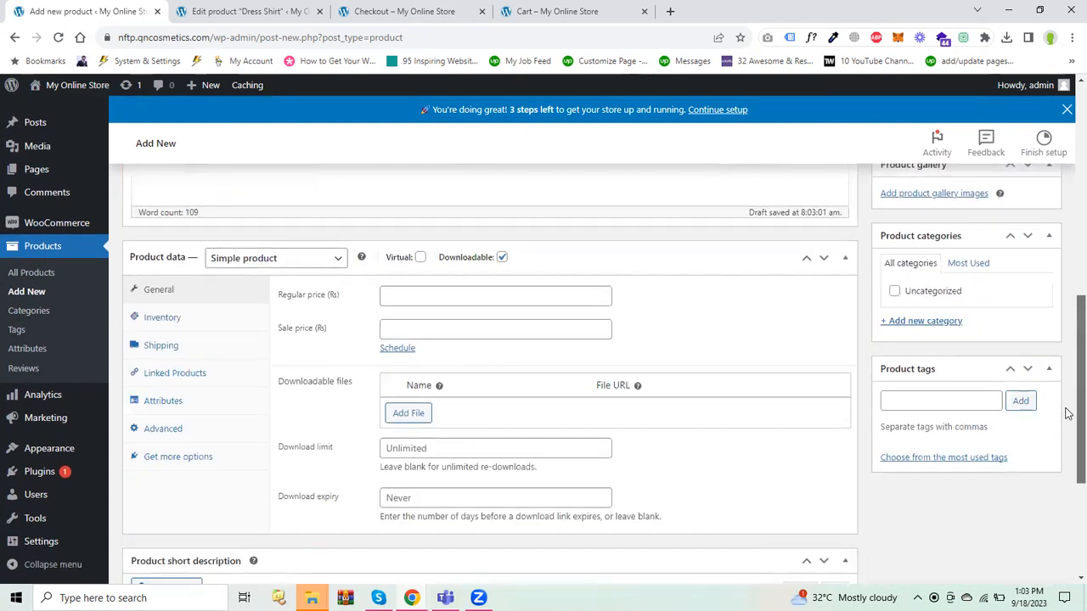
click(434, 283)
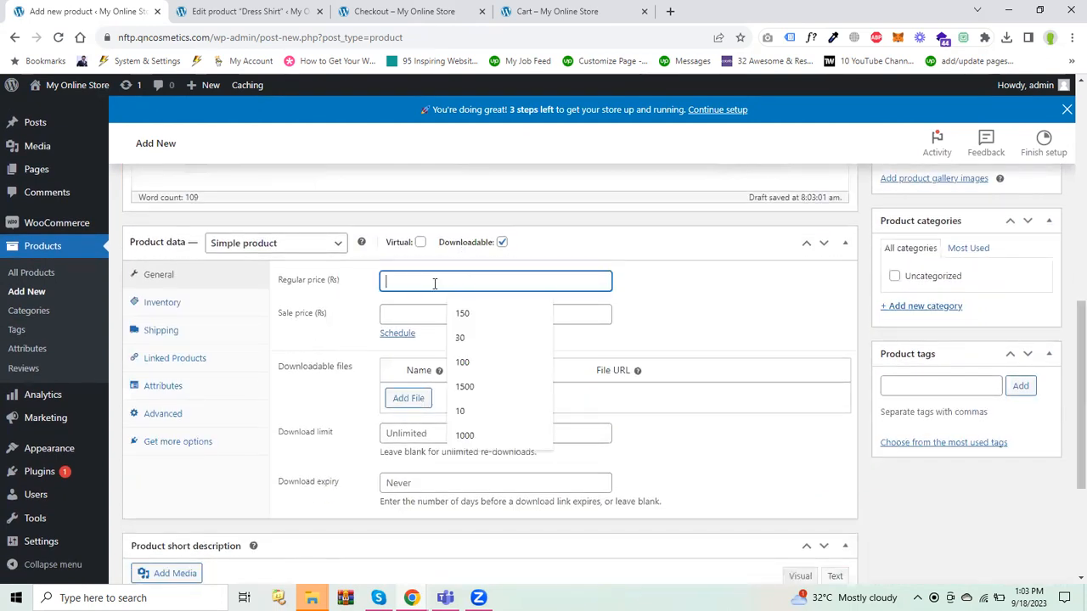
text(5000)
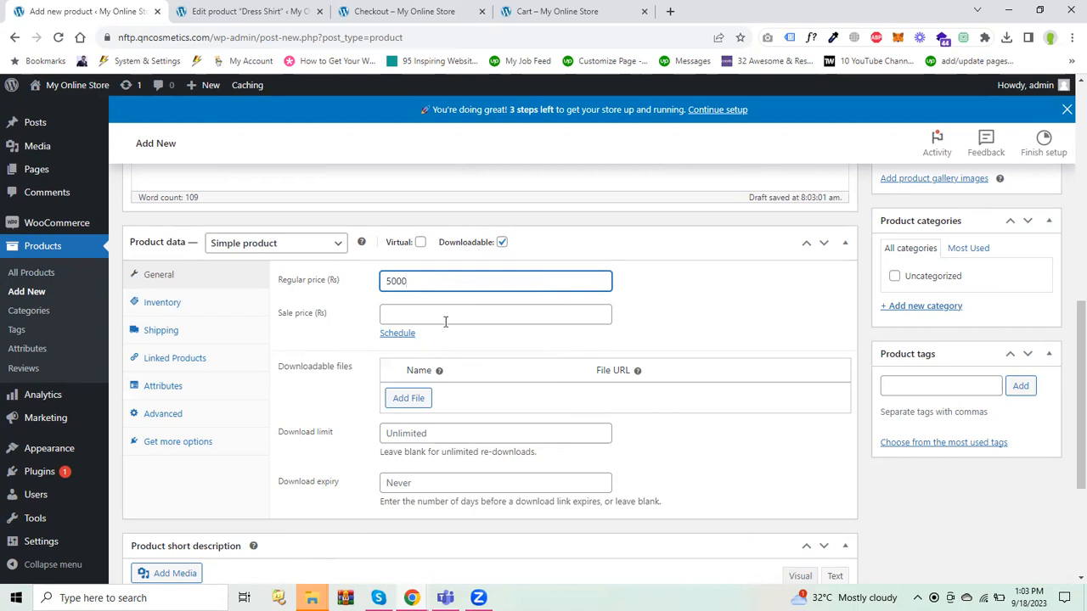
Add a downloadable file named School Management System Software, using the previously entered websolverz.com elementor-pro.zip address as its file URL.
drag(1080, 329, 1080, 364)
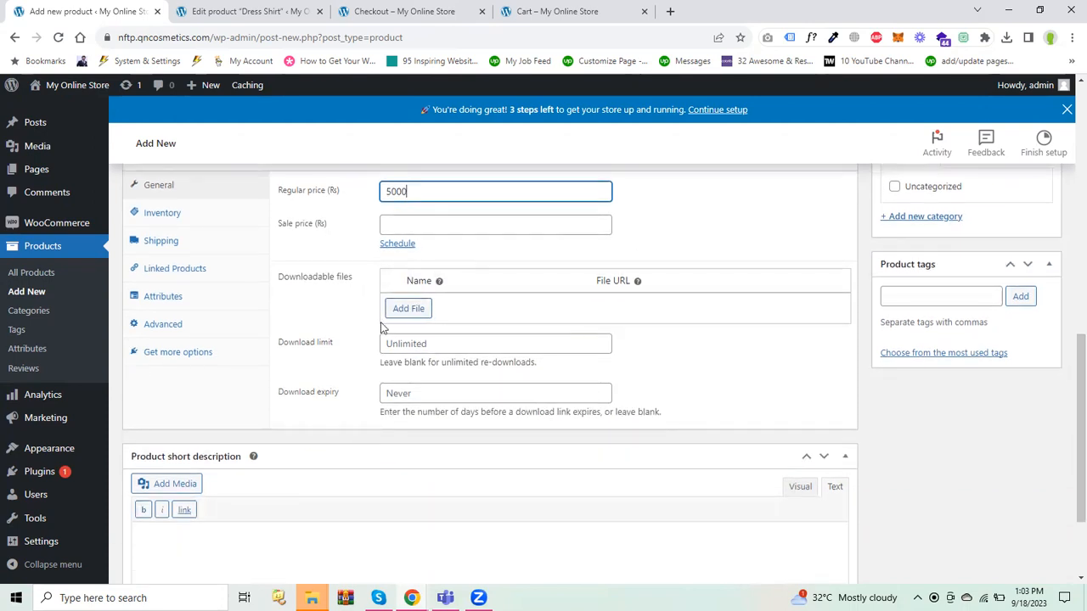
click(416, 314)
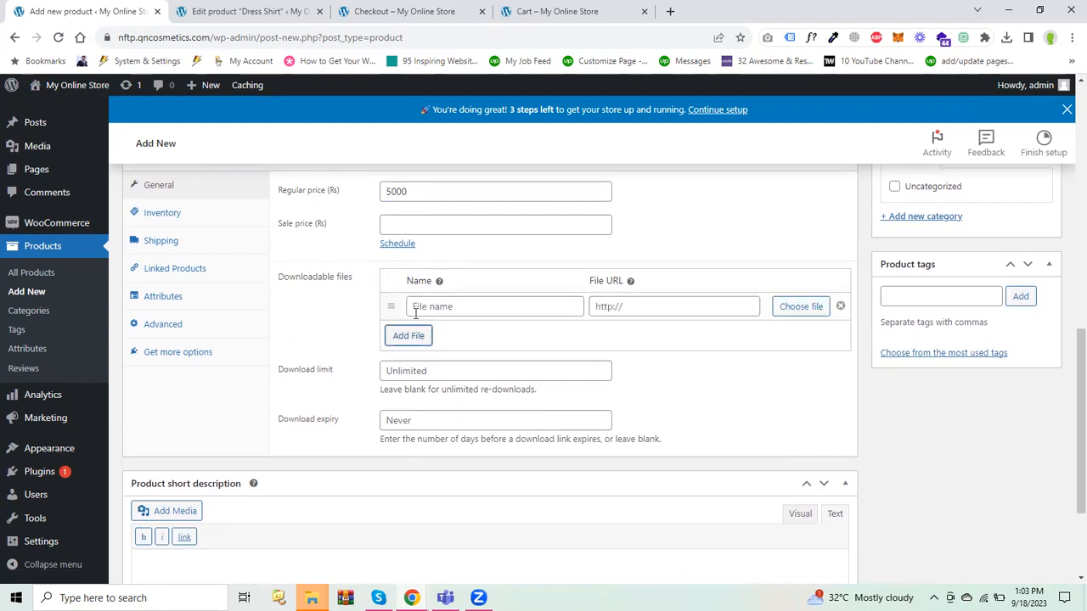
click(457, 309)
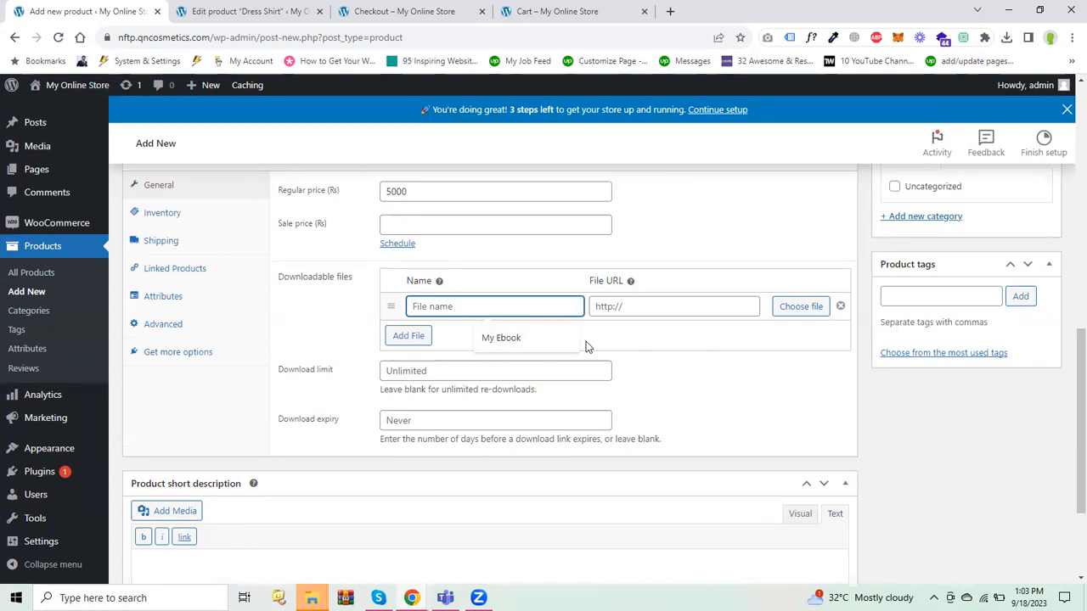
key(ctrl+v)
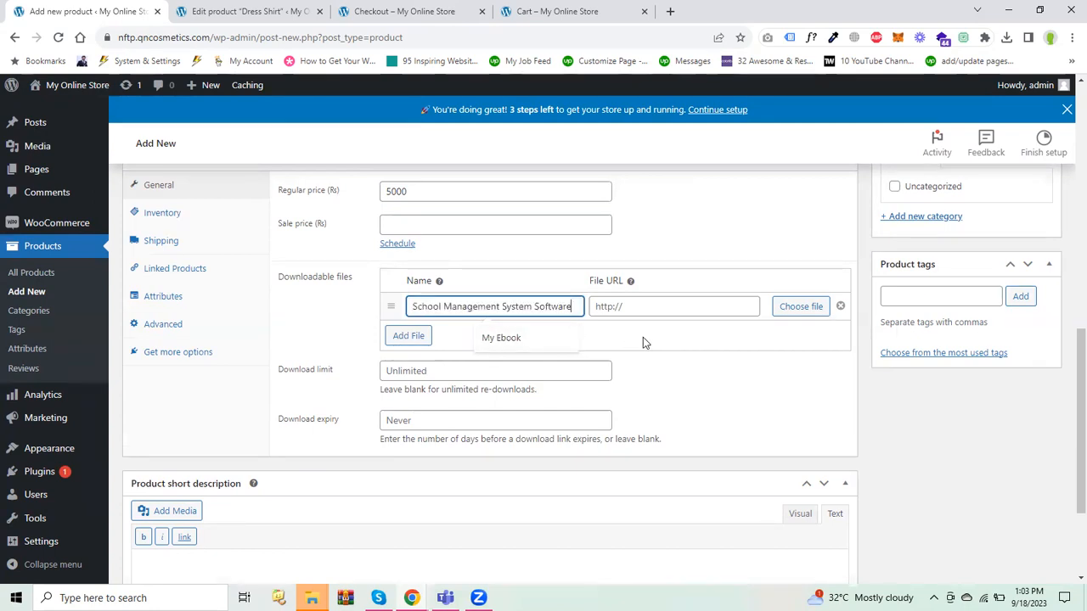
click(687, 303)
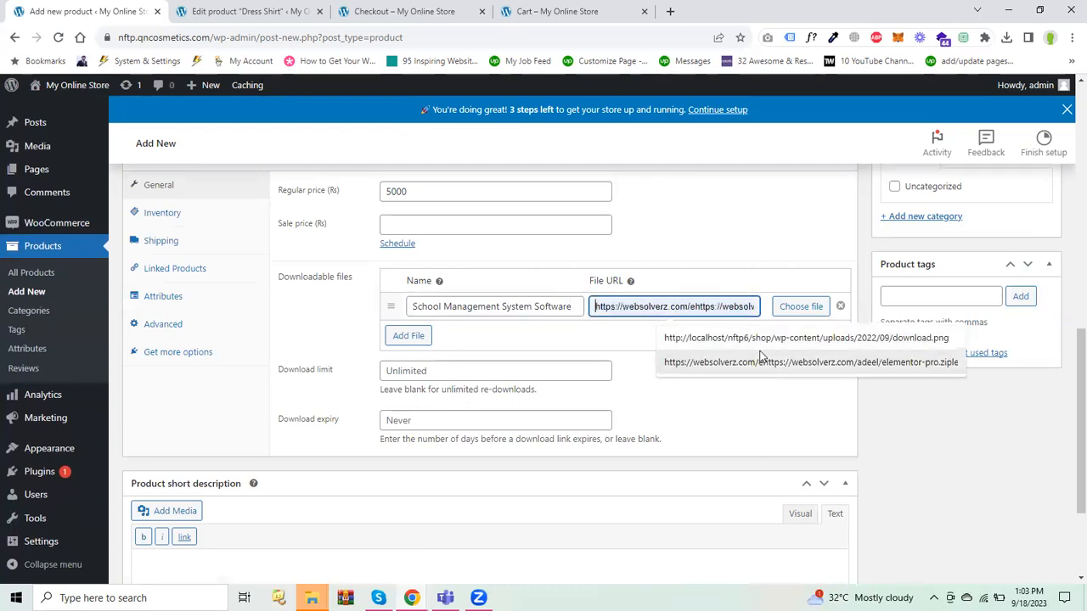
click(793, 362)
Test the downloadable file's URL in a separate browser tab and return to the product form.
key(ctrl+a)
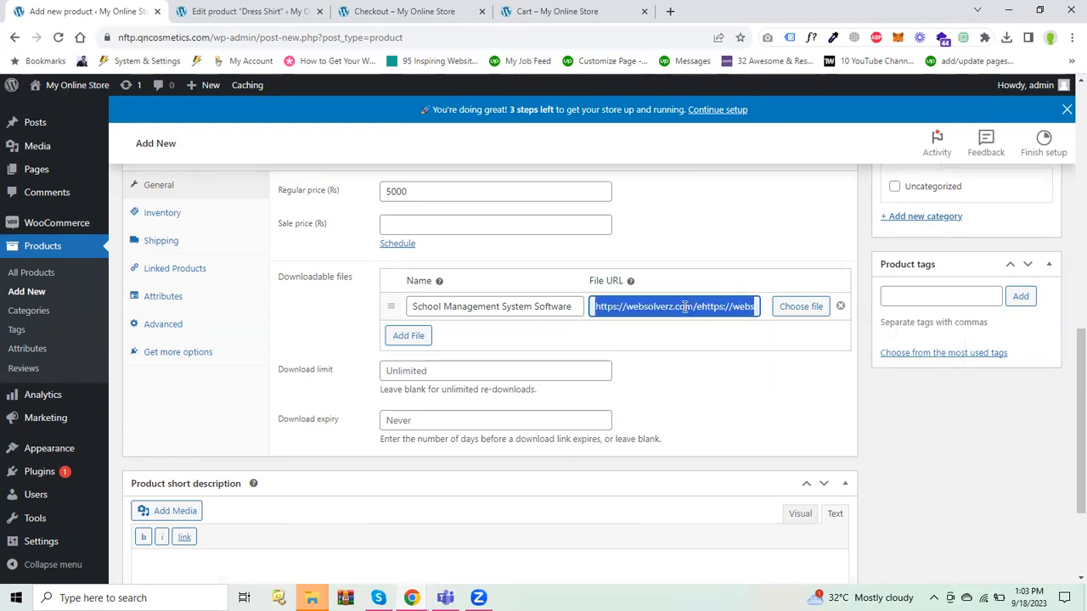
key(ctrl+c)
key(ctrl+t)
key(ctrl+v)
key(Return)
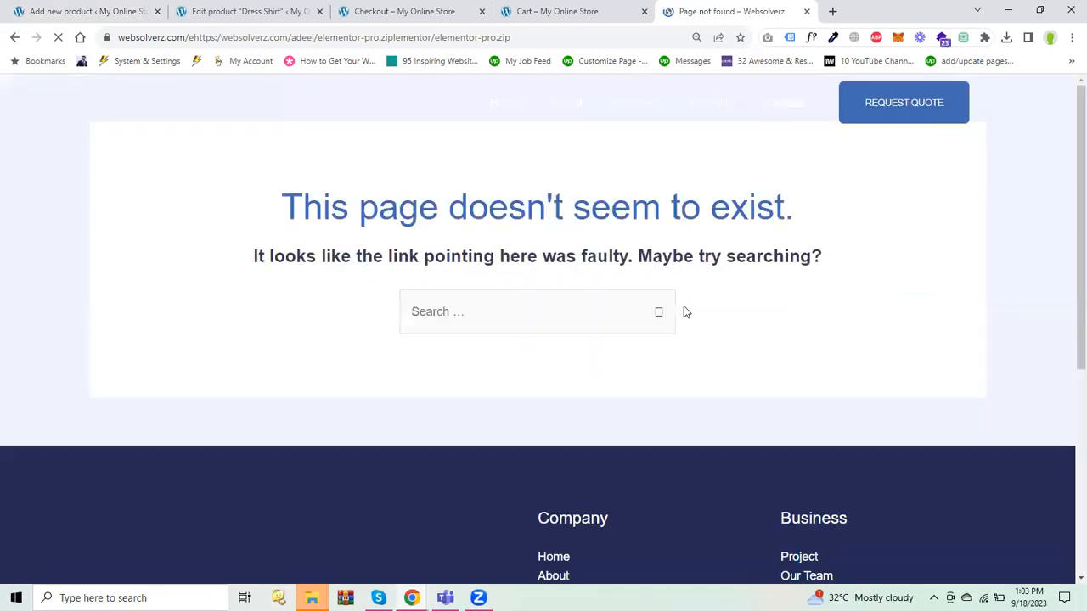
key(ctrl+w)
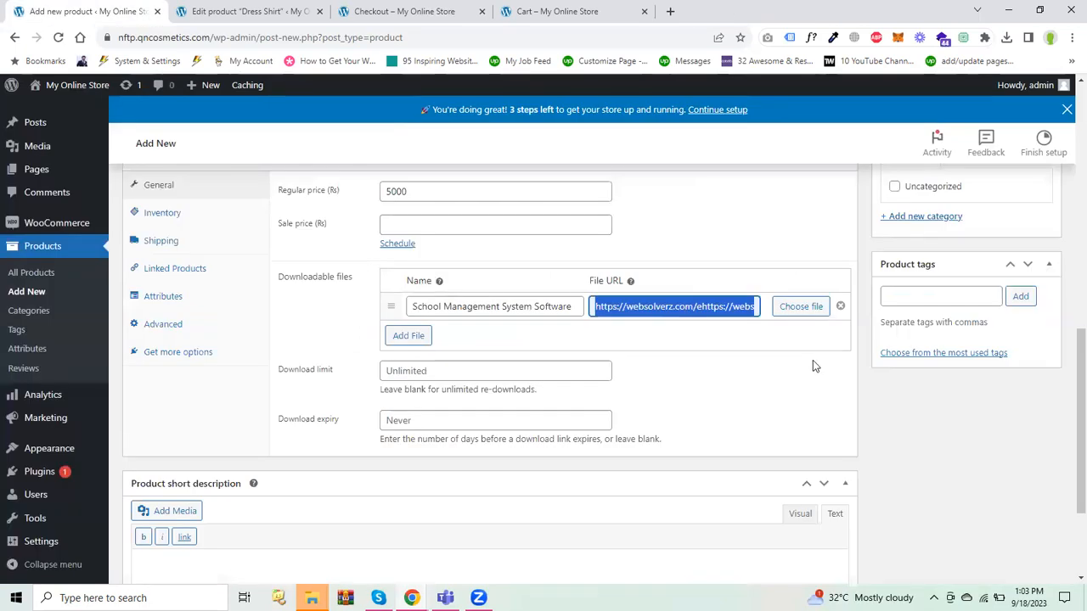
click(787, 401)
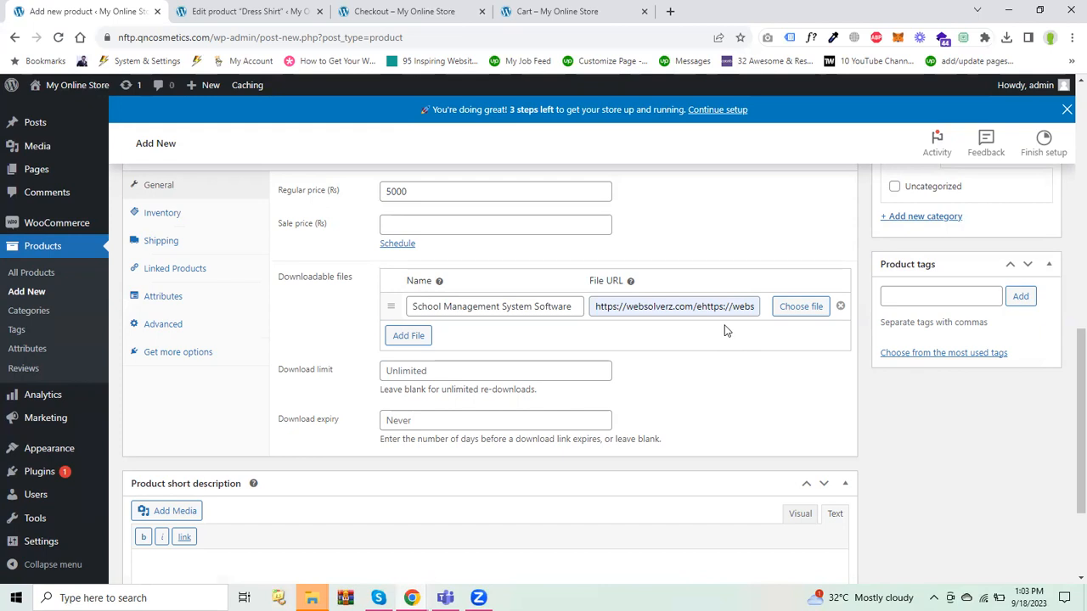
Set the product's download limit to 5 and its download expiry to 30 days.
drag(1079, 365, 1066, 384)
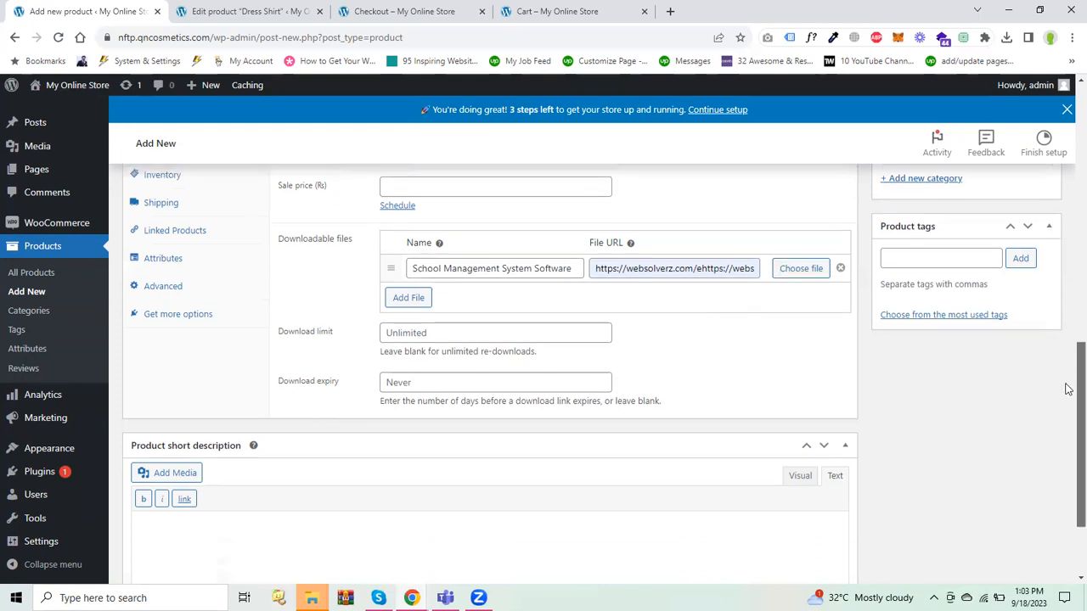
click(490, 332)
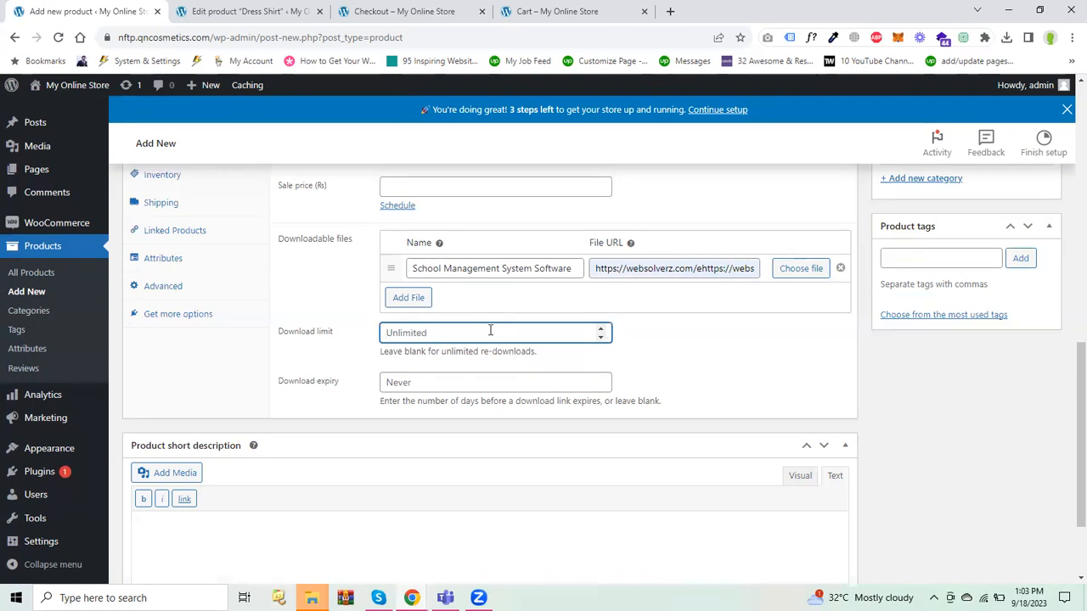
text(5)
scroll(1071, 373, down, 2)
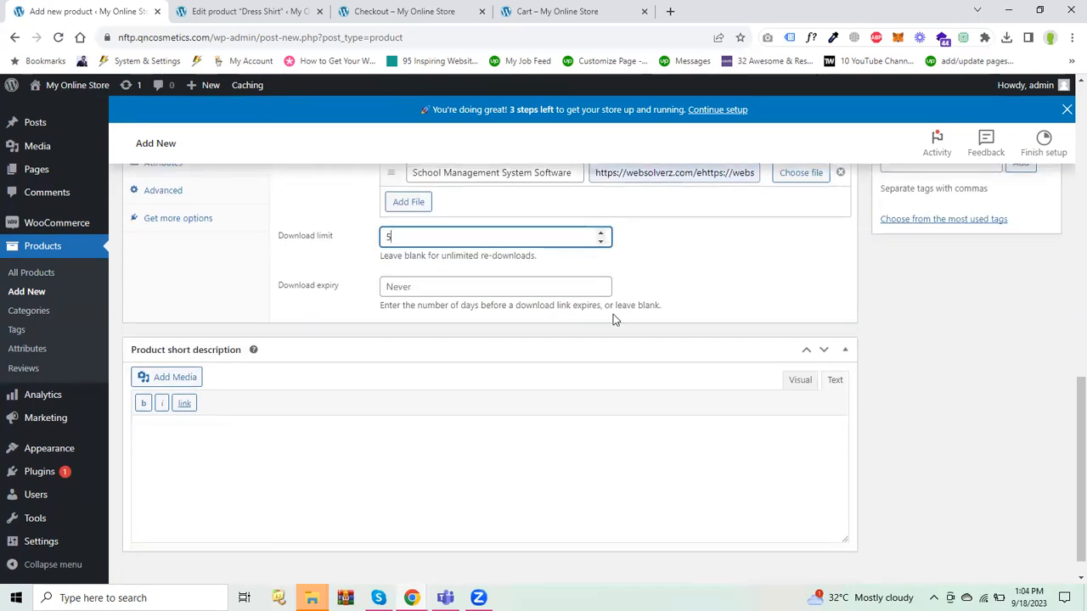
click(445, 283)
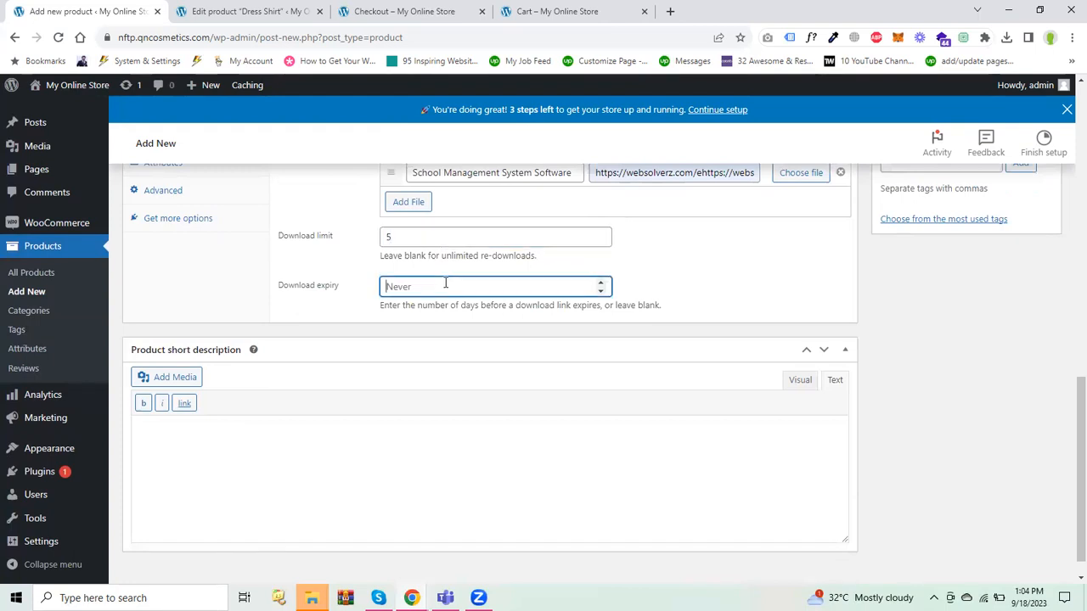
click(600, 285)
double_click(601, 285)
click(697, 279)
Assign woocommerce-placeholder.png from the media library as the product image and publish the product.
drag(1077, 451, 1069, 384)
scroll(1068, 401, down, 1)
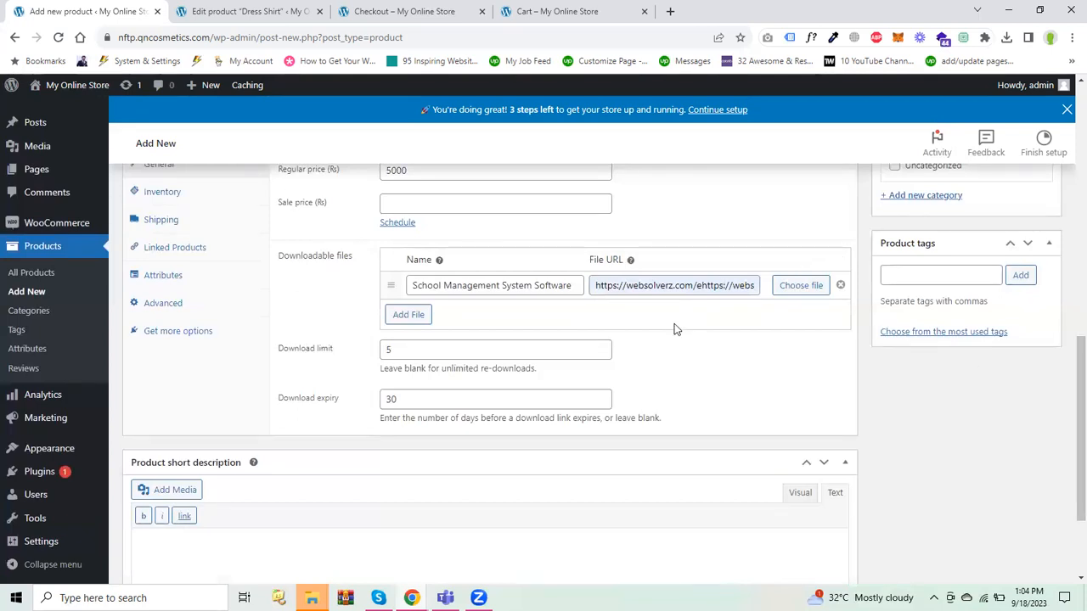
drag(1074, 398, 1069, 296)
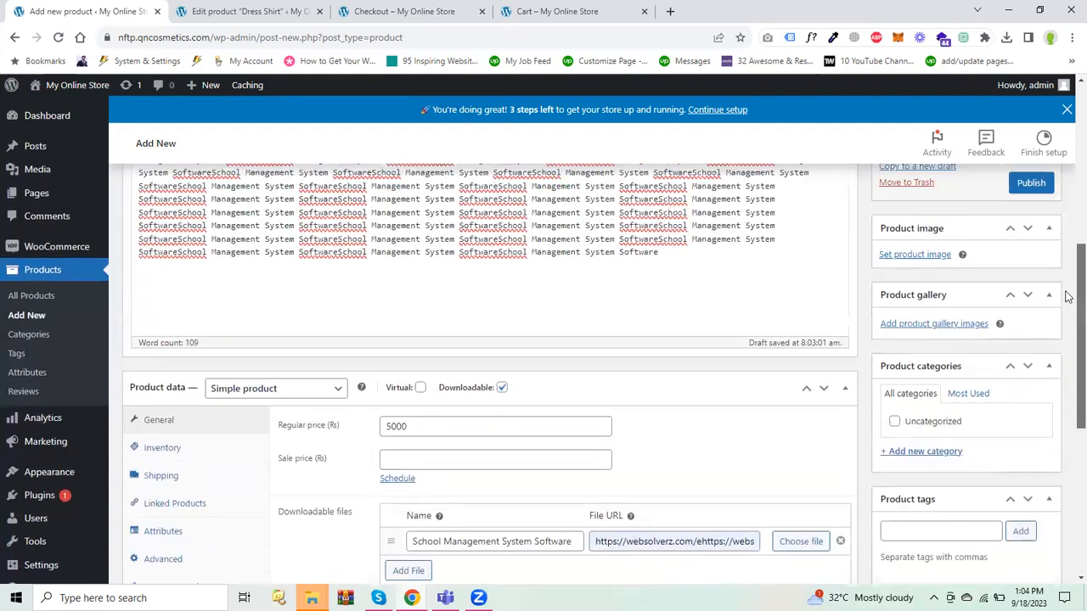
click(915, 489)
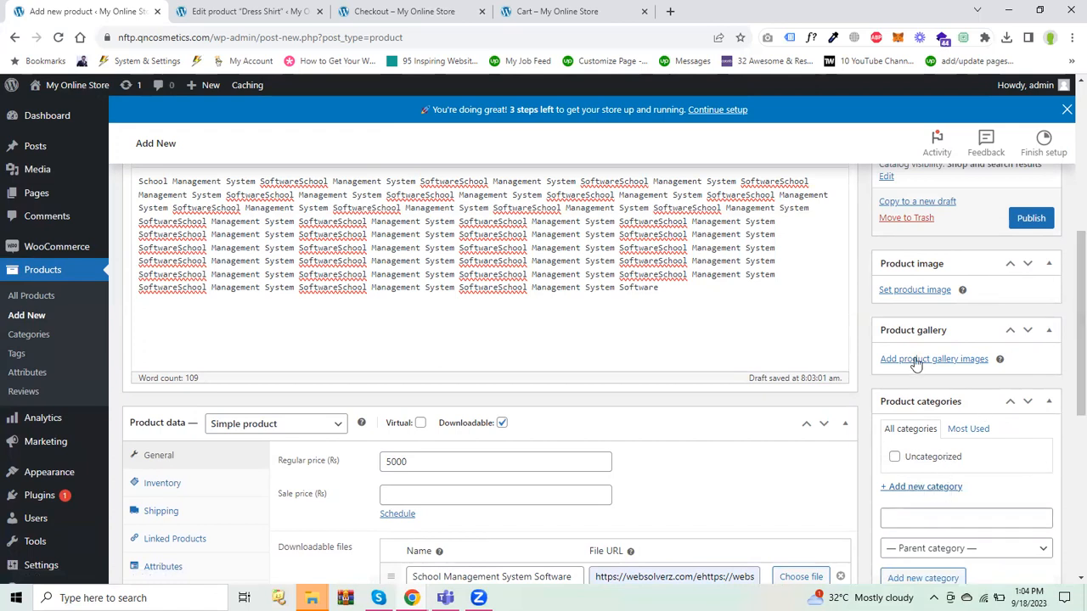
click(924, 293)
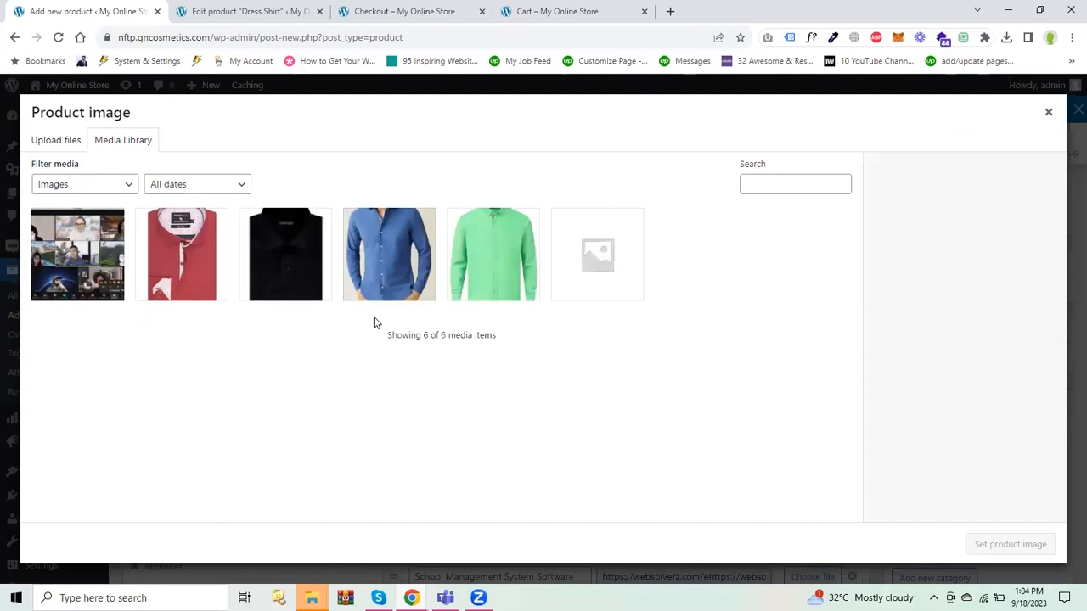
click(626, 241)
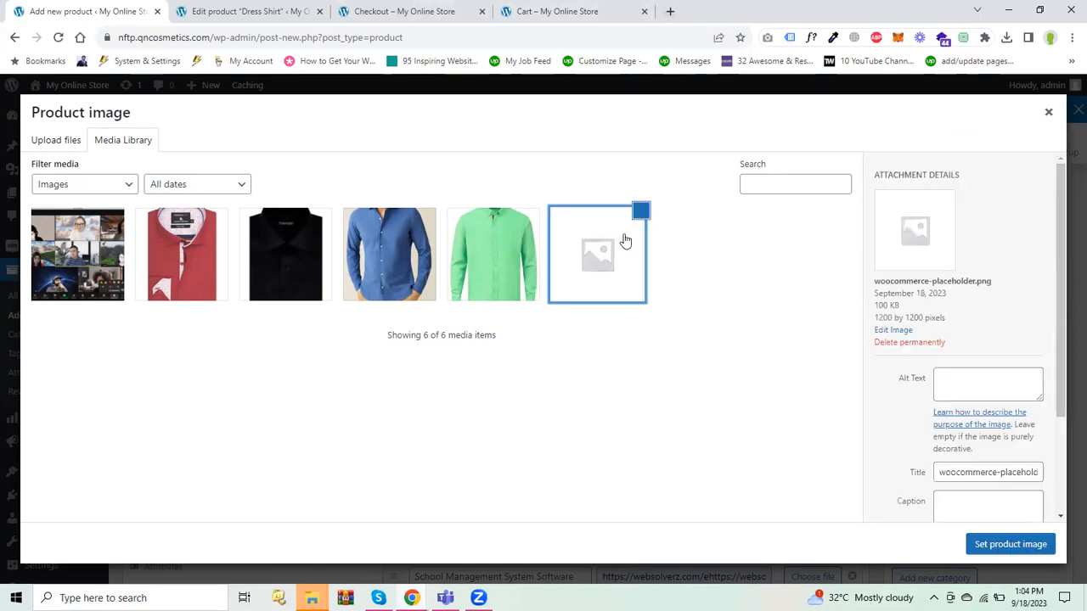
click(990, 547)
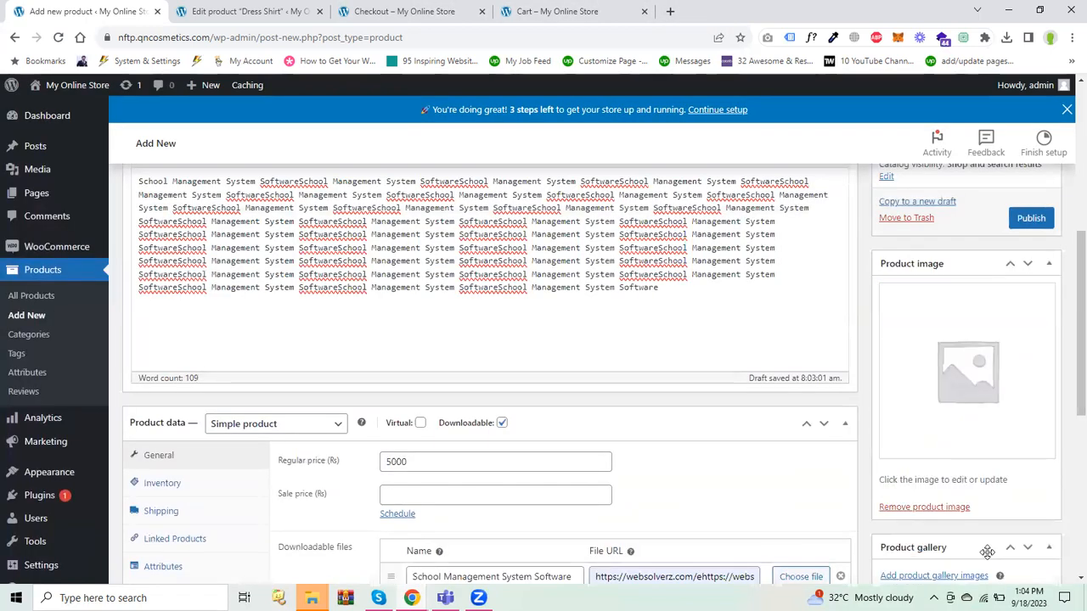
click(1024, 220)
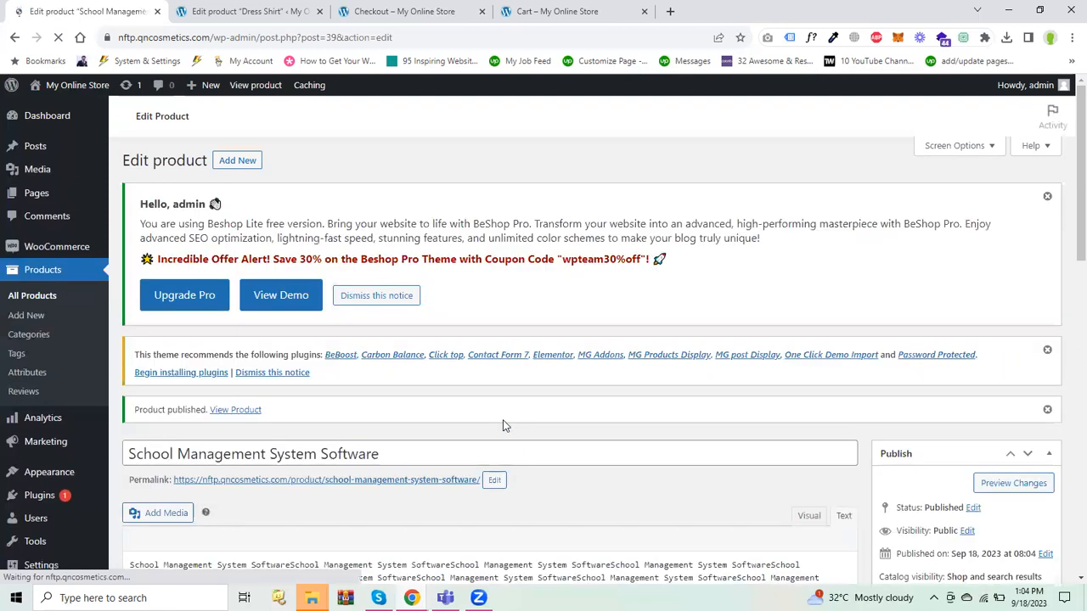
Visit the store's shop page from the Dress Shirt tab and review the School Management System Software product page.
click(267, 10)
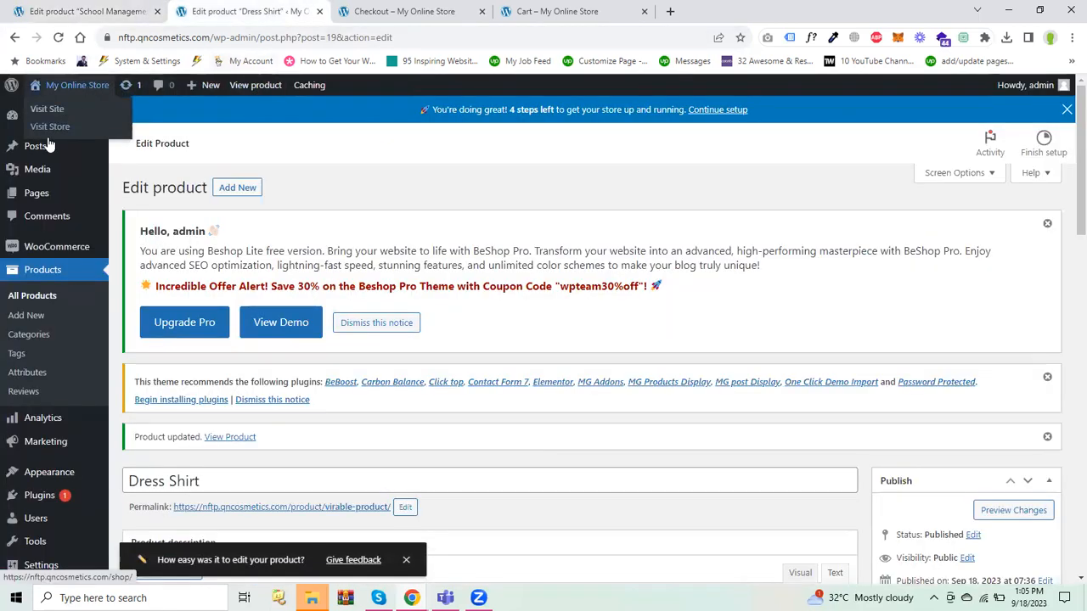
mouse_move(51, 85)
click(53, 127)
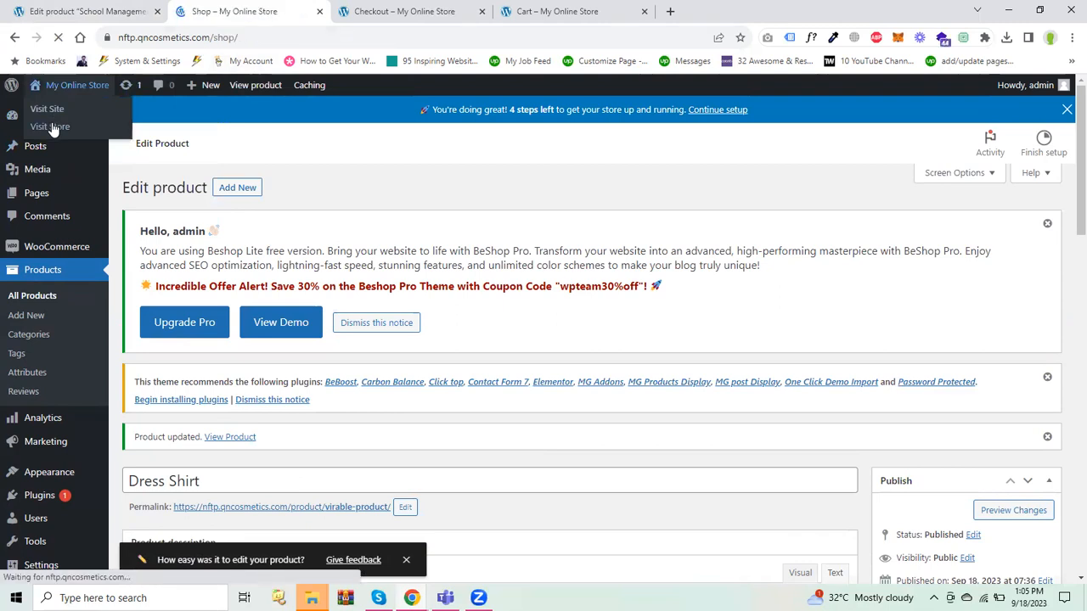
scroll(53, 130, down, 4)
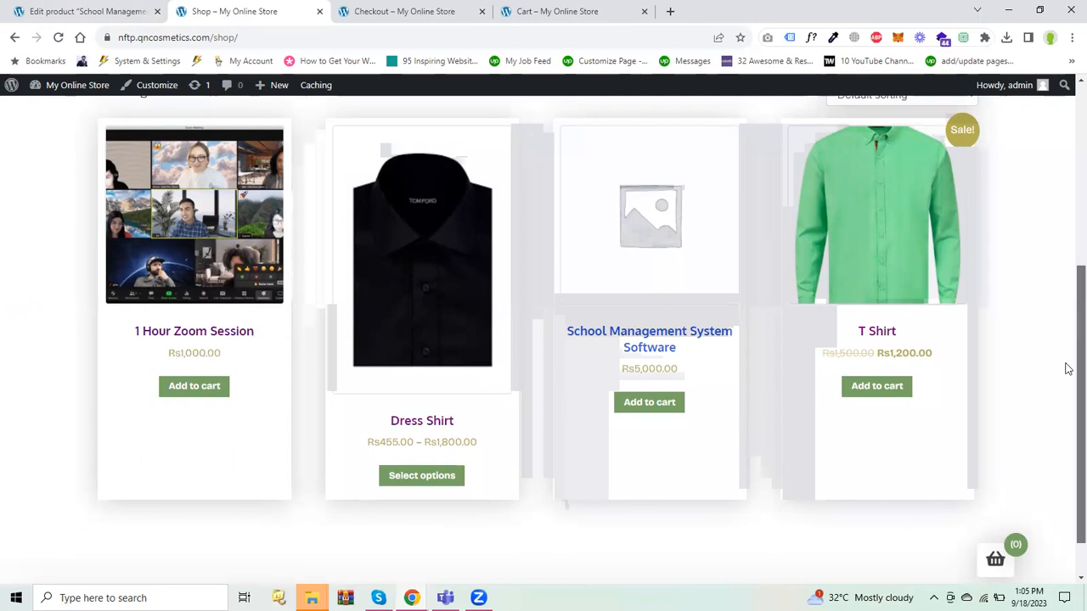
scroll(1066, 364, up, 1)
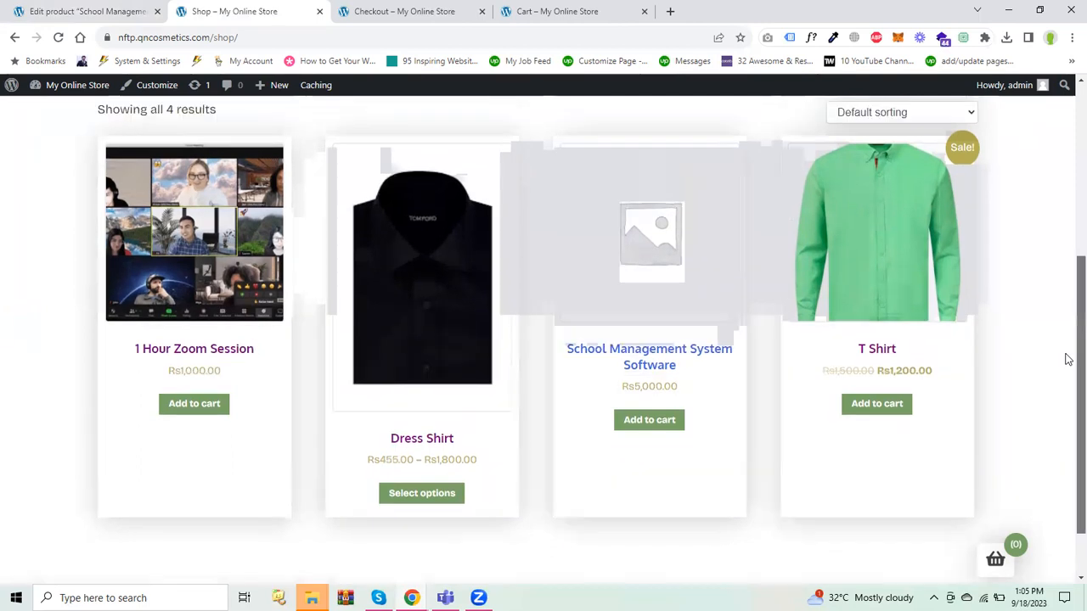
click(658, 358)
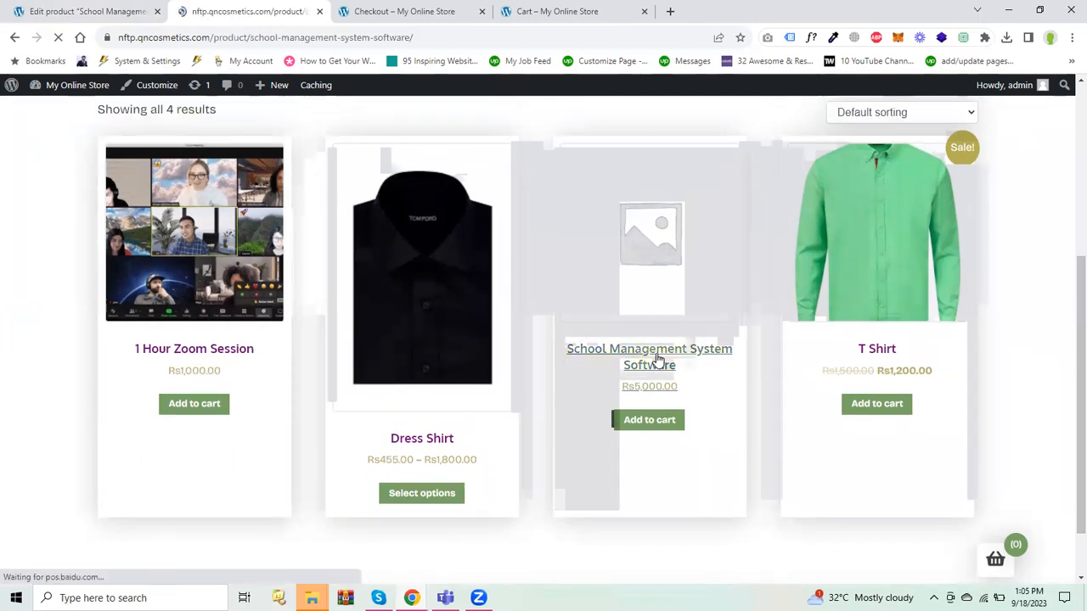
scroll(1067, 255, down, 3)
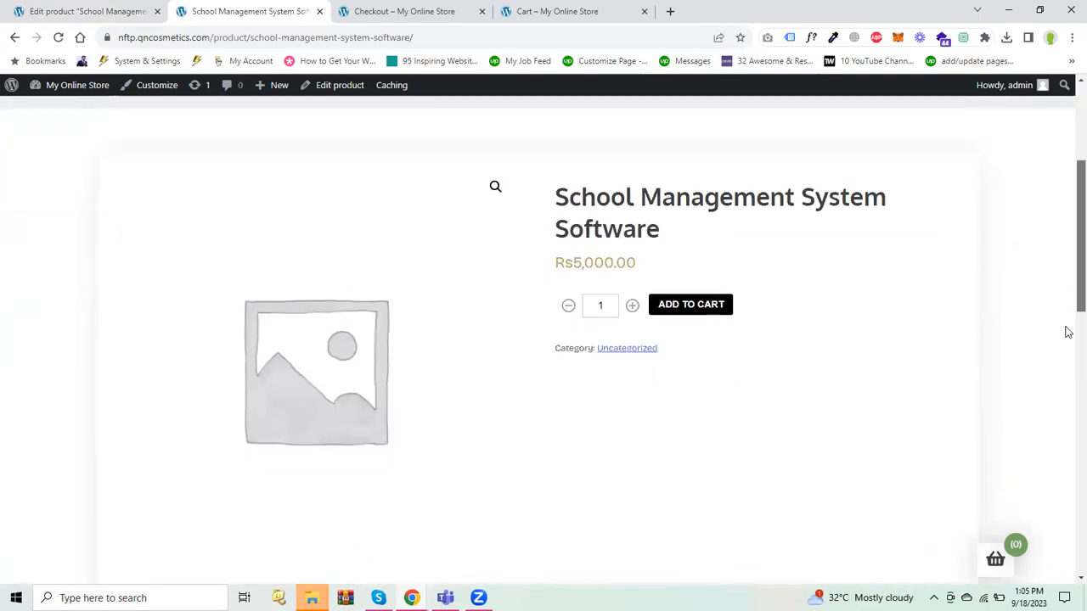
scroll(1068, 332, down, 10)
drag(1078, 476, 1008, 264)
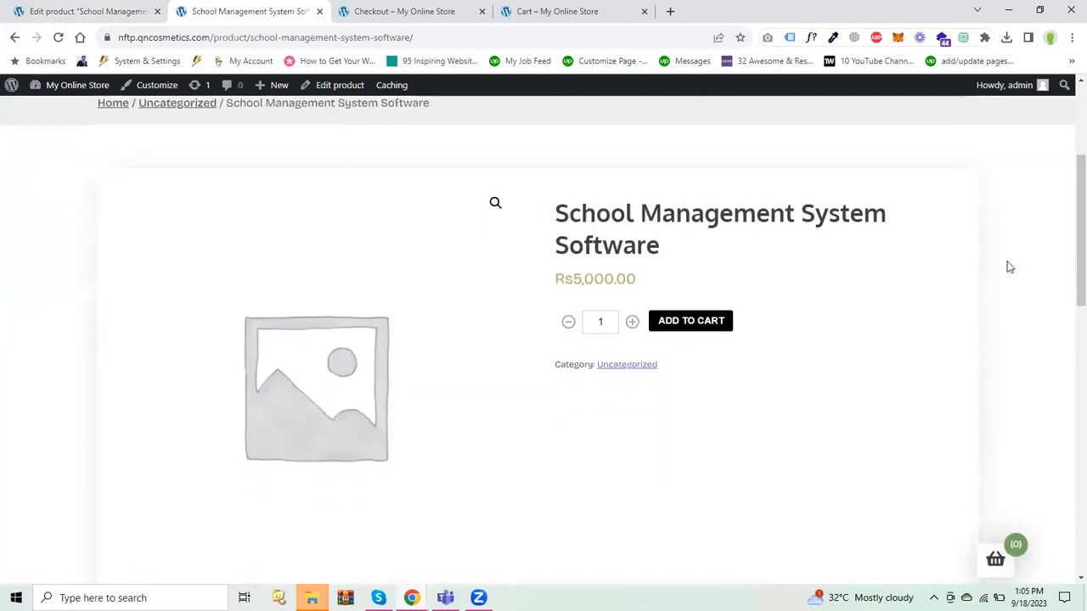